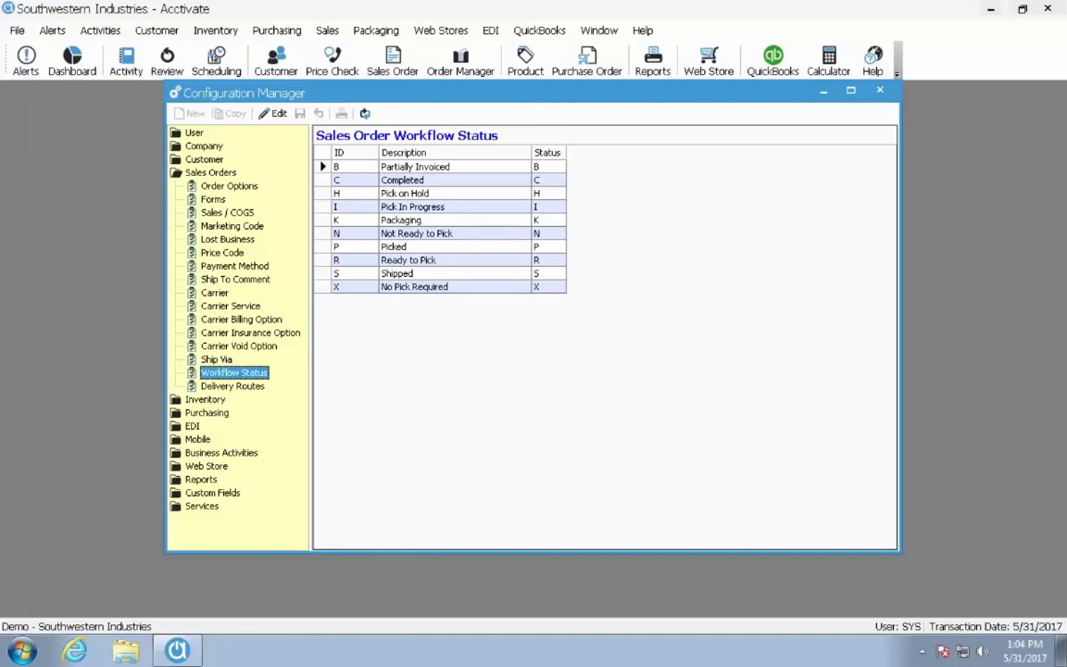
# Start editing the sales order workflow statuses and set the Shipped entry's status to Shipped (S)
pyautogui.click(274, 113)
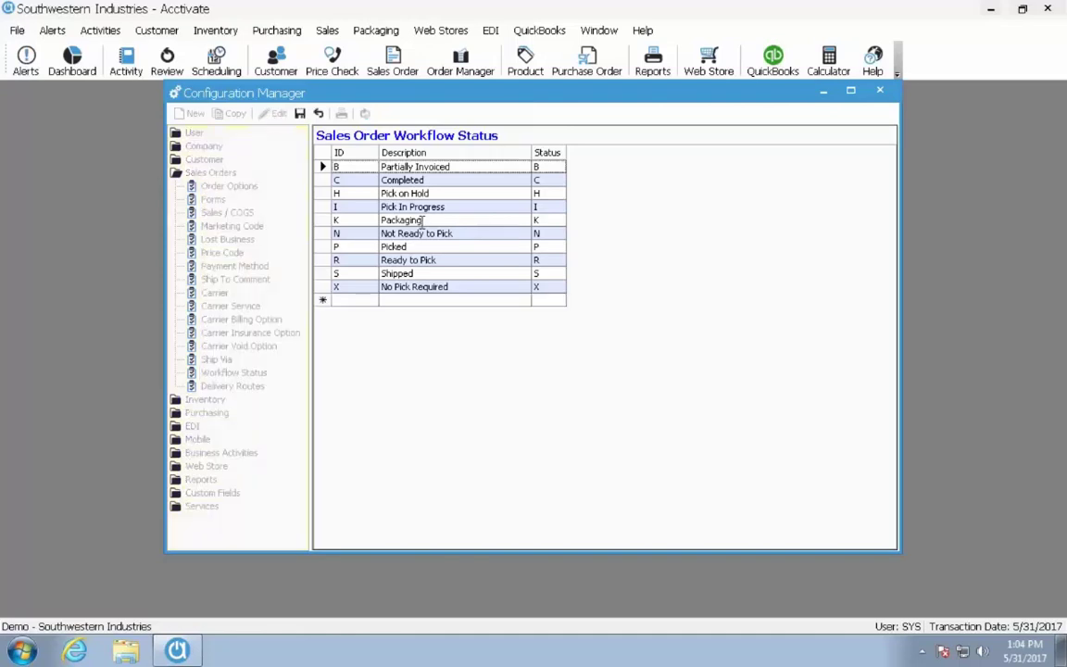
pyautogui.click(548, 274)
pyautogui.click(558, 275)
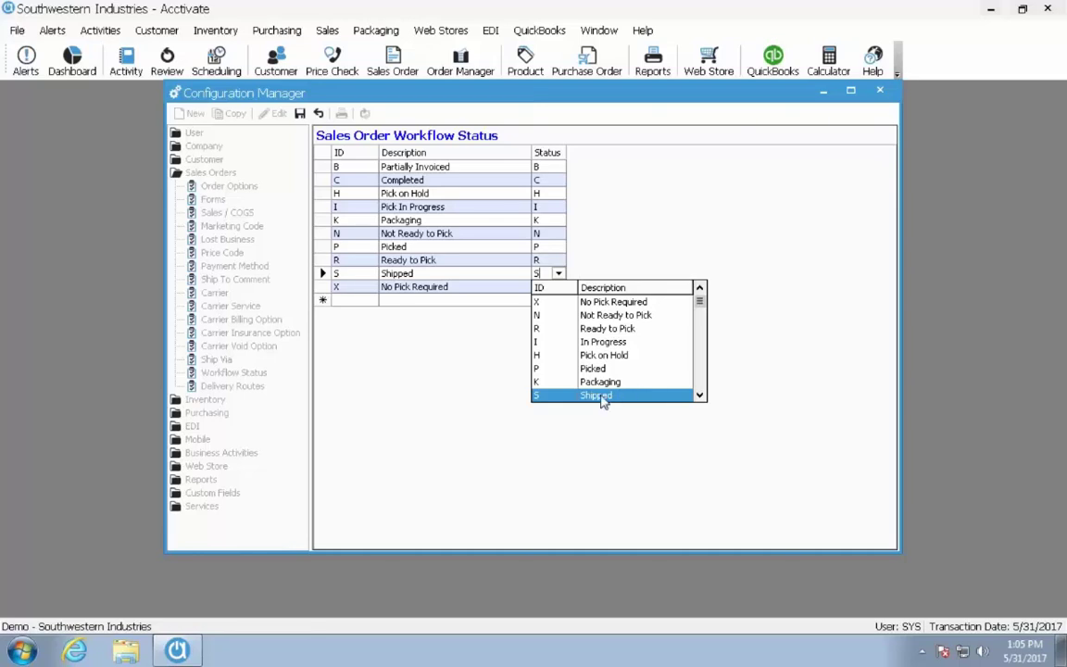
pyautogui.click(582, 343)
pyautogui.click(558, 273)
pyautogui.click(562, 396)
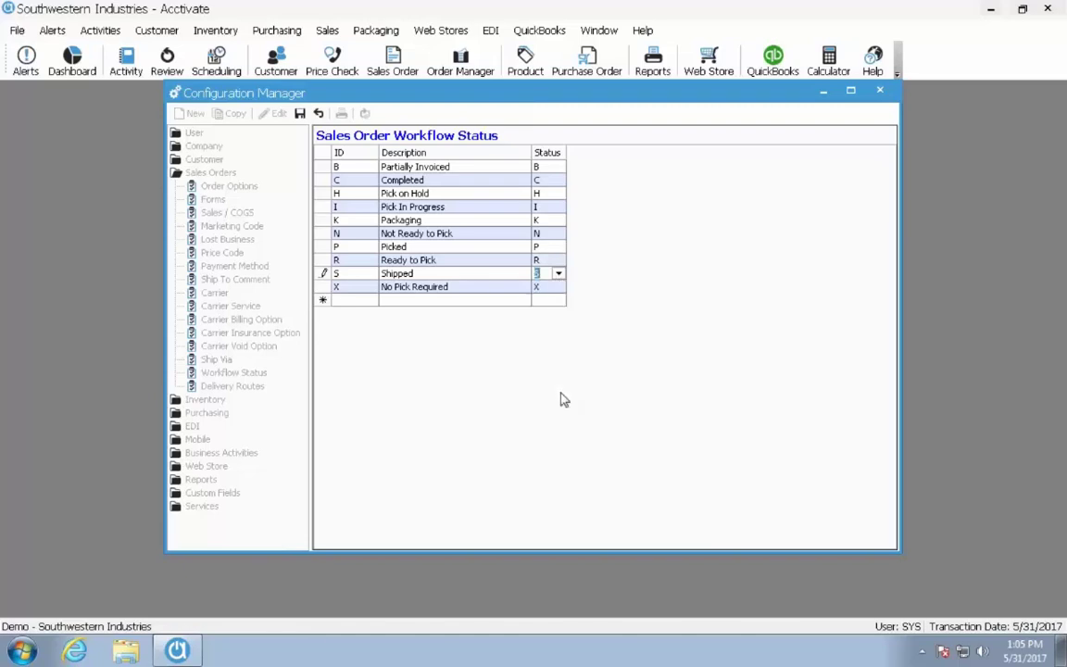
# Add a workflow status with ID CC and description Credit Check, assign it status Not Ready to Pick (N), and save
pyautogui.click(357, 299)
pyautogui.write('CC')
pyautogui.press('Tab')
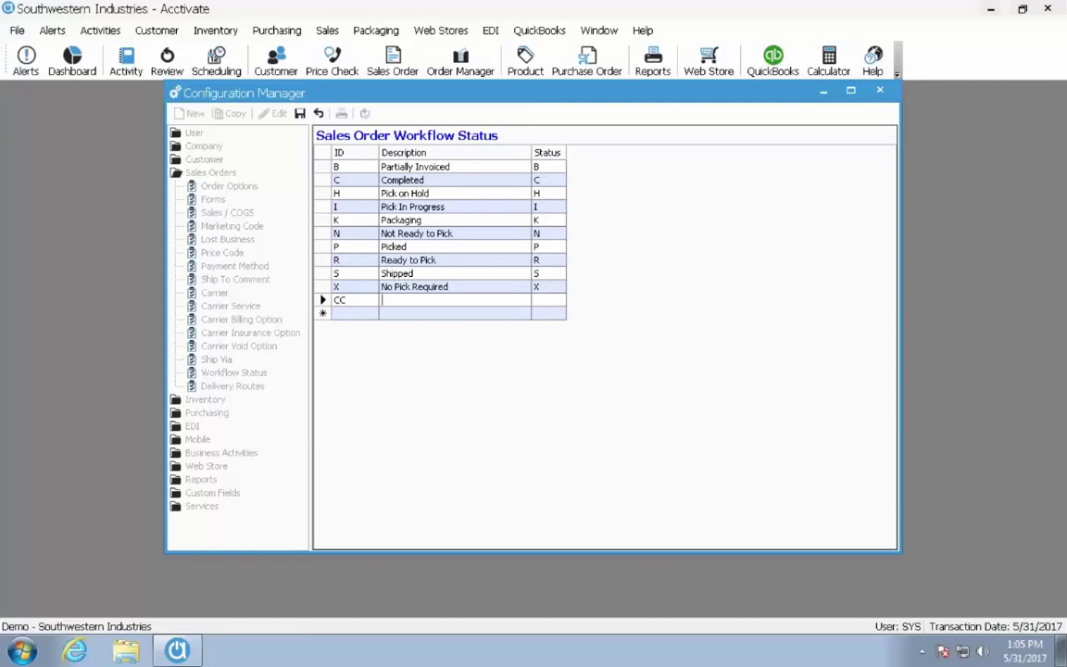
pyautogui.write('Credit Check')
pyautogui.click(559, 300)
pyautogui.click(559, 300)
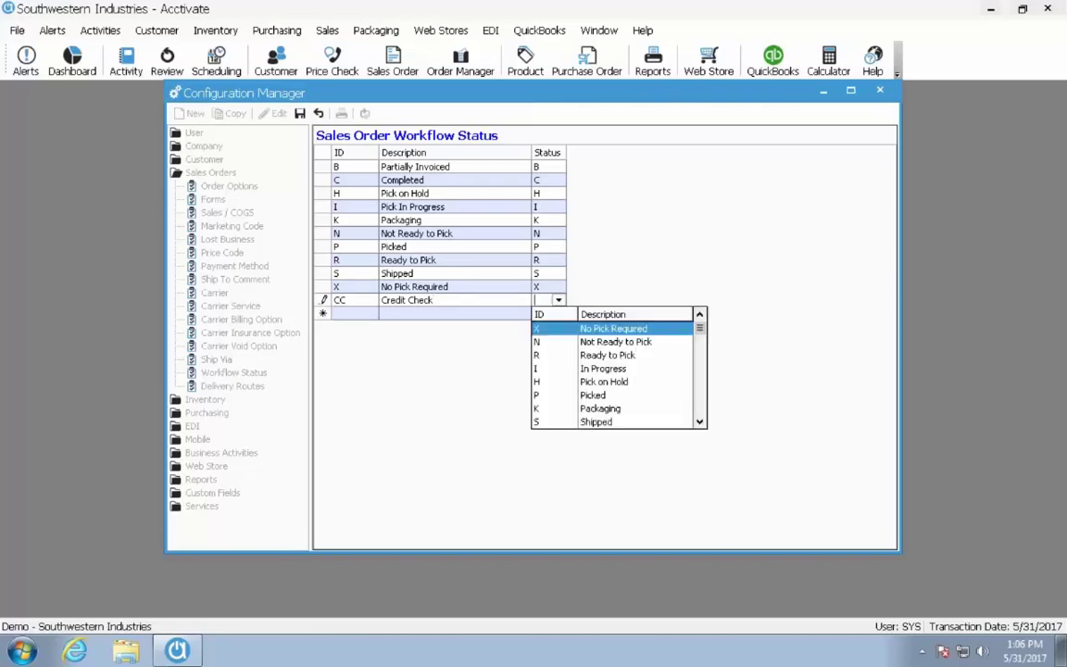
pyautogui.click(543, 348)
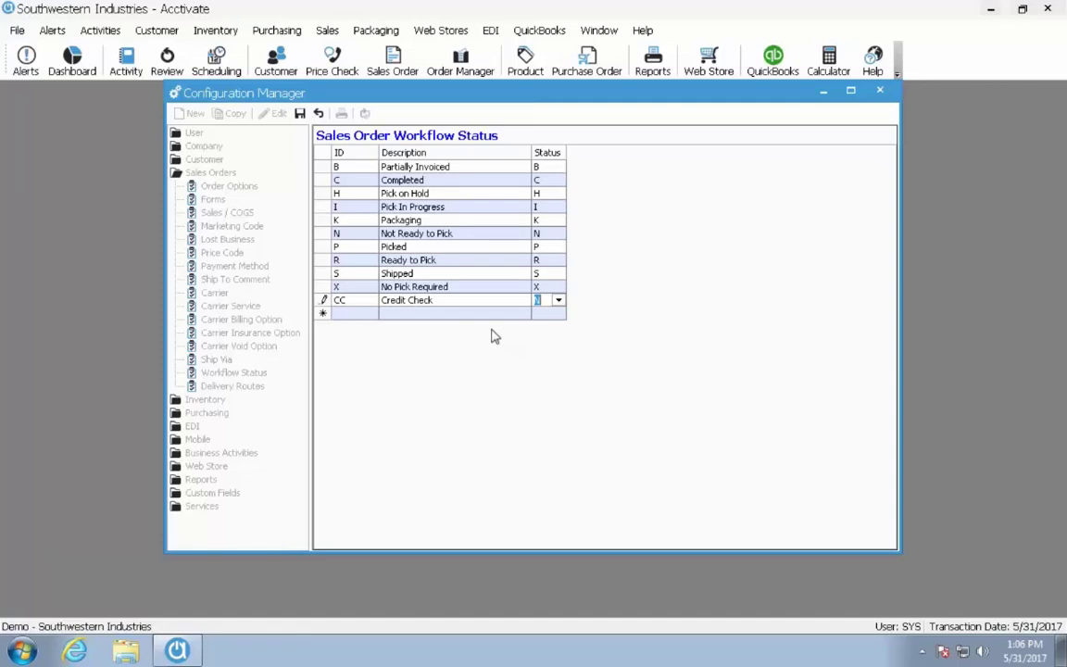
pyautogui.click(300, 114)
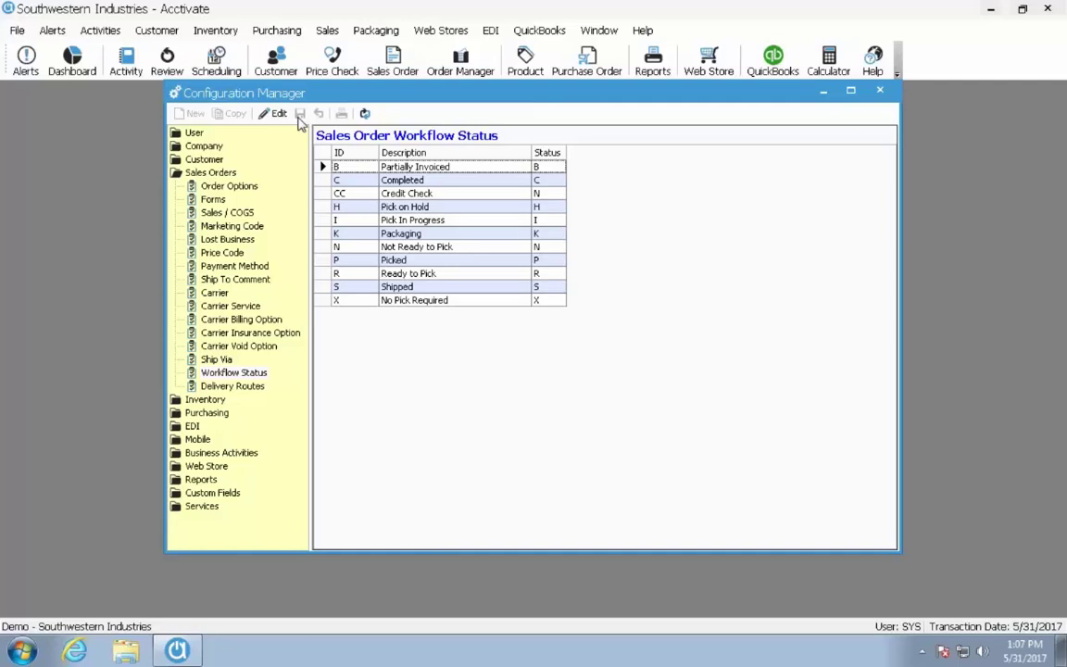
# Edit the sales order options and set the default workflow status for new orders to Ready to Pick
pyautogui.click(213, 188)
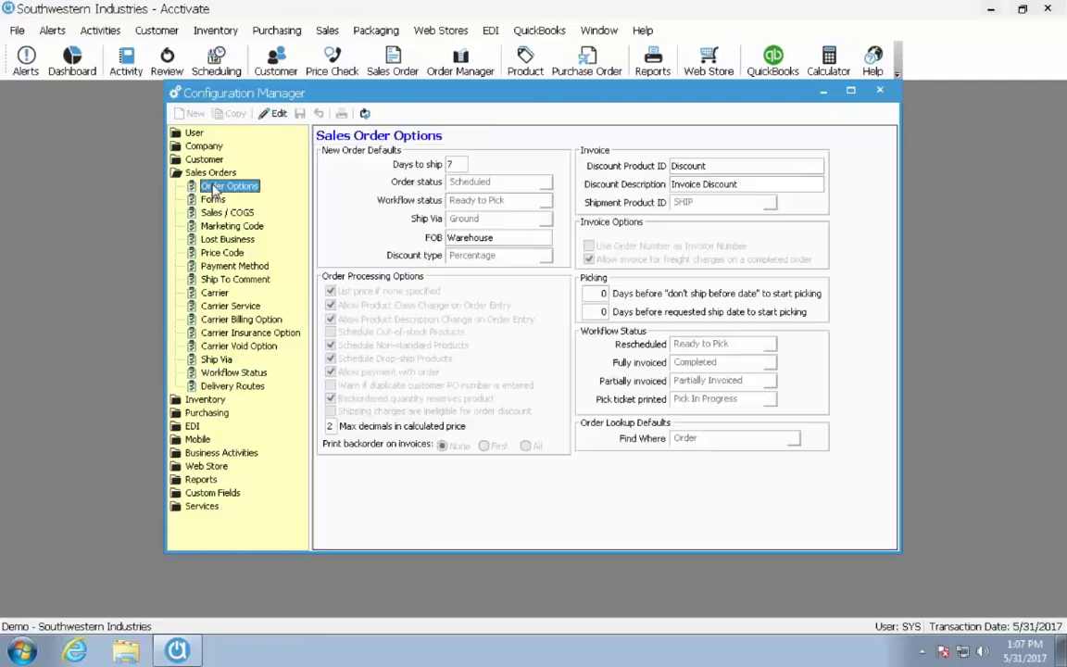
pyautogui.click(275, 114)
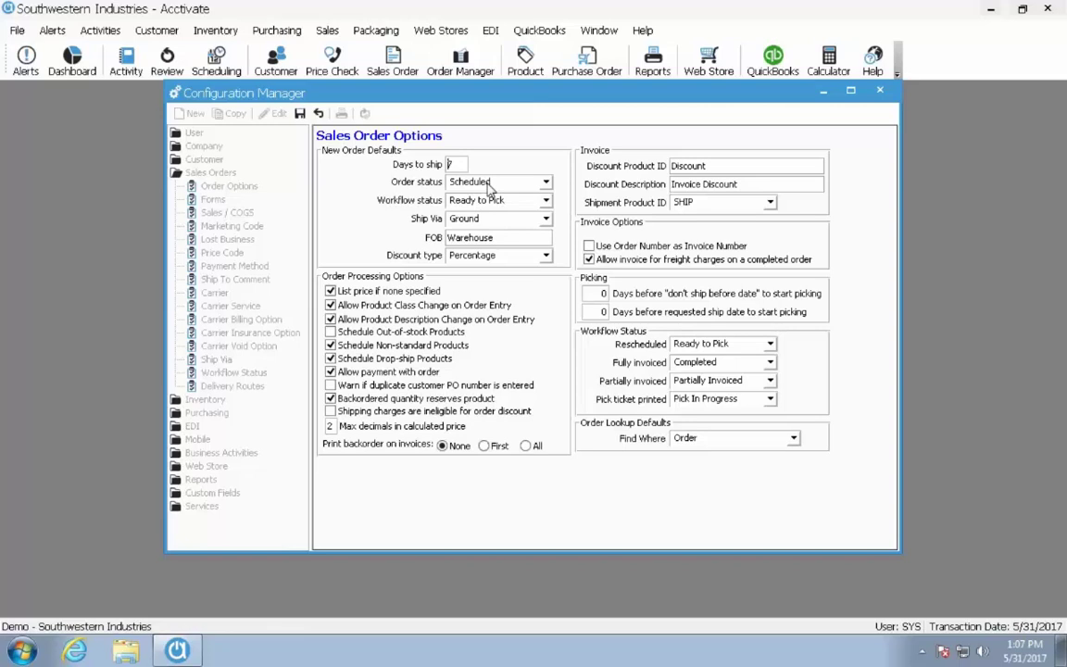
pyautogui.click(546, 201)
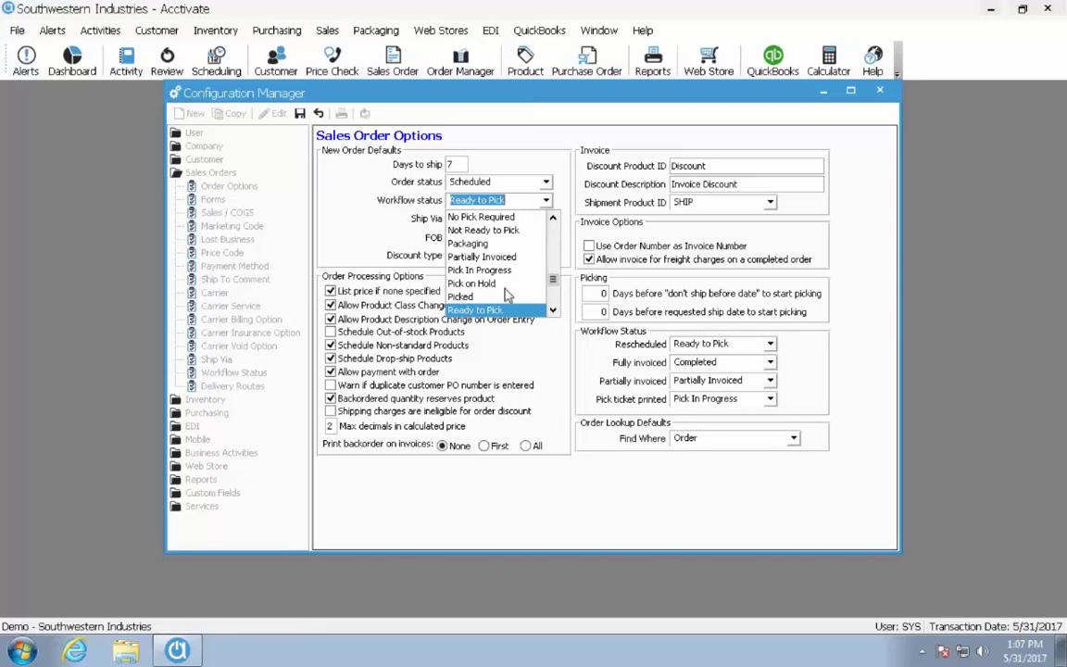
pyautogui.click(477, 310)
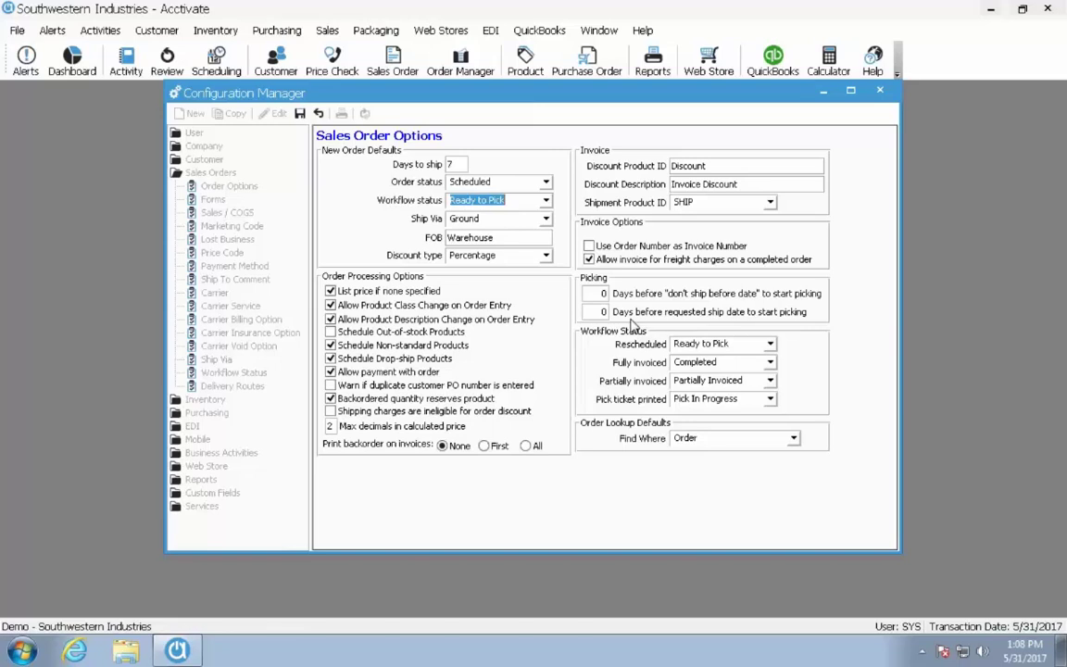
# Review the workflow status choices for rescheduled and fully invoiced orders, and save the sales order options
pyautogui.click(769, 344)
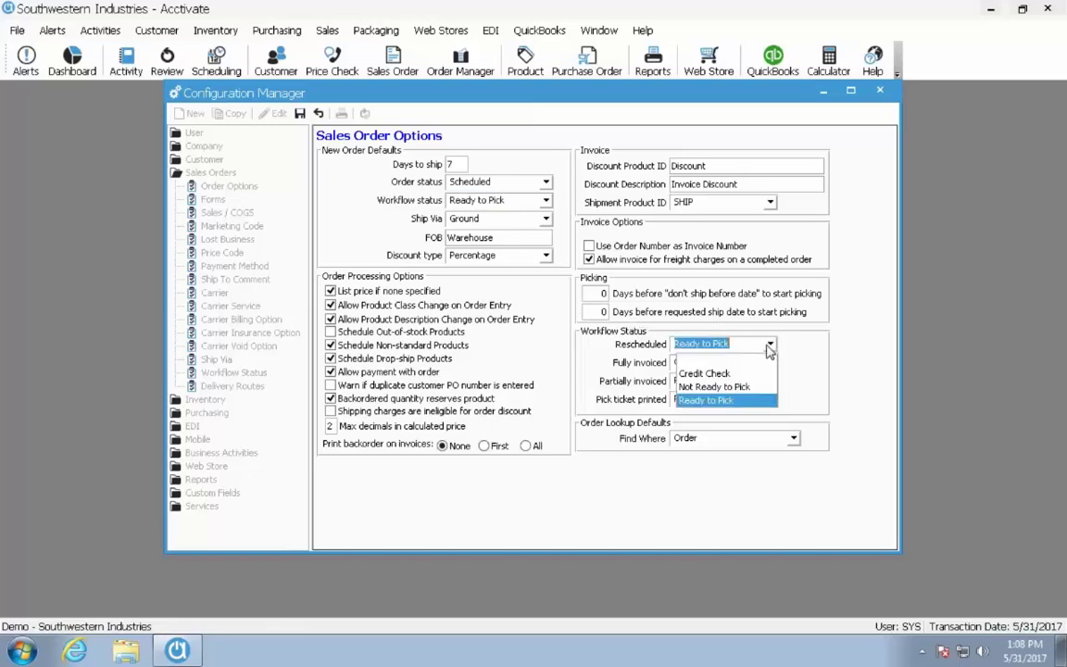
pyautogui.click(770, 345)
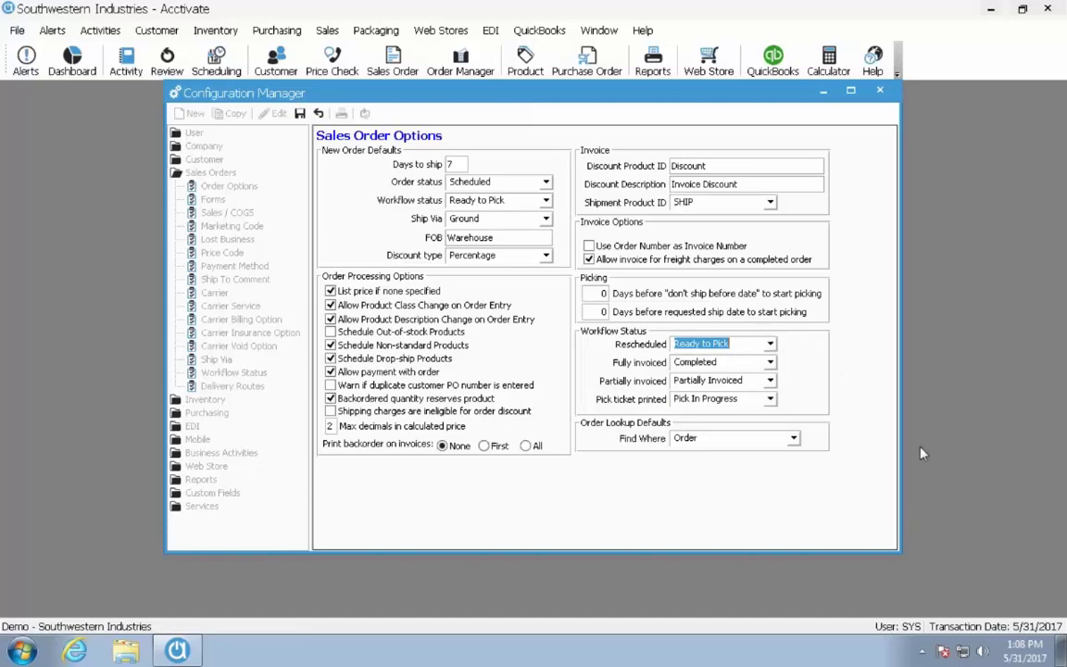
pyautogui.click(770, 363)
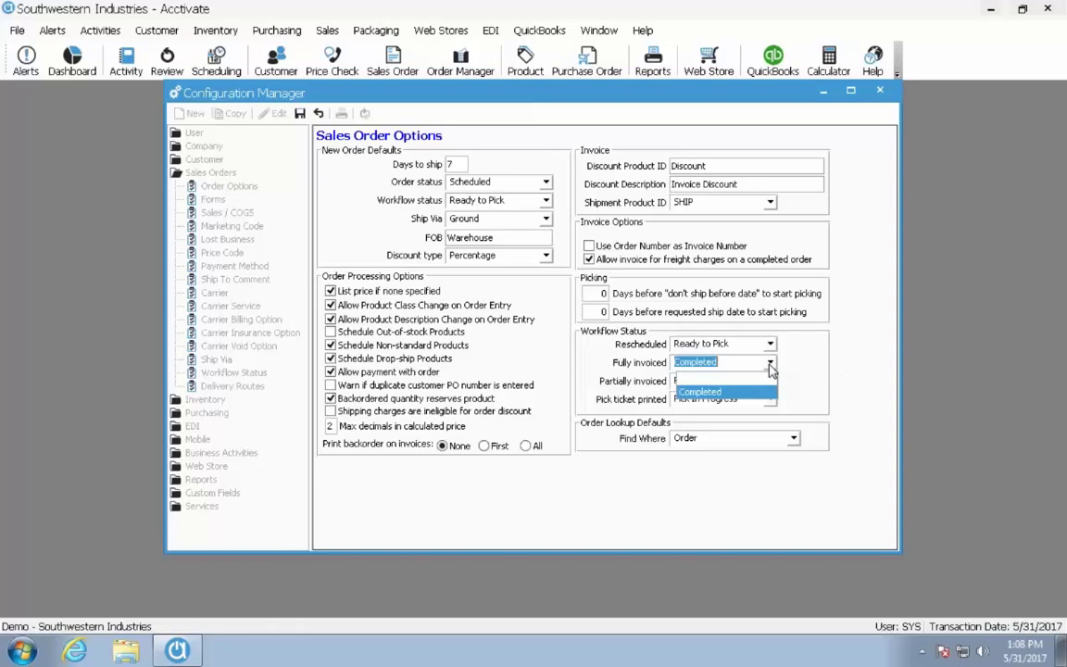
pyautogui.click(770, 368)
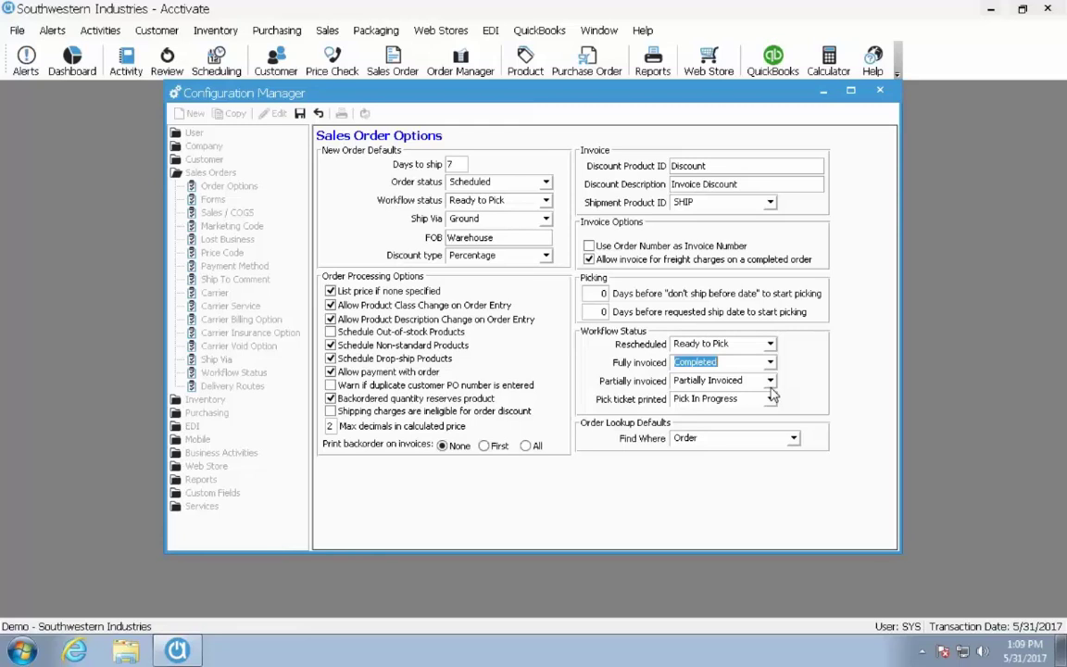
pyautogui.click(758, 344)
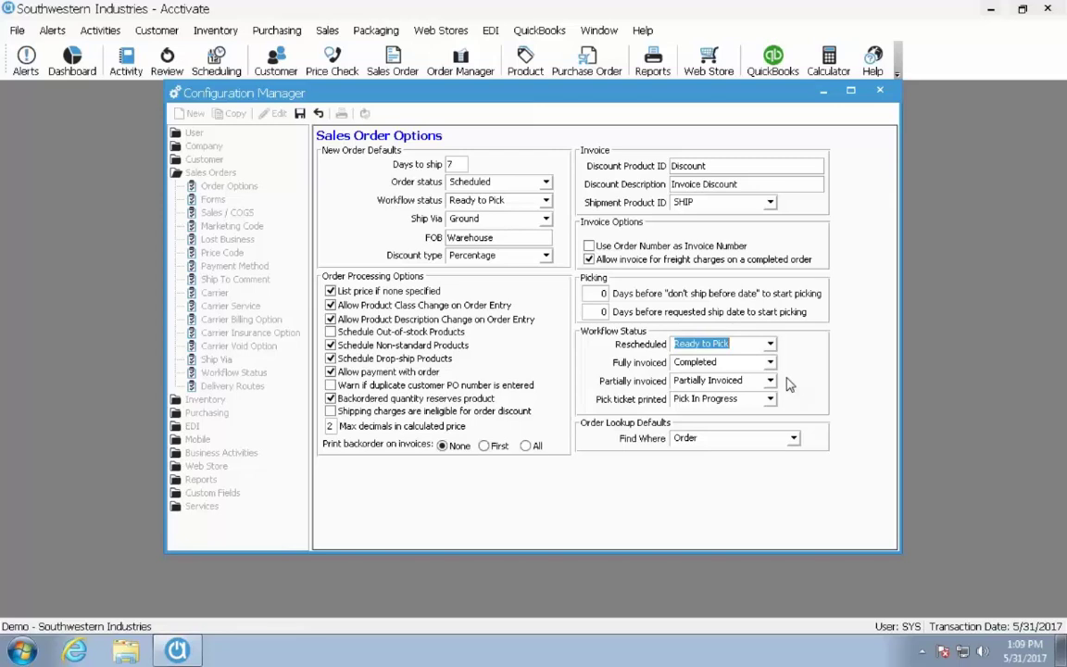
pyautogui.click(744, 401)
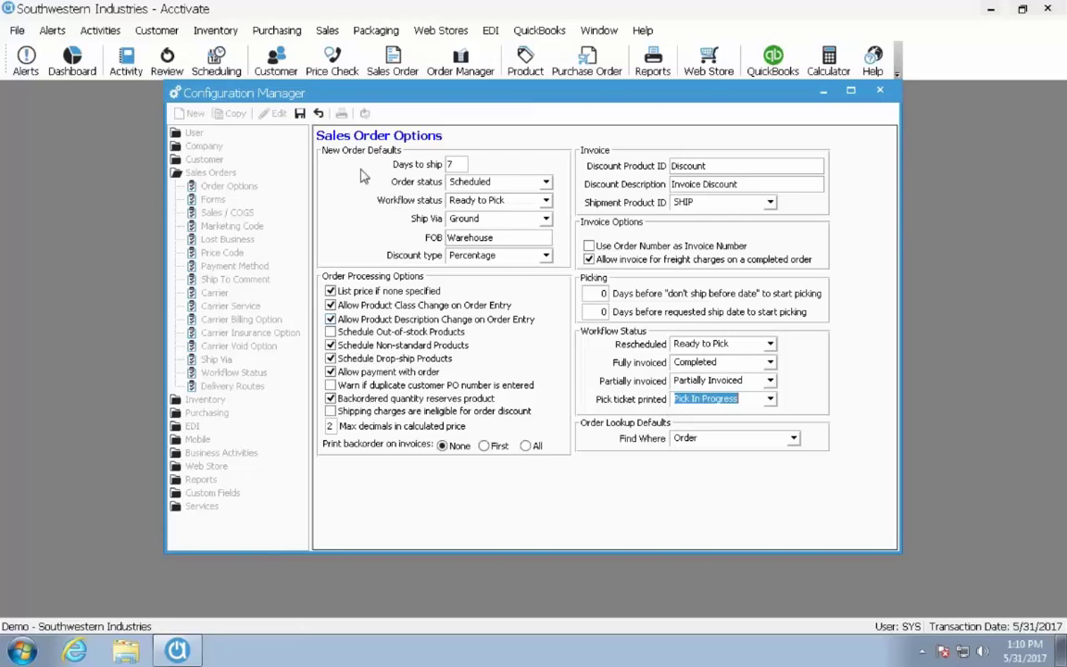
pyautogui.click(299, 113)
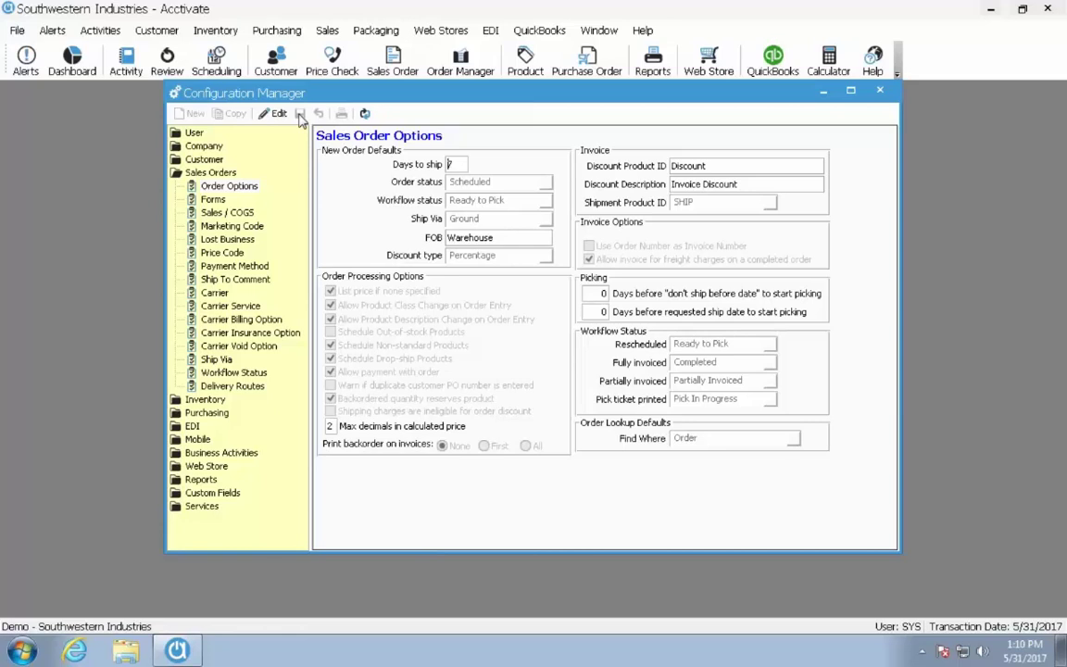
# Open the mobile order picking configuration for editing
pyautogui.doubleClick(211, 173)
pyautogui.doubleClick(195, 225)
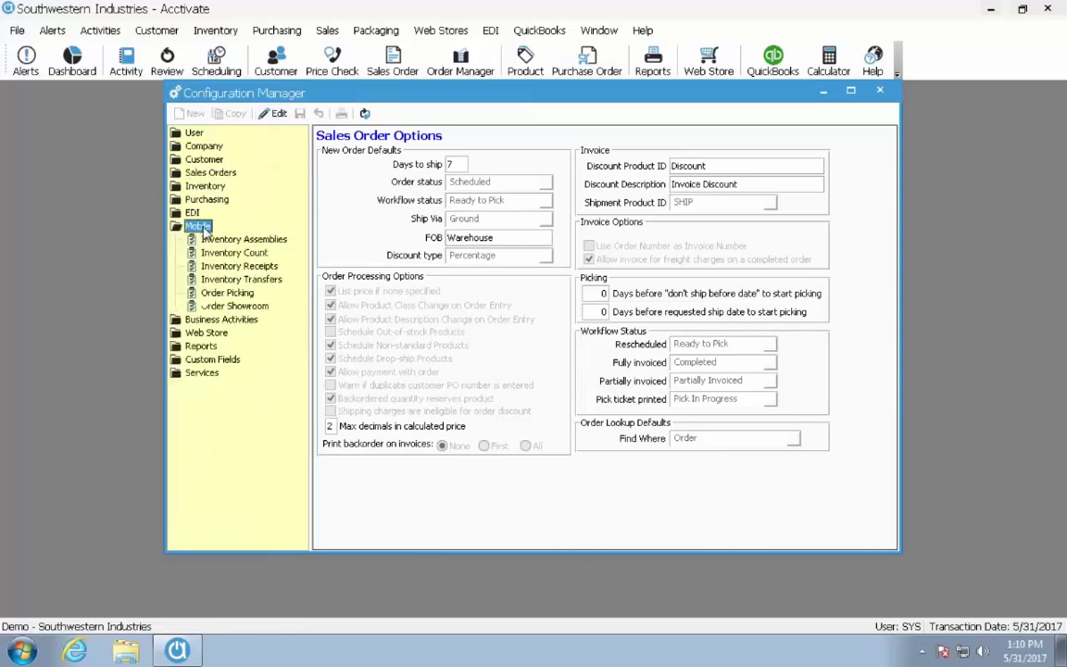
pyautogui.click(226, 292)
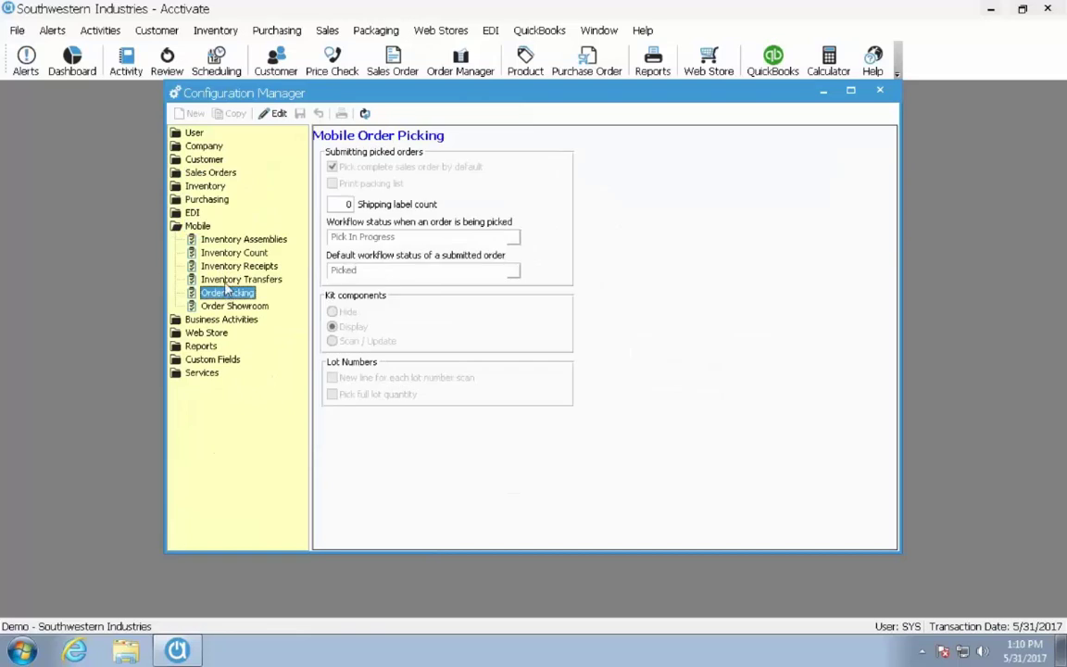
pyautogui.click(275, 113)
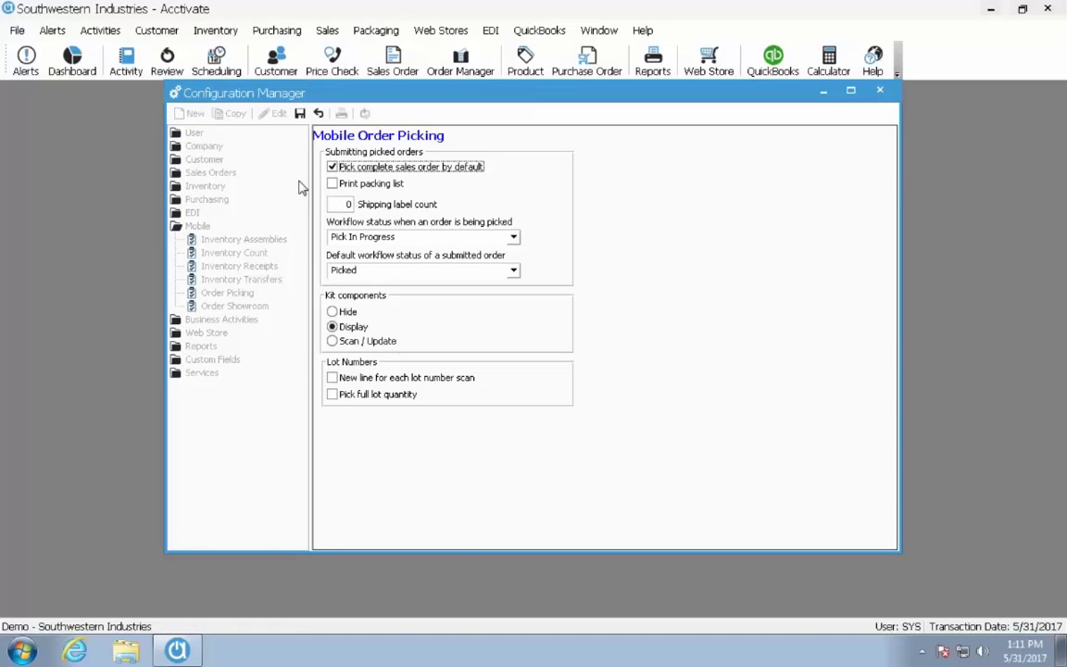
# Set the workflow status for an order being picked to Pick In Progress and view the choices for a submitted order's default status
pyautogui.click(514, 238)
pyautogui.click(516, 239)
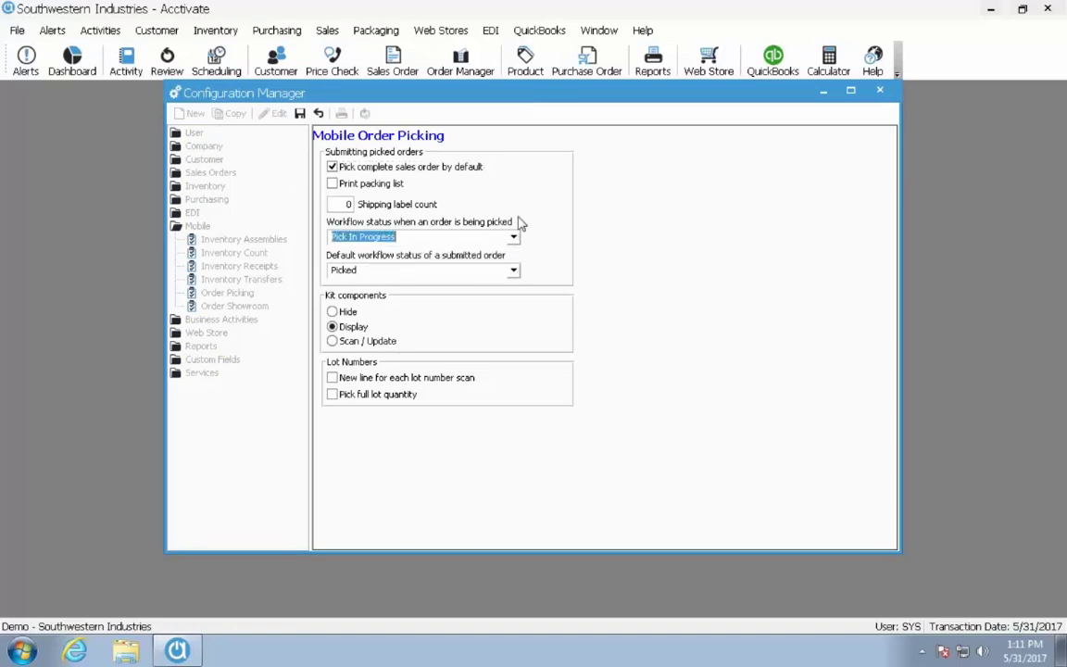
pyautogui.click(513, 237)
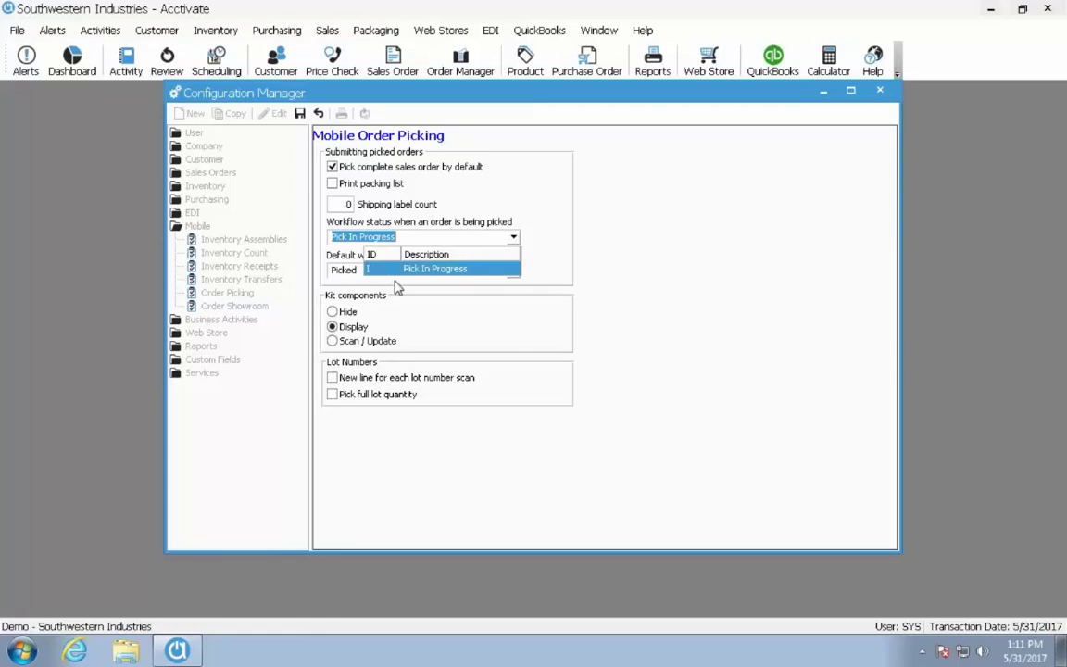
pyautogui.click(434, 271)
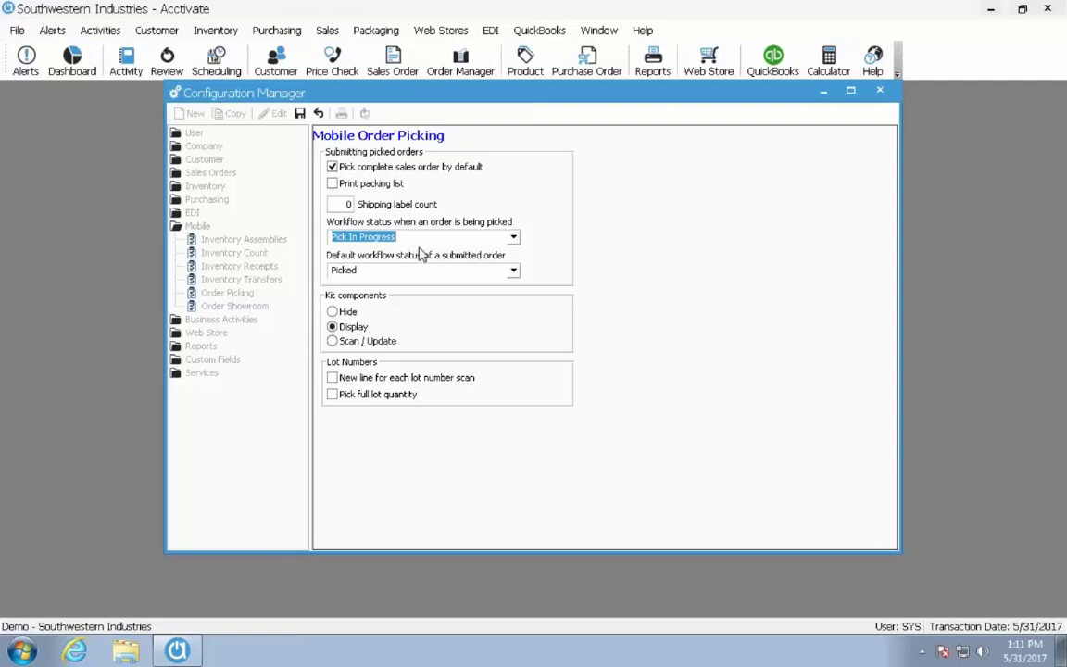
pyautogui.click(512, 237)
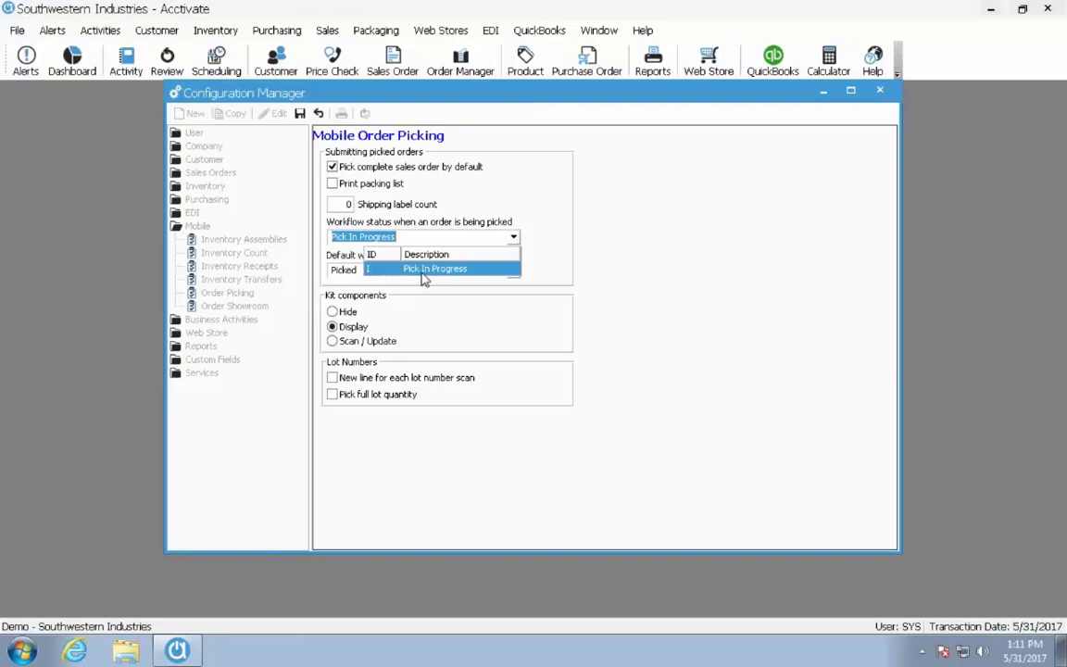
pyautogui.click(426, 271)
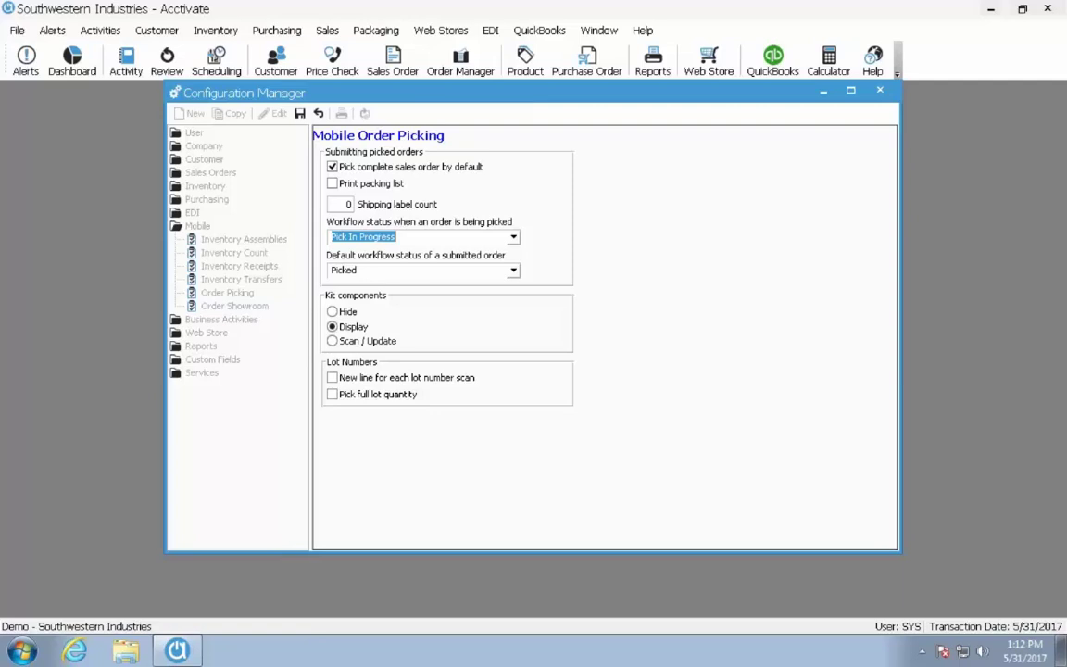
pyautogui.click(451, 269)
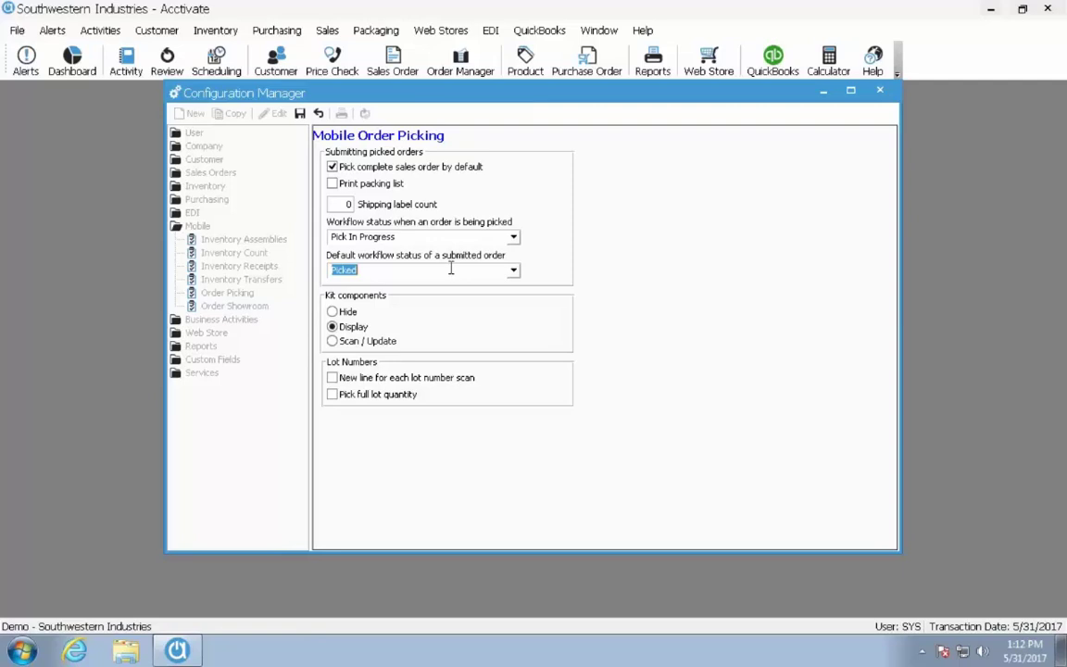
pyautogui.click(513, 269)
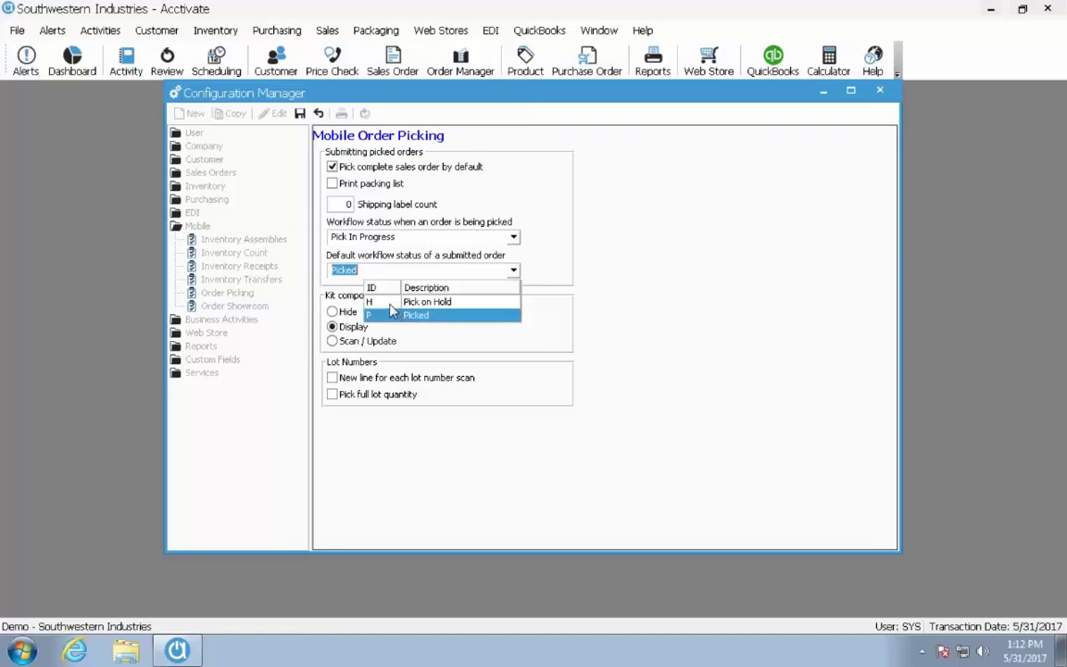
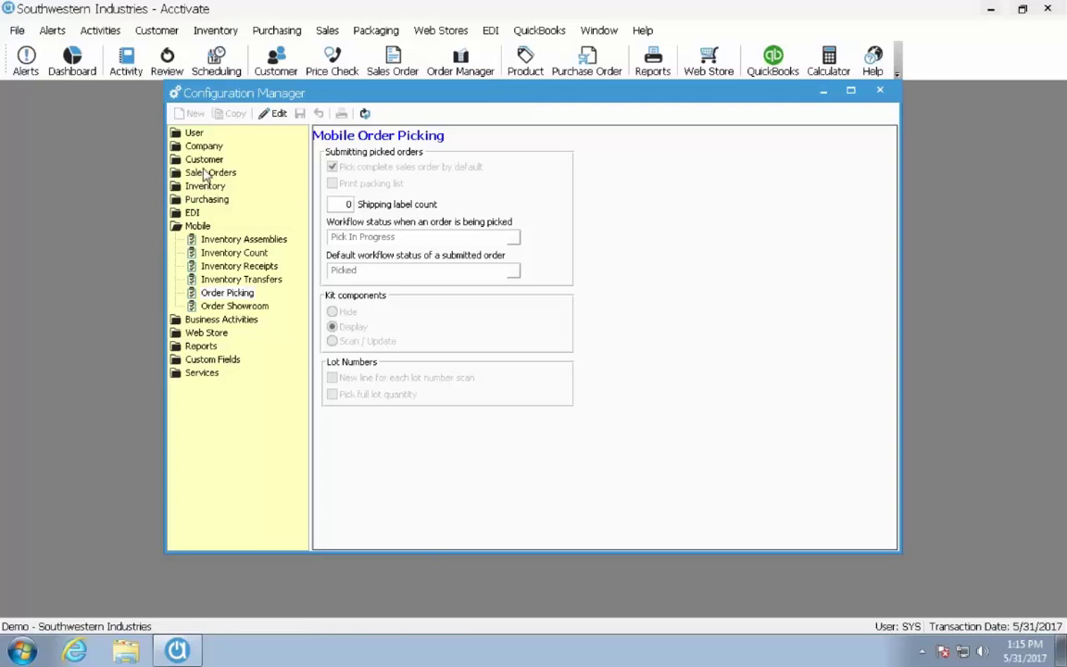
# Open the 3PL EDI trading partner for editing and show its Warehouse Order options
pyautogui.doubleClick(198, 225)
pyautogui.doubleClick(193, 214)
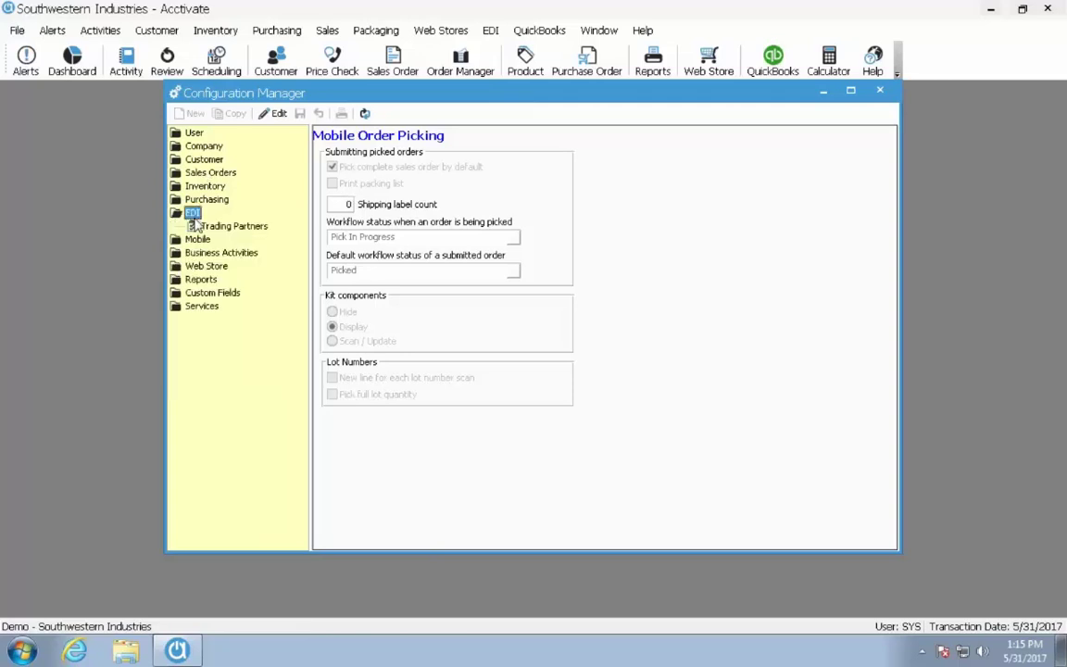
pyautogui.click(208, 227)
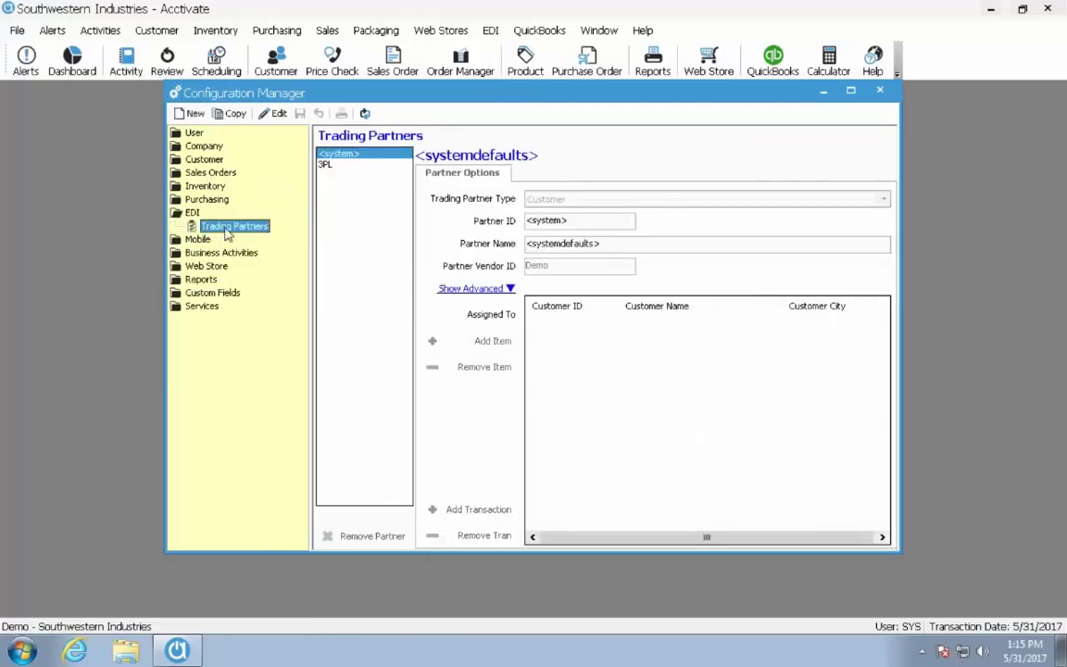
pyautogui.click(326, 164)
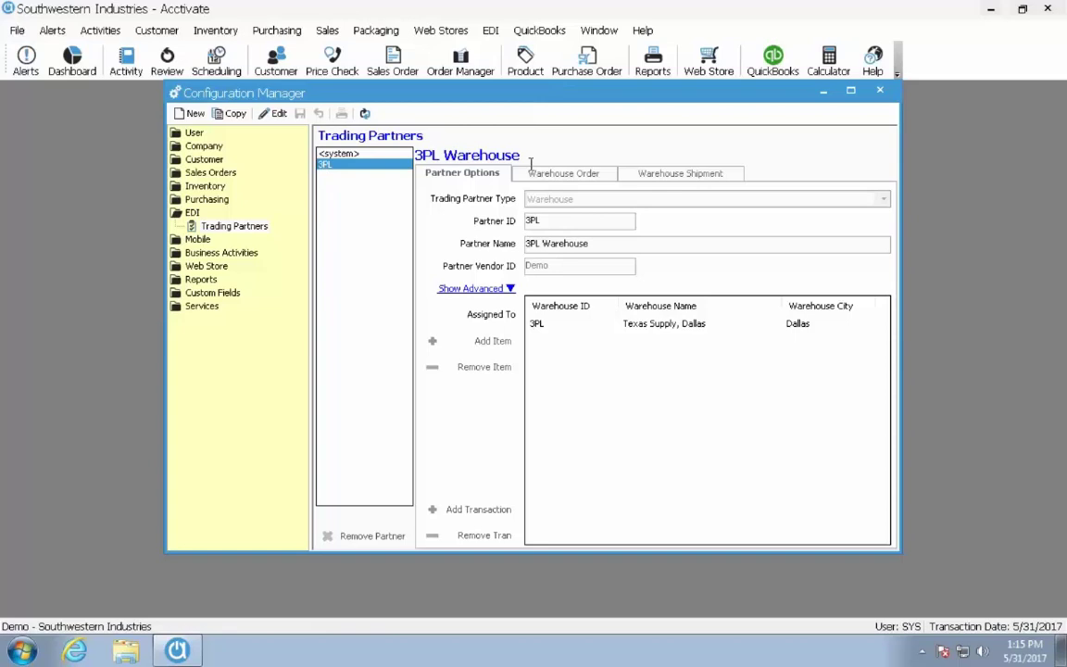
pyautogui.click(272, 113)
pyautogui.click(561, 173)
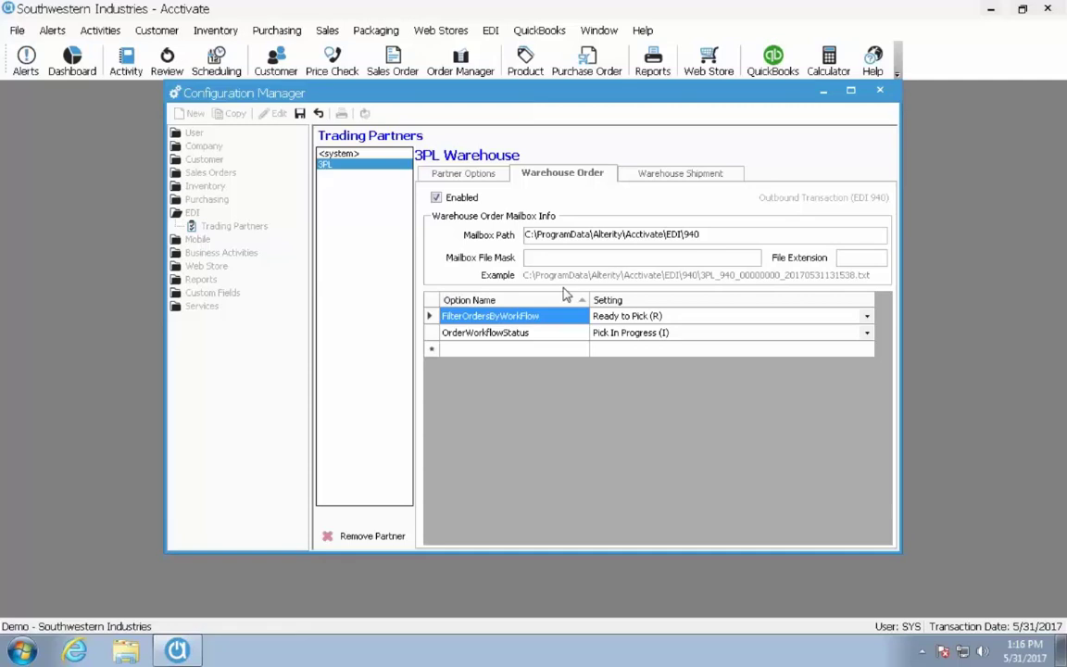
# Review the status choices for FilterOrdersByWorkFlow and the OrderWorkflowStatus setting in the 3PL partner's Warehouse Order options
pyautogui.click(675, 319)
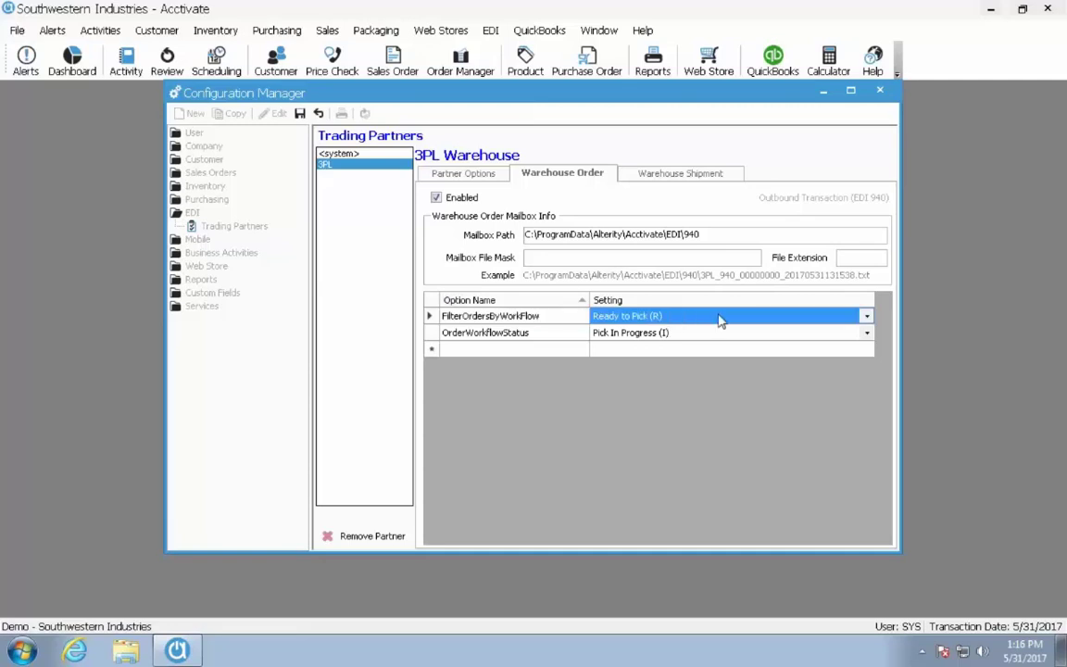
pyautogui.click(866, 319)
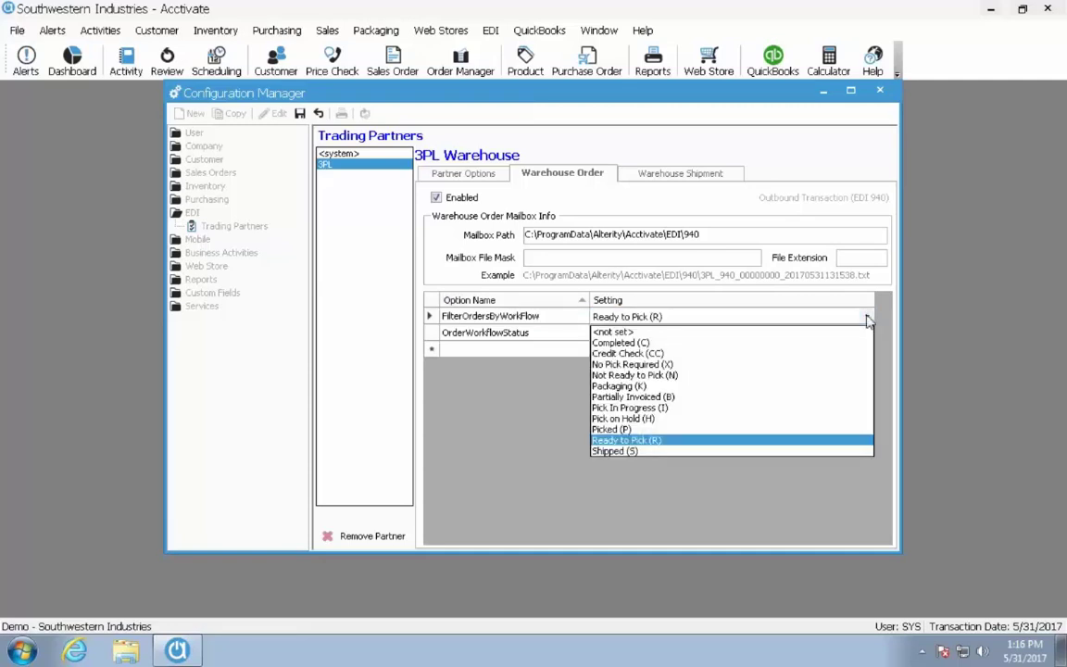
pyautogui.click(867, 319)
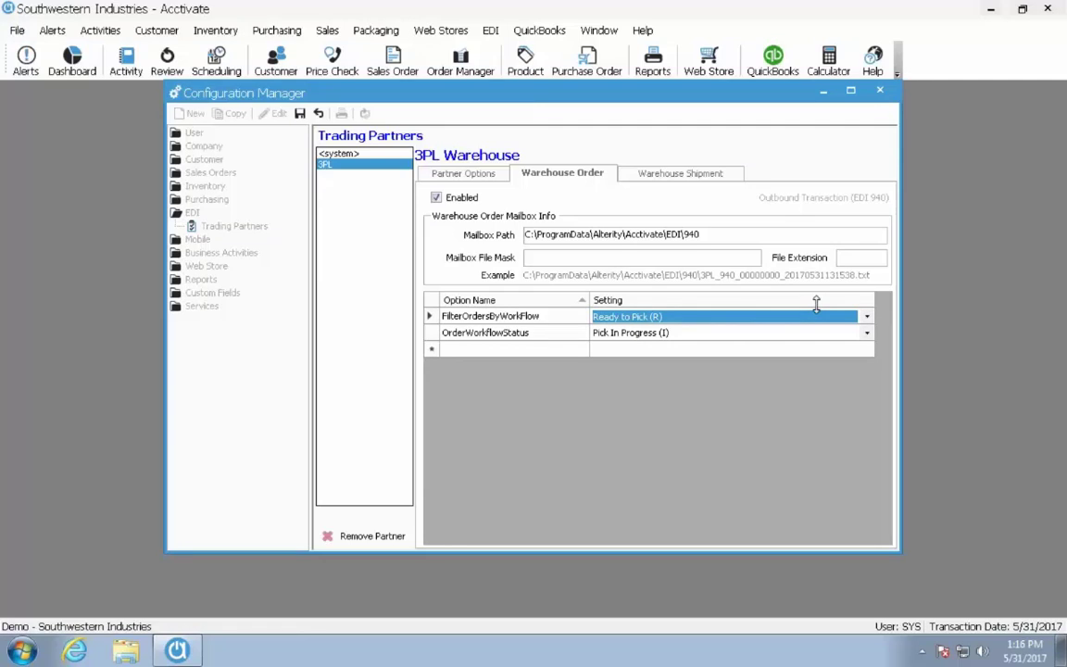
pyautogui.click(766, 334)
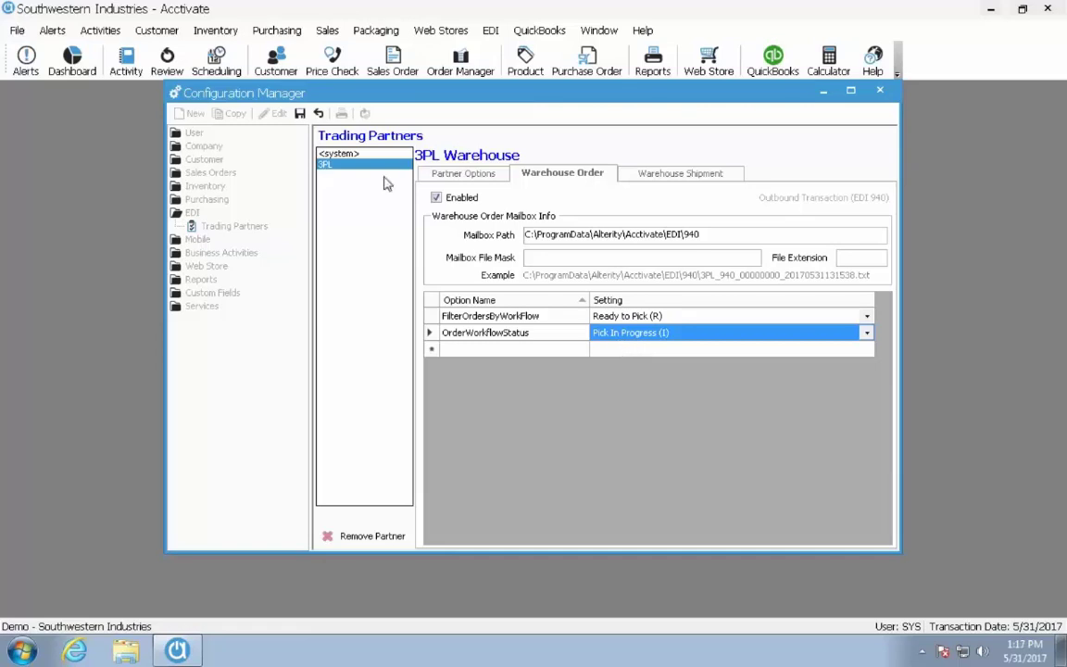
# Discard the edits to the 3PL trading partner and close the Configuration Manager
pyautogui.click(319, 114)
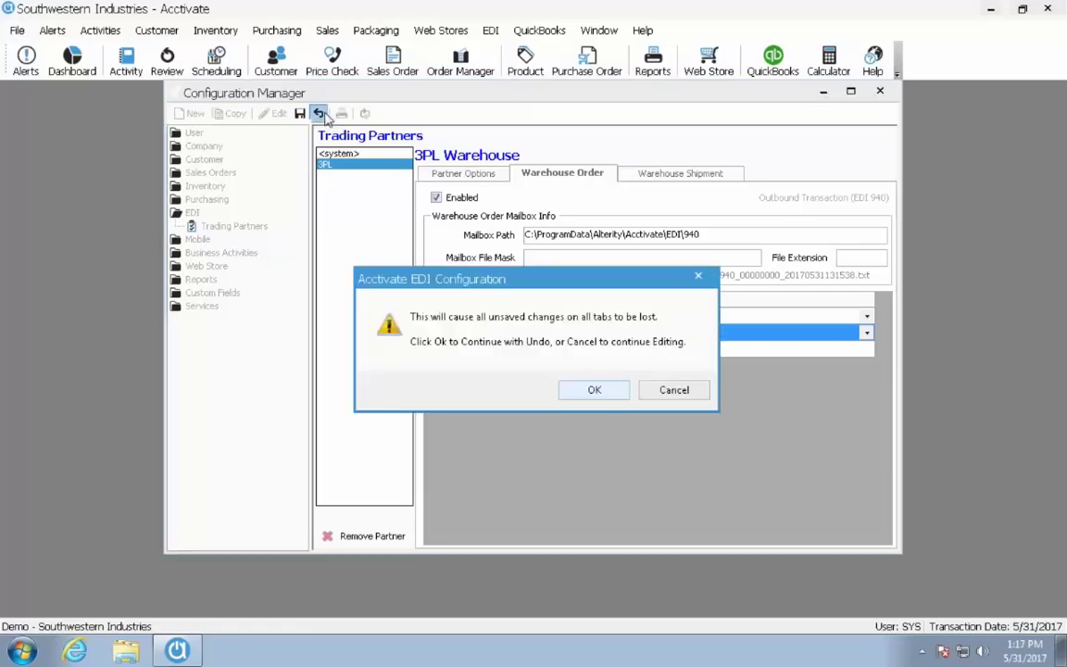
pyautogui.click(594, 390)
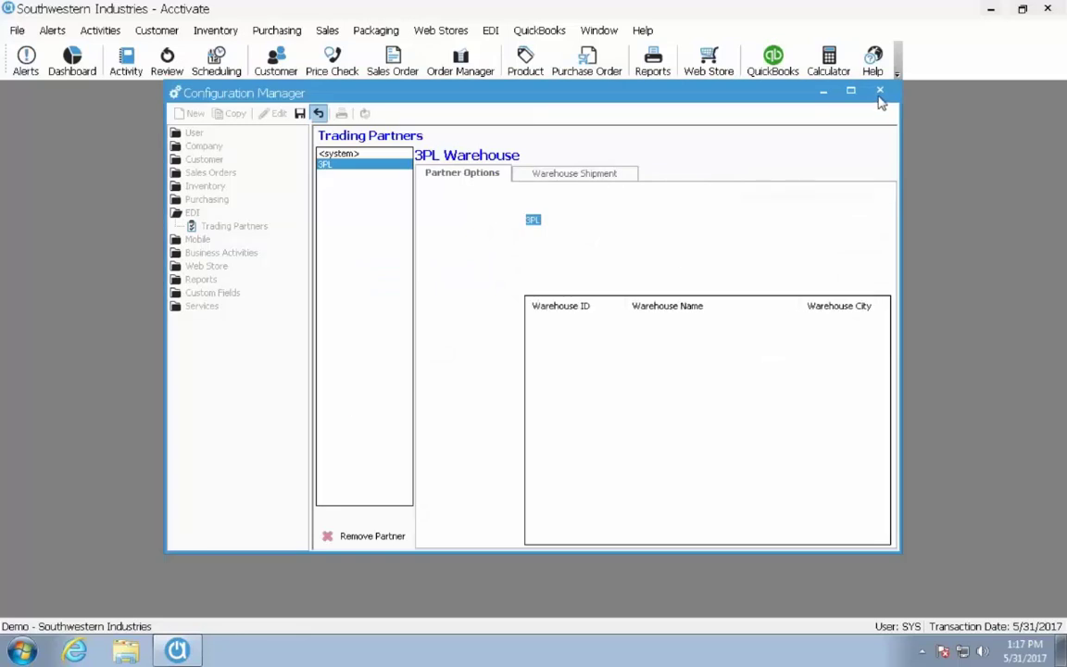
pyautogui.click(878, 93)
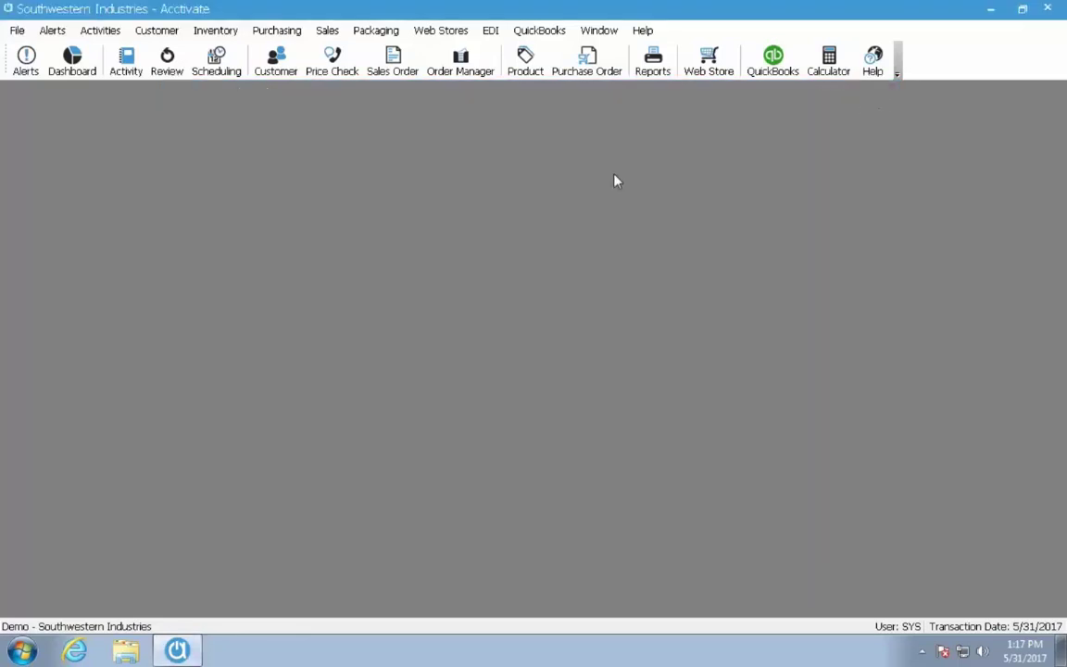
# Start a new sales order, trying Credit Check as its workflow status and setting it back to Ready to Pick
pyautogui.click(398, 78)
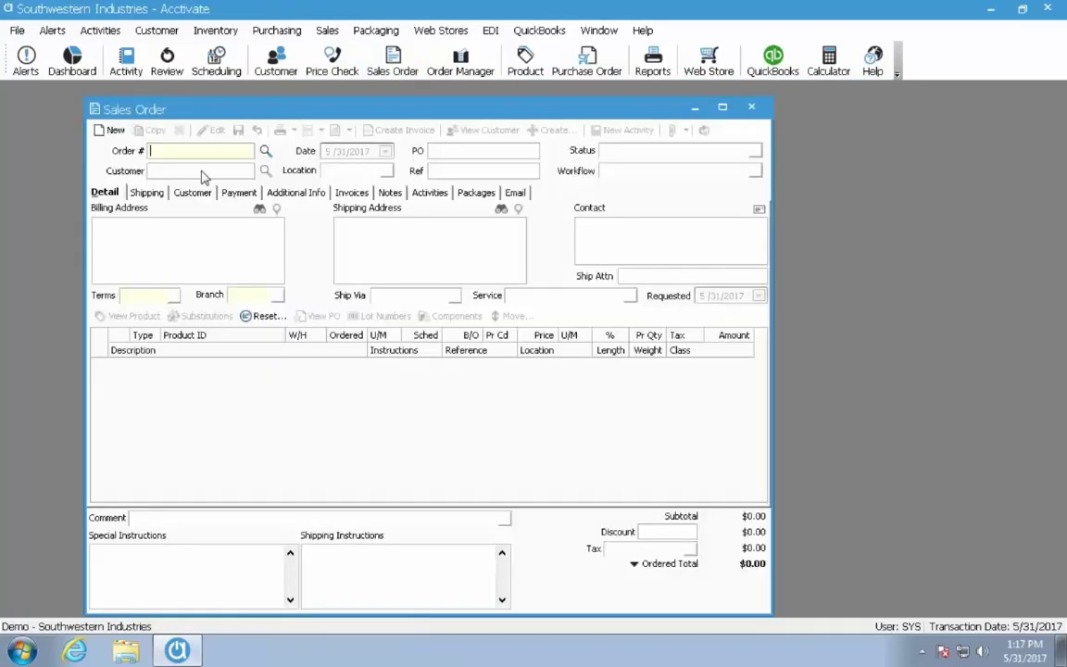
pyautogui.click(111, 131)
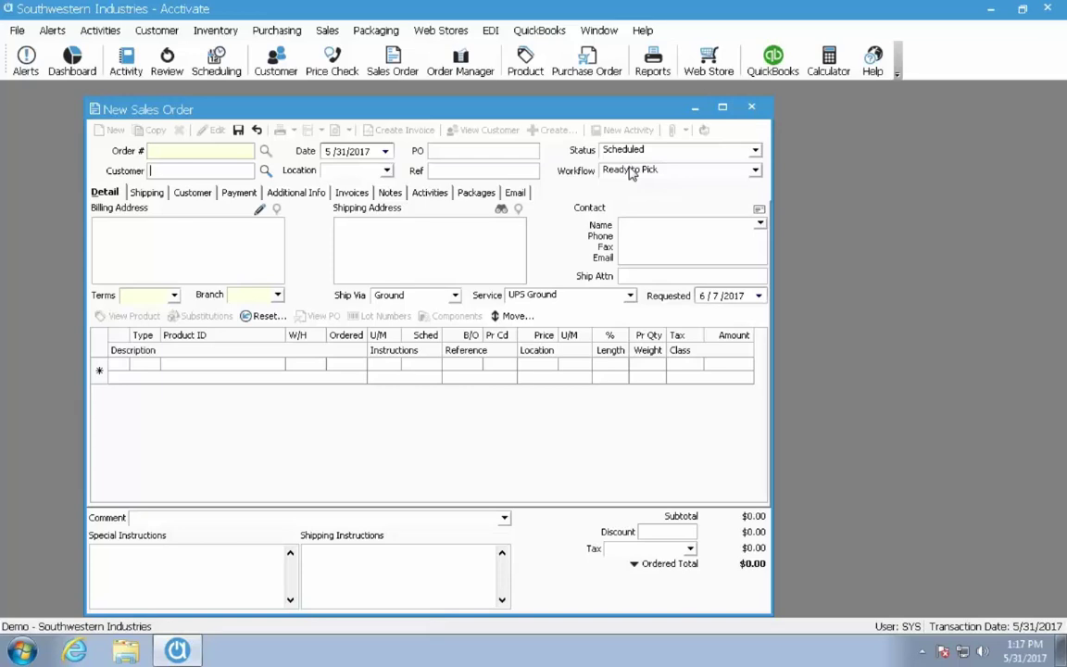
pyautogui.doubleClick(627, 172)
pyautogui.click(754, 171)
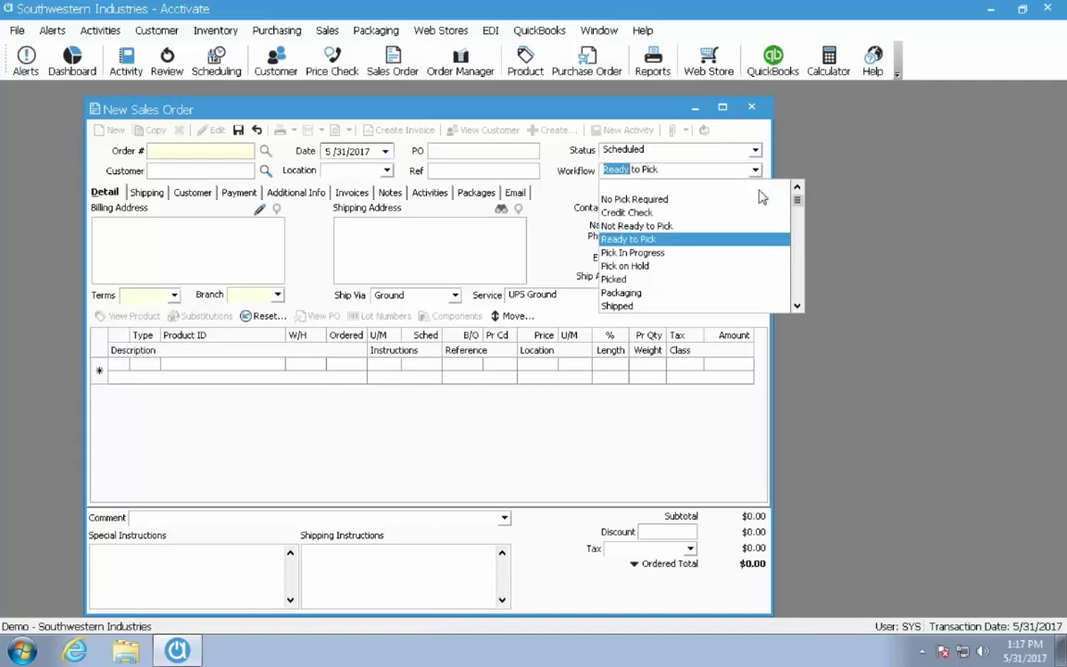
pyautogui.click(663, 213)
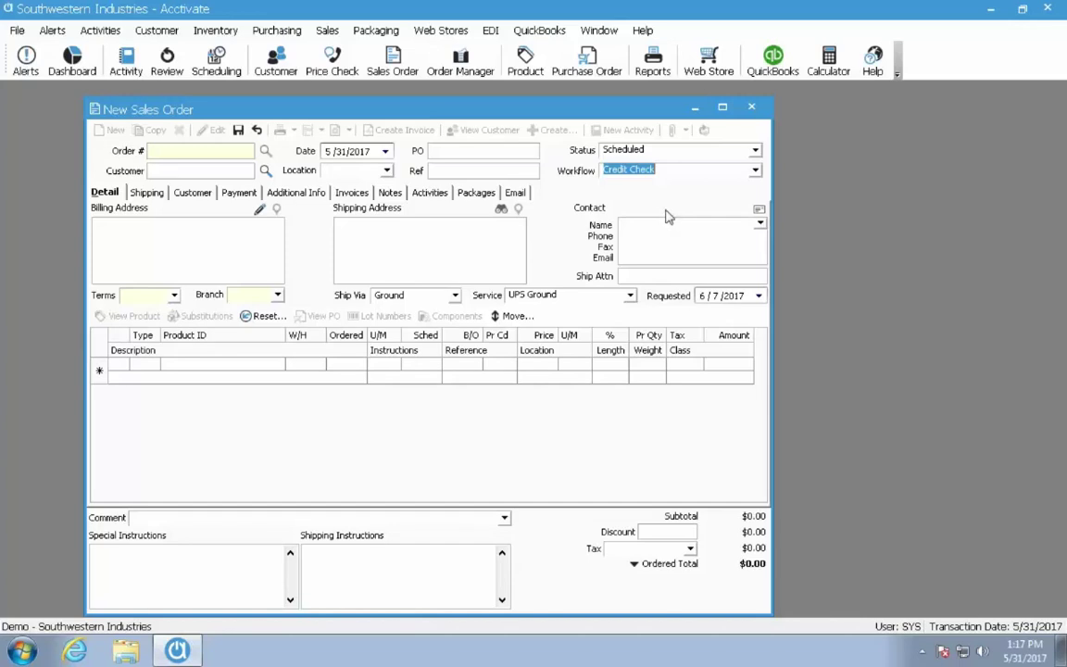
pyautogui.click(681, 168)
pyautogui.click(659, 239)
# Choose Best Cleaning and Laundry as the order's customer and add a line for 10 of product B15
pyautogui.click(265, 171)
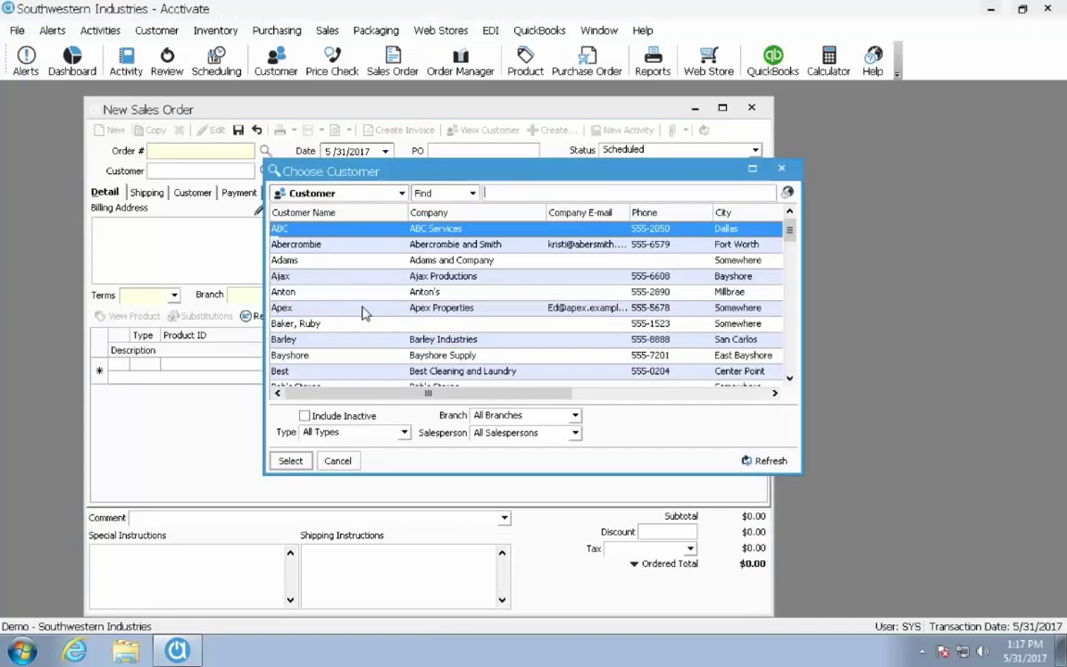
pyautogui.doubleClick(329, 371)
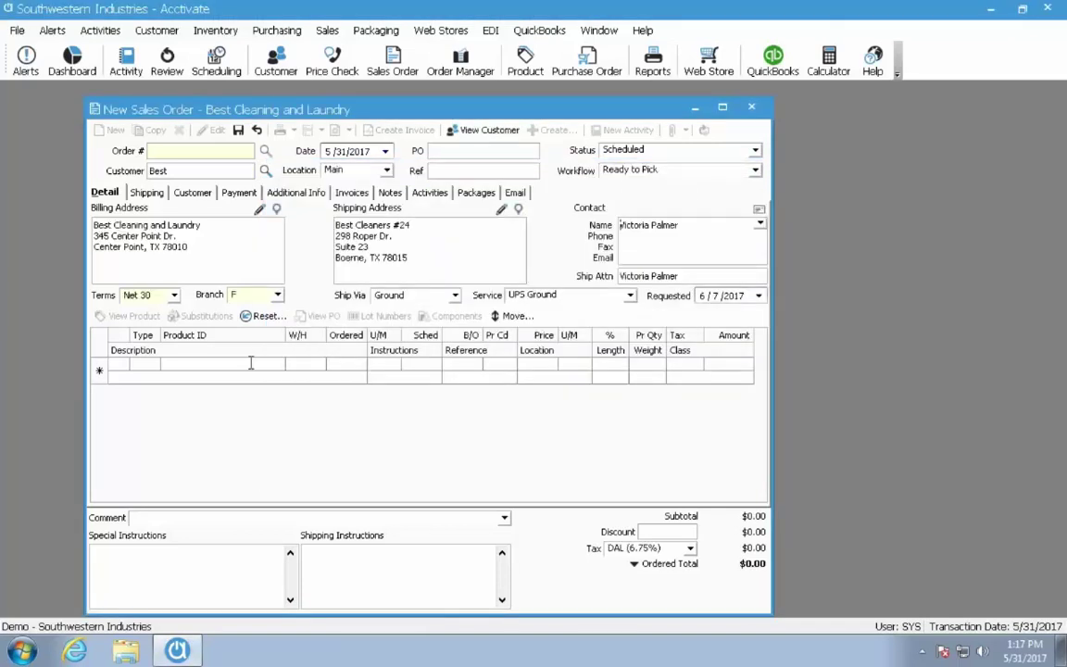
pyautogui.click(250, 364)
pyautogui.write('b15')
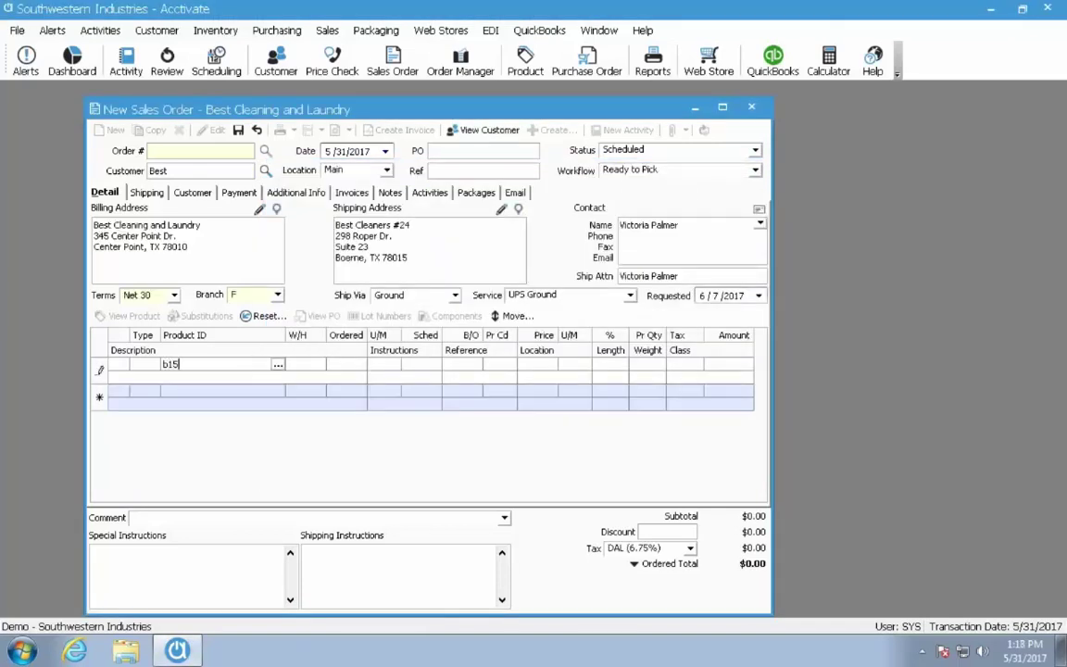
pyautogui.press('Tab')
pyautogui.write('10')
pyautogui.press('Tab')
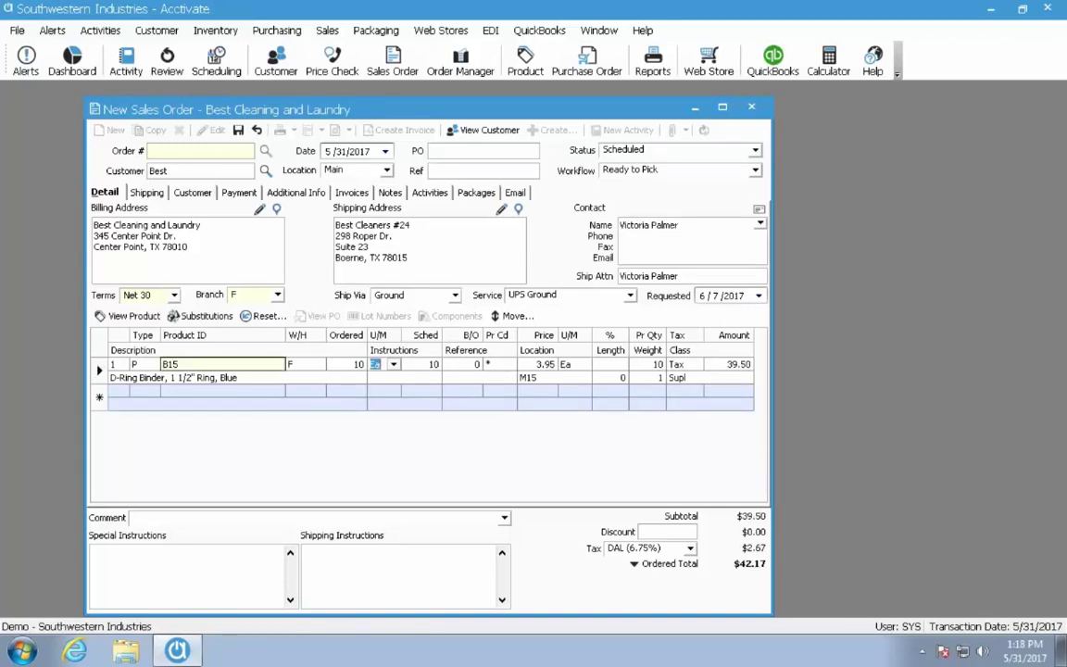
# Save the sales order and generate its pick ticket, closing the preview and the order when done
pyautogui.click(238, 130)
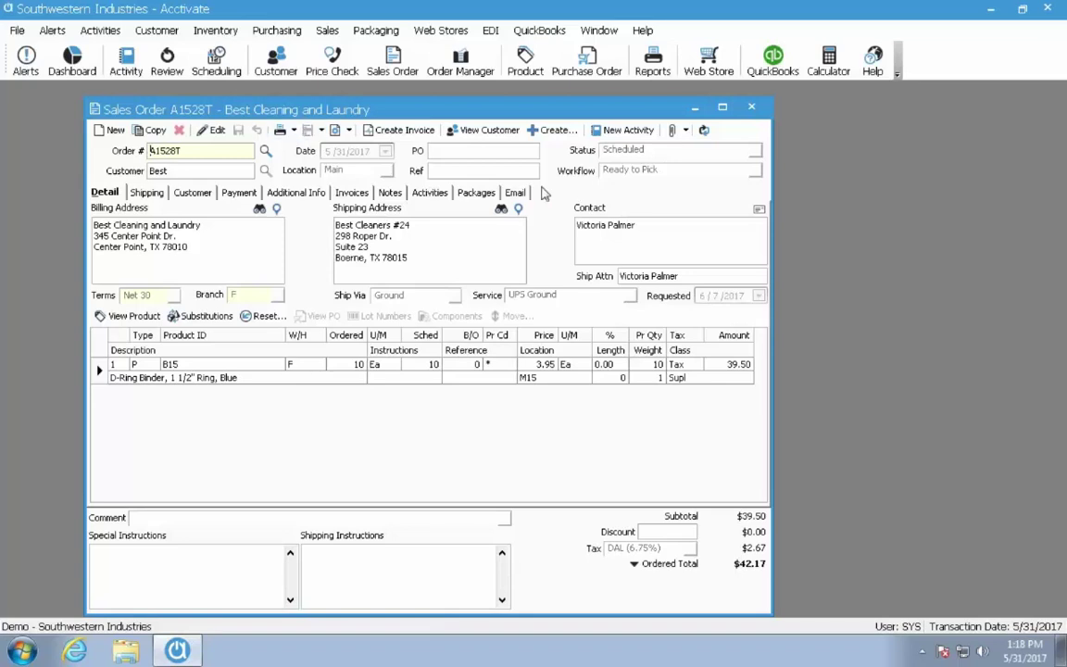
pyautogui.click(279, 130)
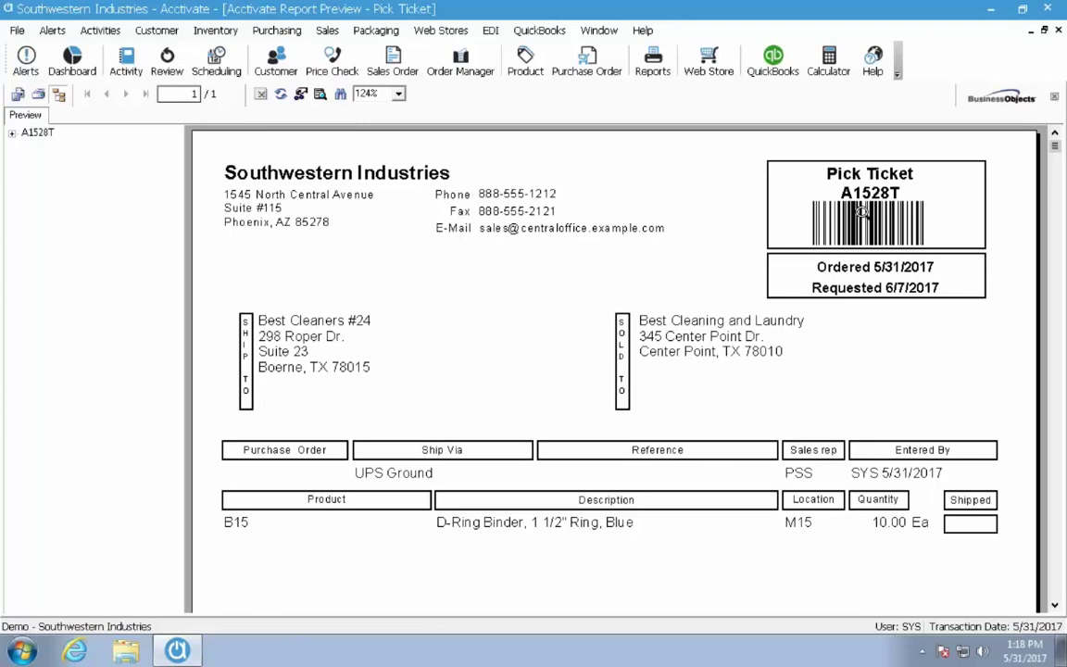
pyautogui.click(1057, 30)
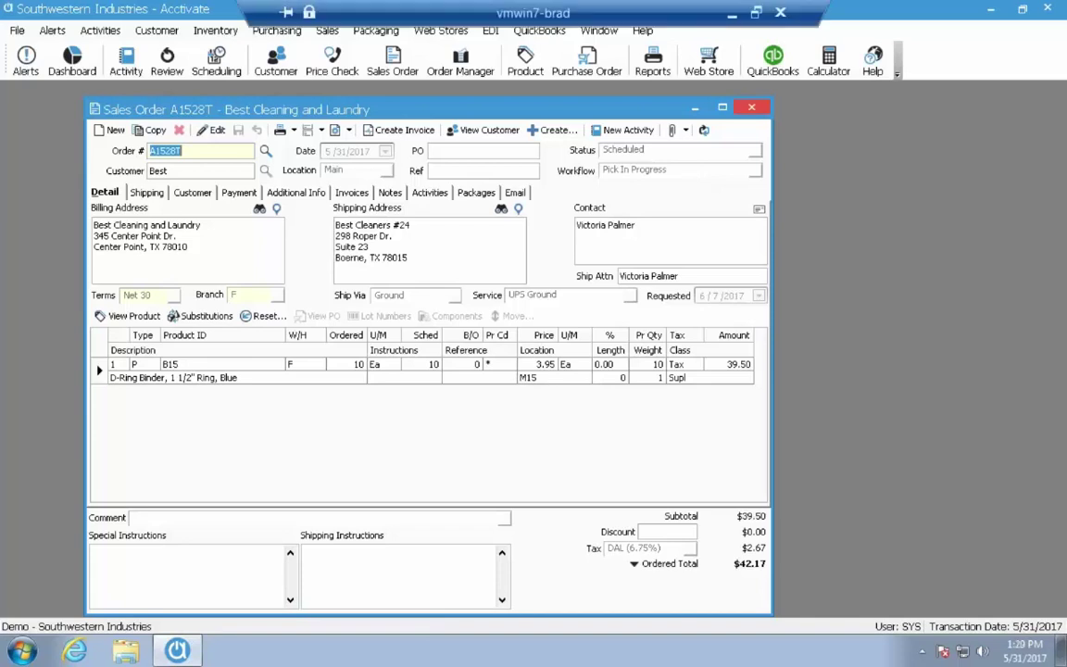
pyautogui.click(752, 107)
# Open the Order Manager, move its window higher and choose the Workflow Statuses view
pyautogui.click(460, 66)
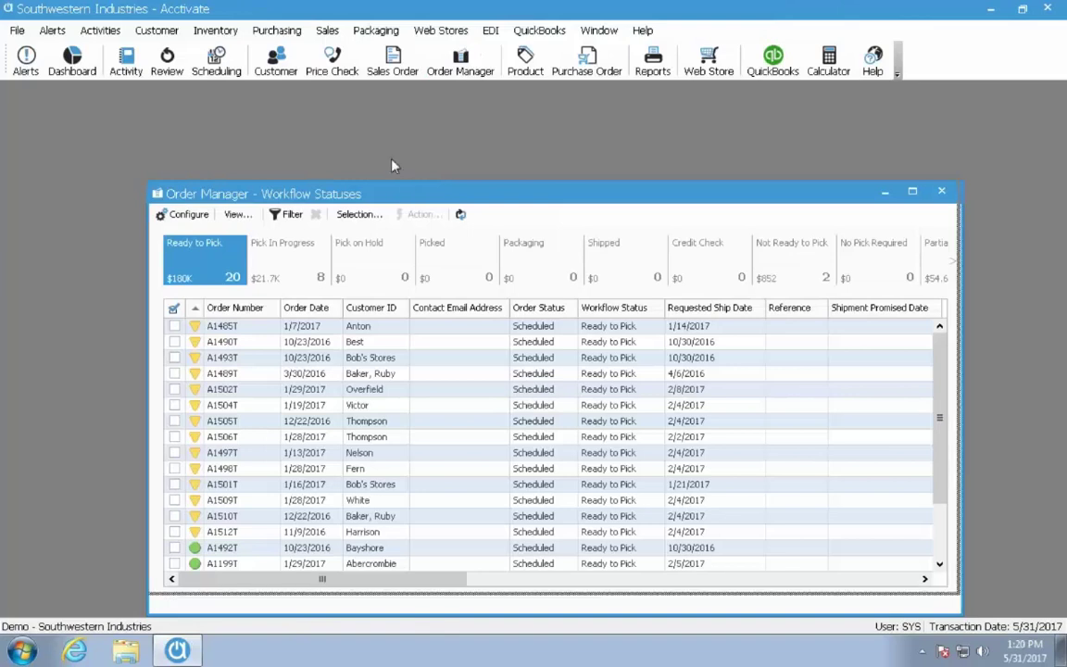
pyautogui.moveTo(370, 193); pyautogui.dragTo(347, 134)
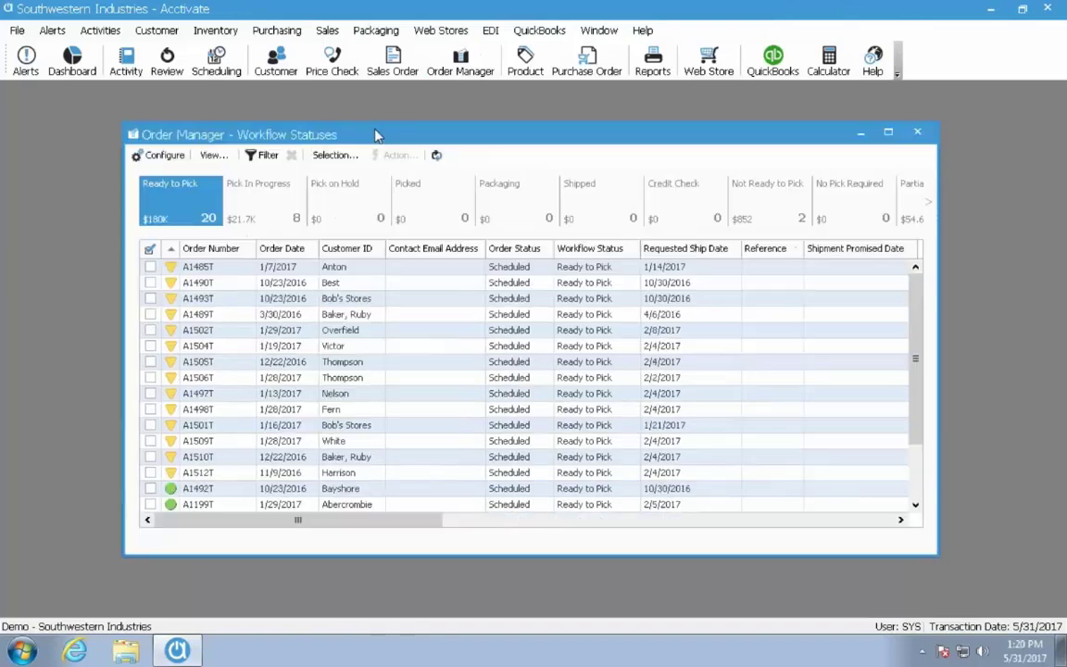
pyautogui.click(232, 159)
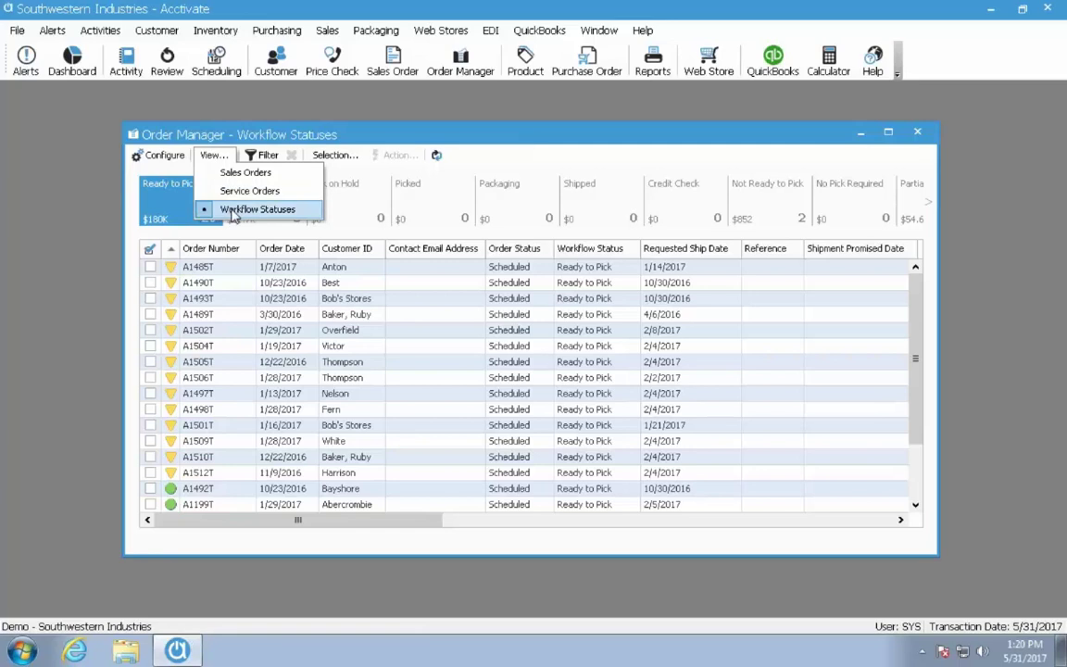
pyautogui.click(233, 211)
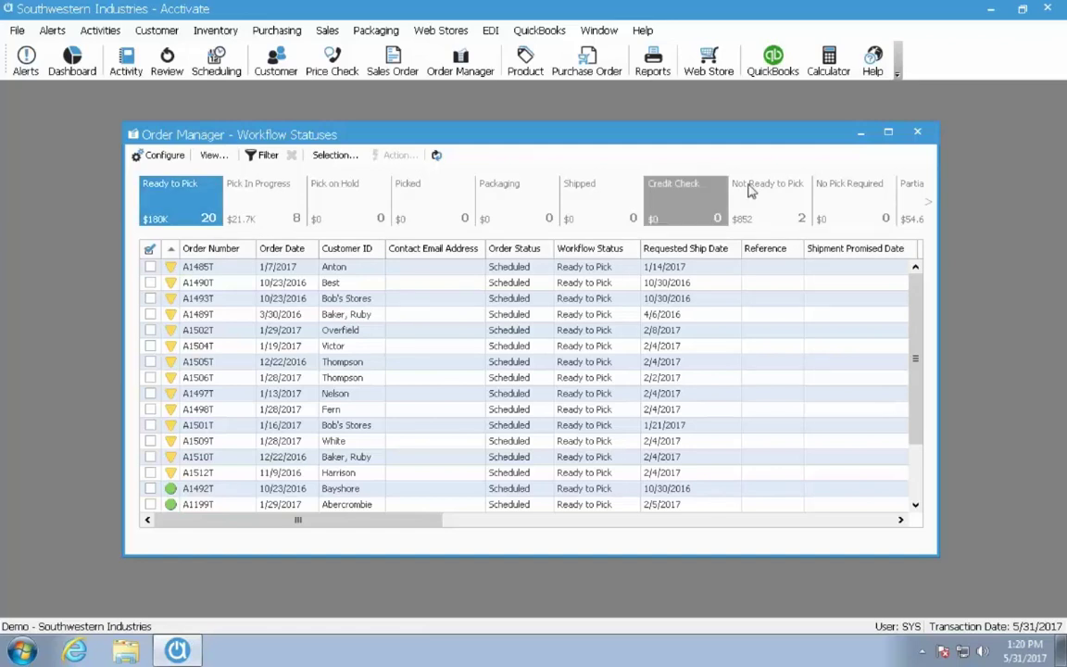
# Check the six orders with green indicators at the end of the Ready to Pick list for action
pyautogui.moveTo(917, 324); pyautogui.dragTo(901, 387)
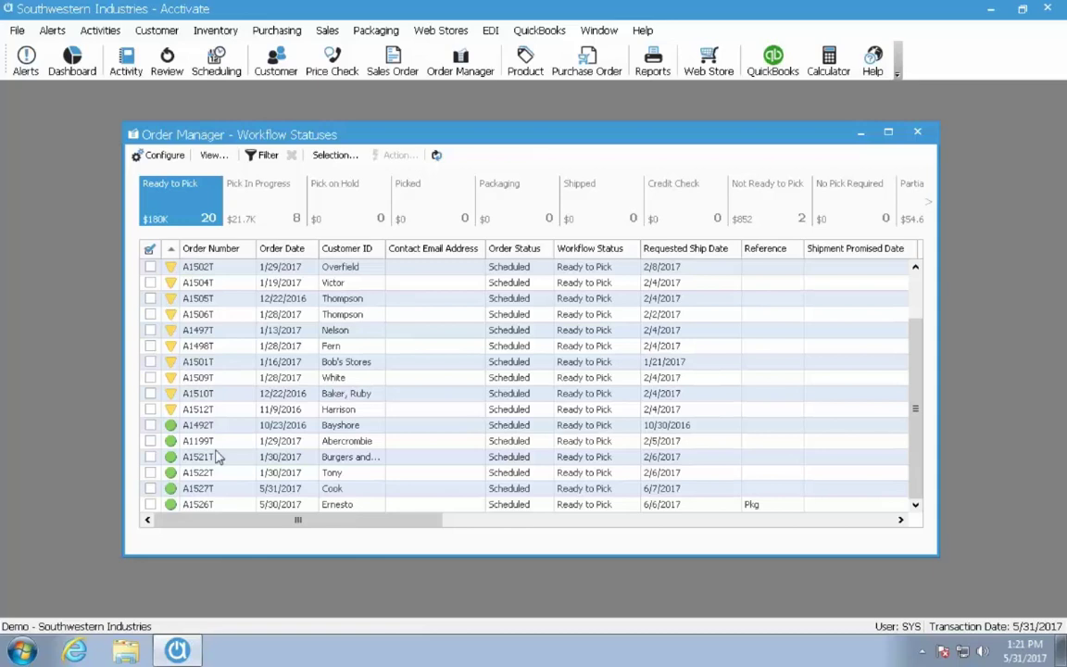
pyautogui.click(149, 248)
pyautogui.click(149, 248)
pyautogui.click(222, 428)
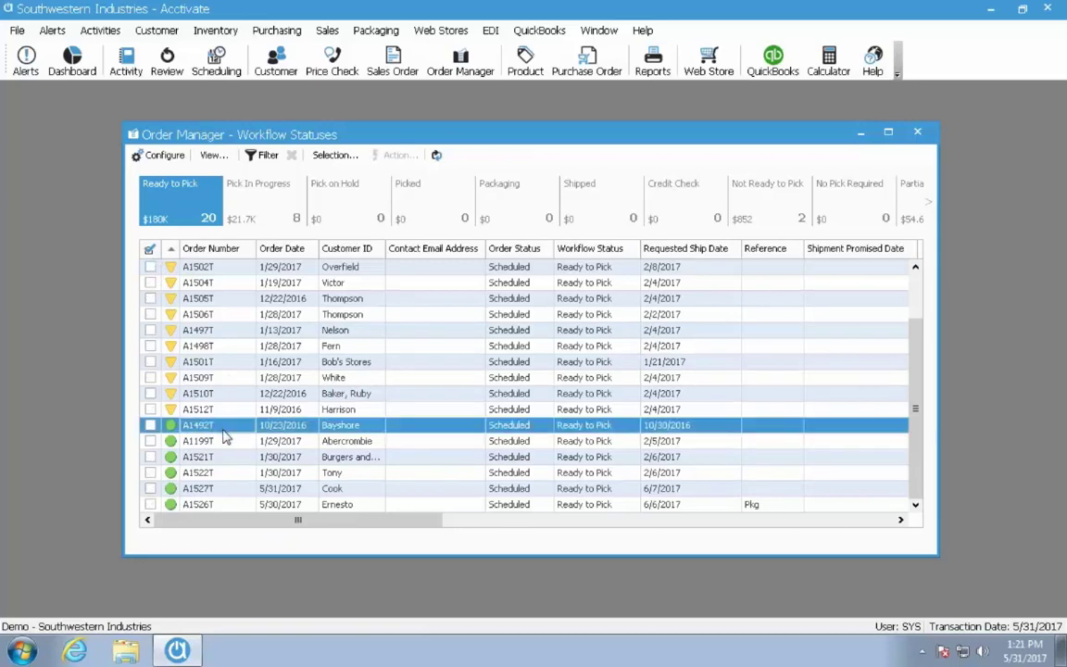
pyautogui.keyDown('shift'); pyautogui.click(213, 508); pyautogui.keyUp('shift')
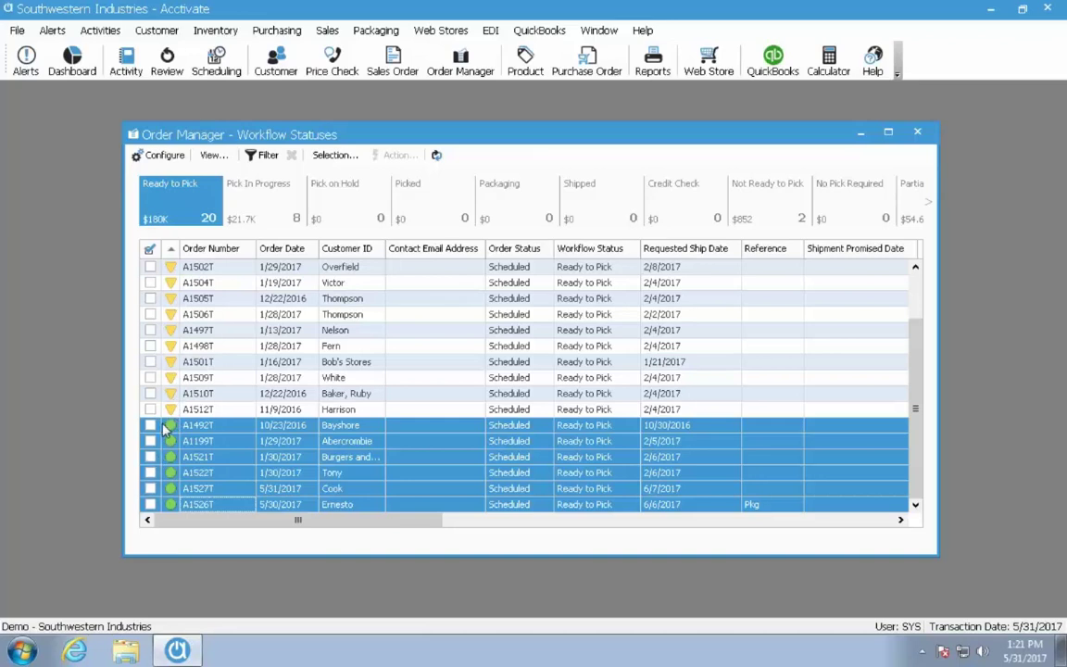
pyautogui.click(325, 155)
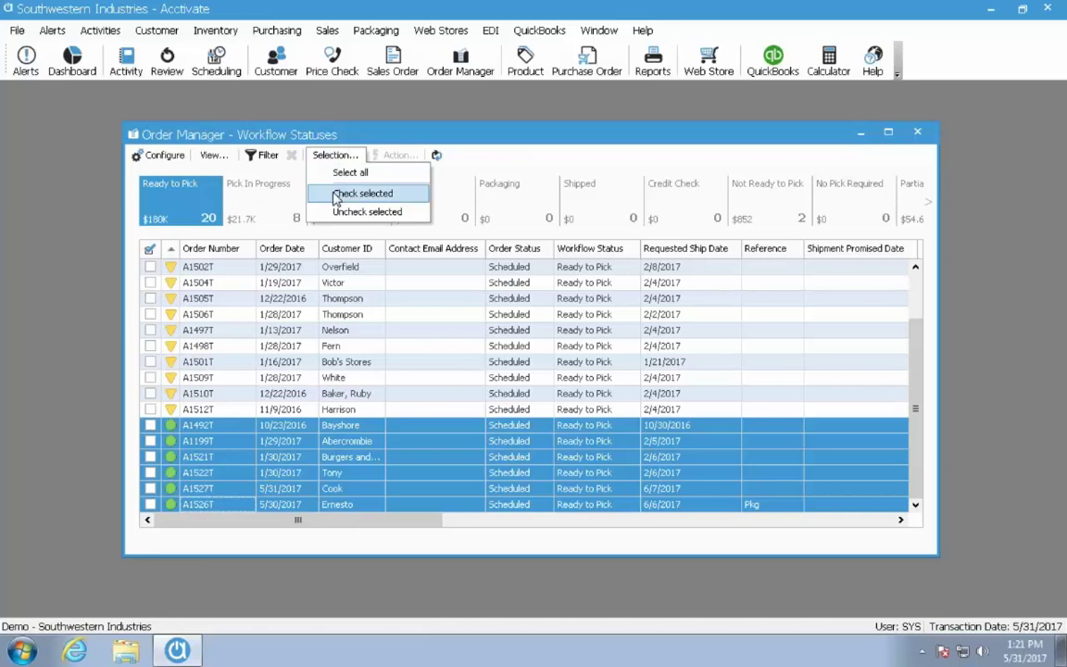
pyautogui.click(335, 193)
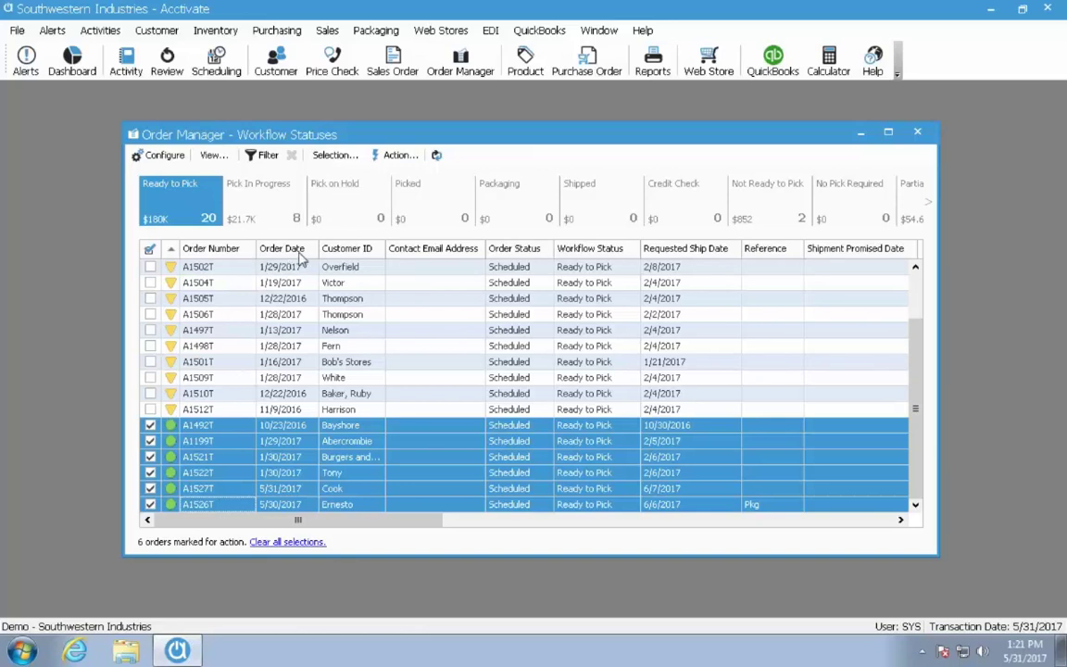
# Sort the Ready to Pick list by order number in both directions, and restore the sorting by status indicator
pyautogui.click(241, 250)
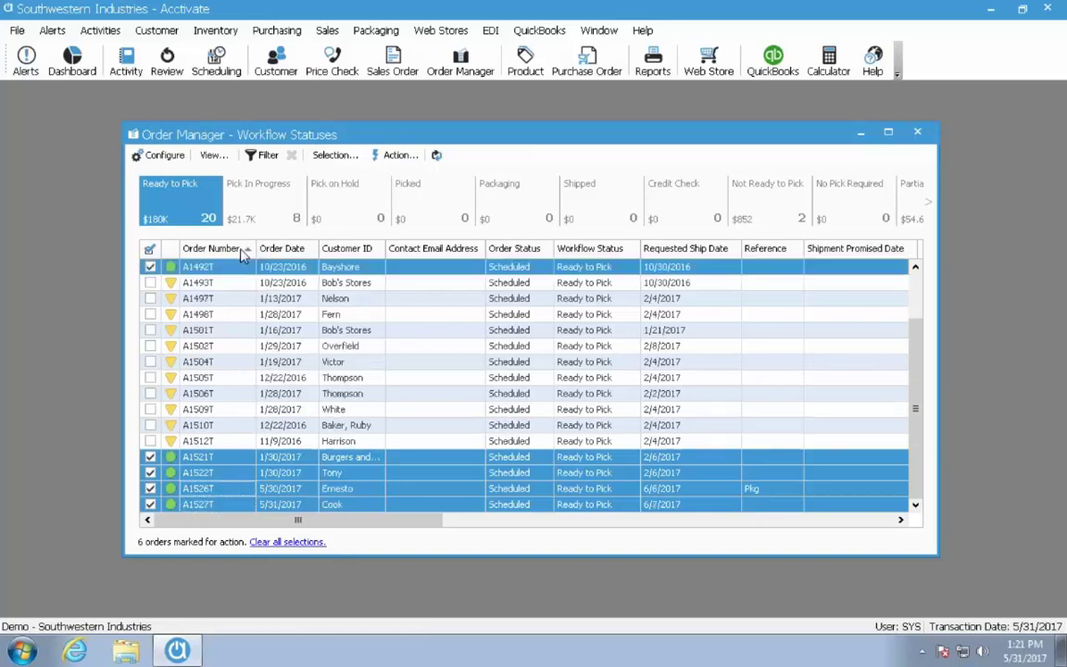
pyautogui.click(236, 248)
pyautogui.click(220, 247)
pyautogui.click(170, 250)
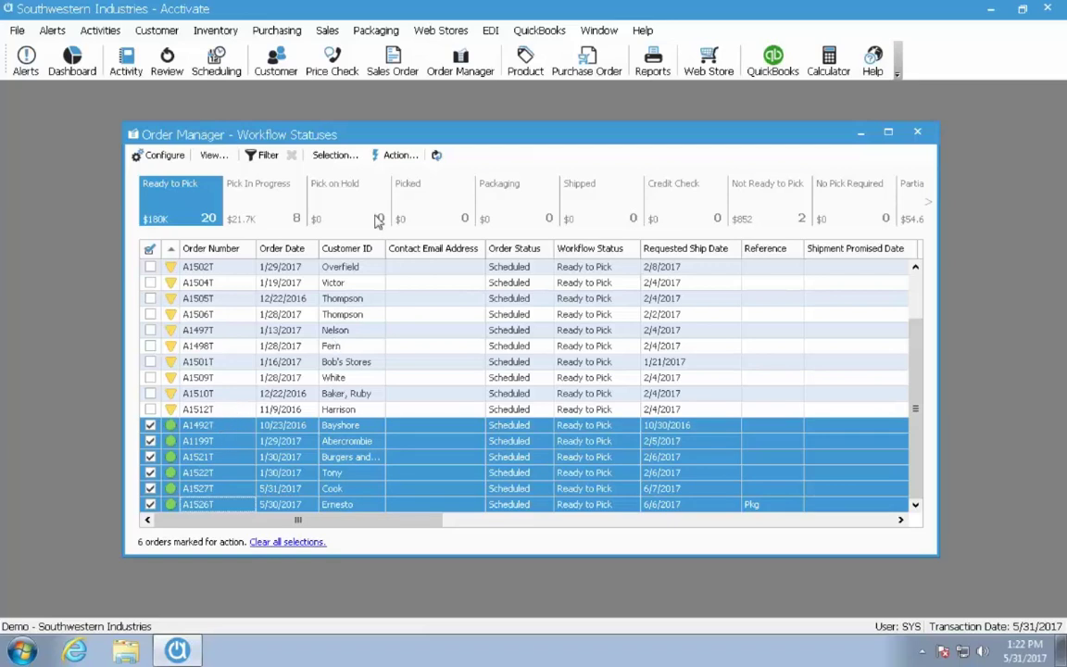
# Print standard pick tickets for the checked orders, close the preview and show the Pick In Progress orders
pyautogui.click(396, 155)
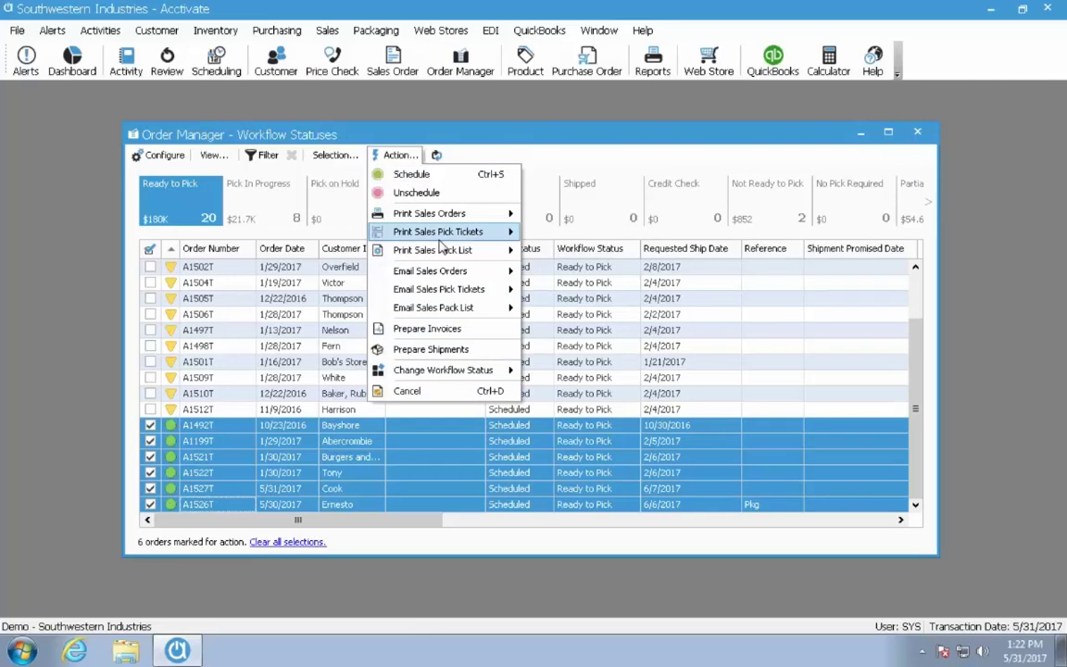
pyautogui.moveTo(440, 235)
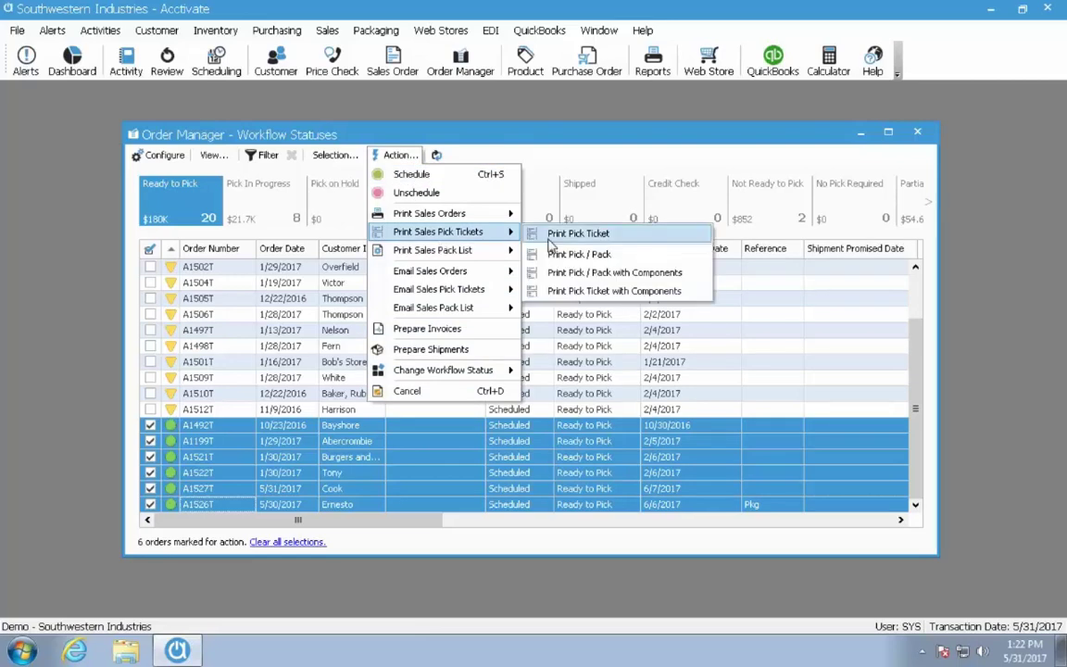
pyautogui.click(574, 234)
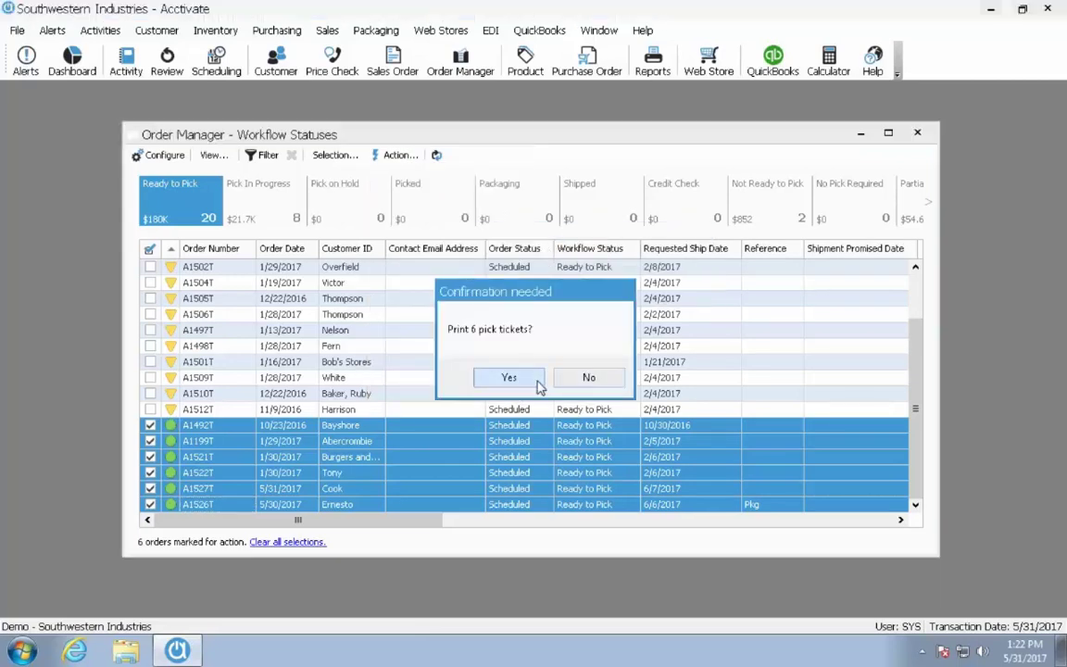
pyautogui.click(510, 377)
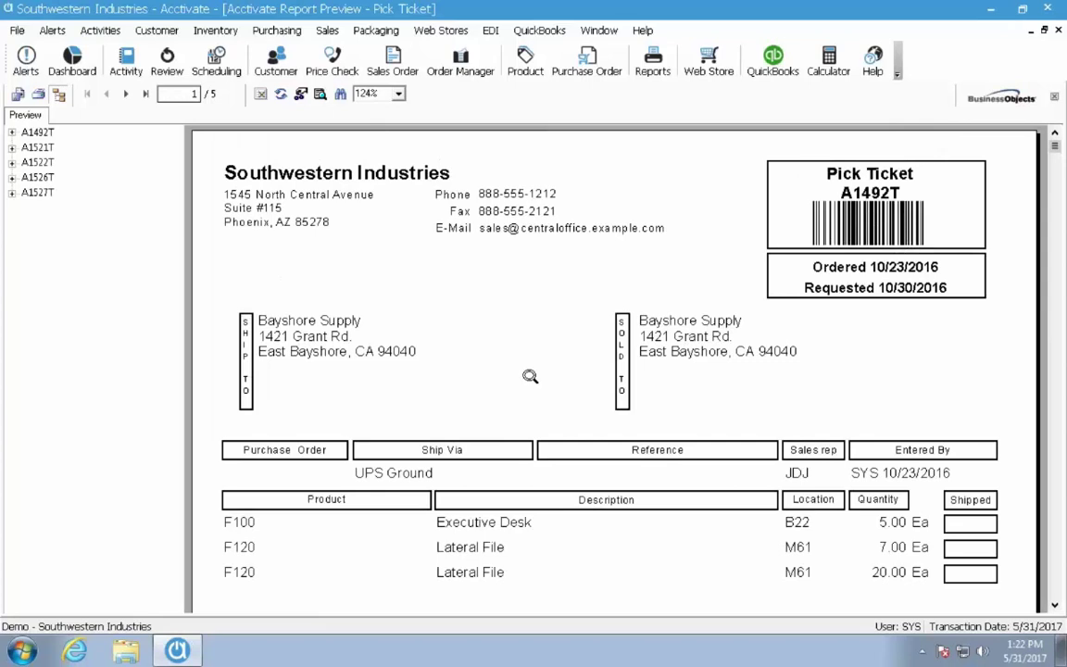
pyautogui.click(1057, 30)
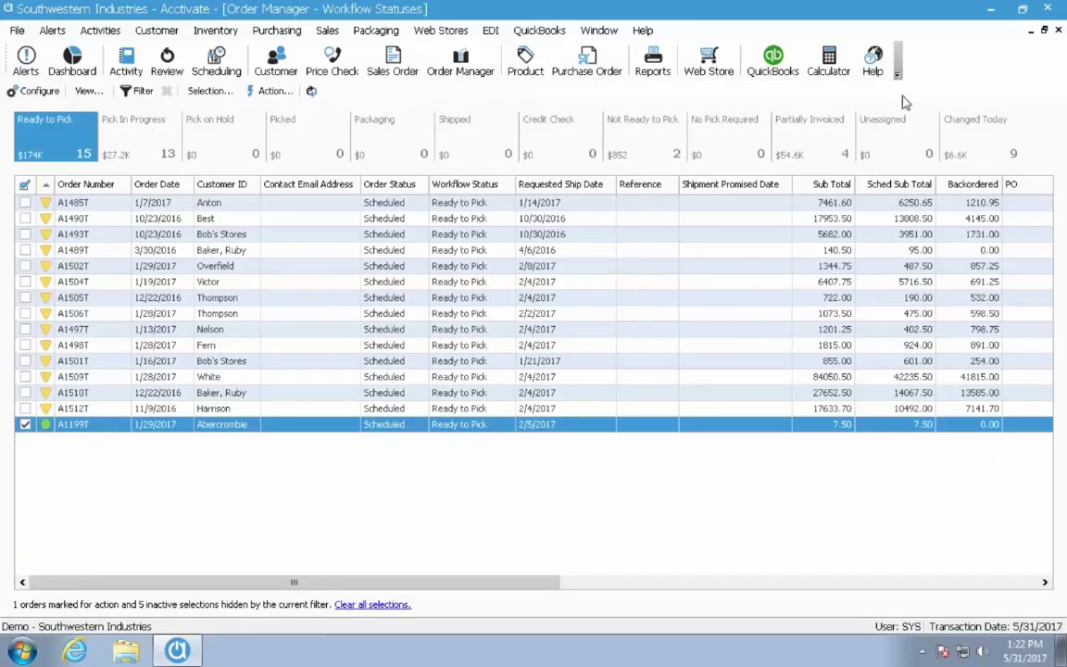
pyautogui.click(163, 155)
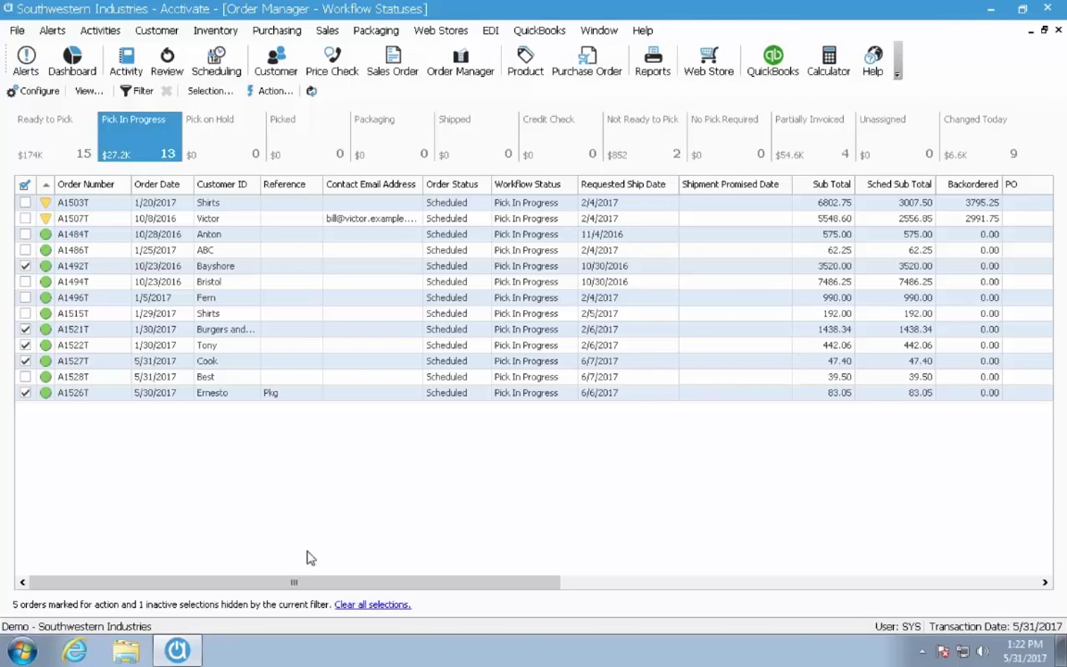
# Clear all order selections and check the last three orders in the Pick In Progress list for action
pyautogui.click(352, 607)
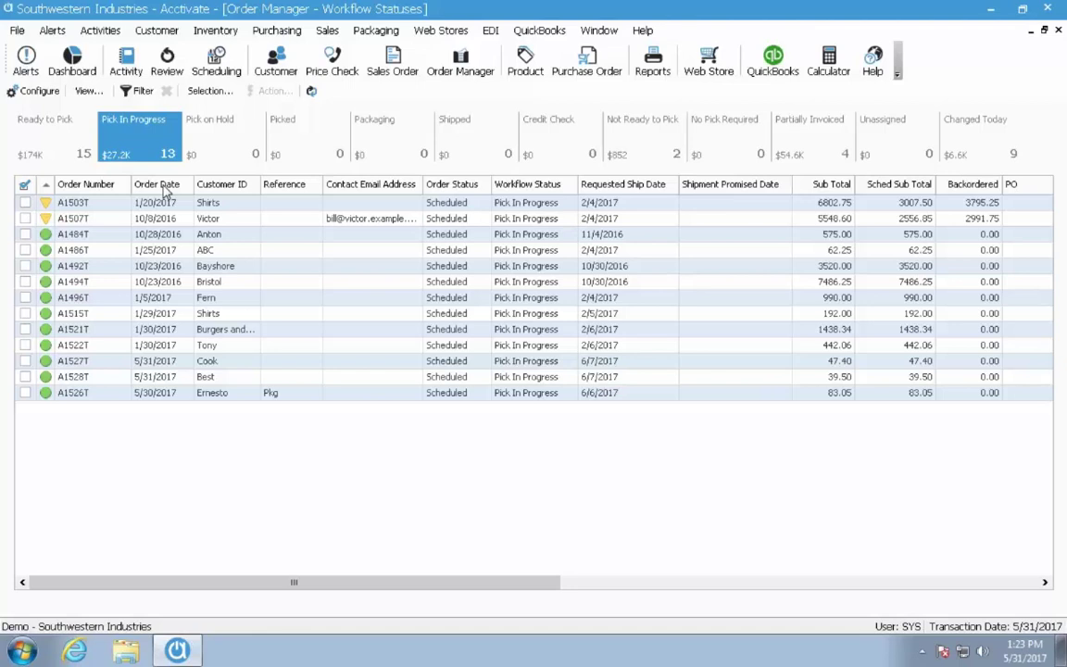
pyautogui.click(26, 393)
pyautogui.click(26, 377)
pyautogui.click(26, 361)
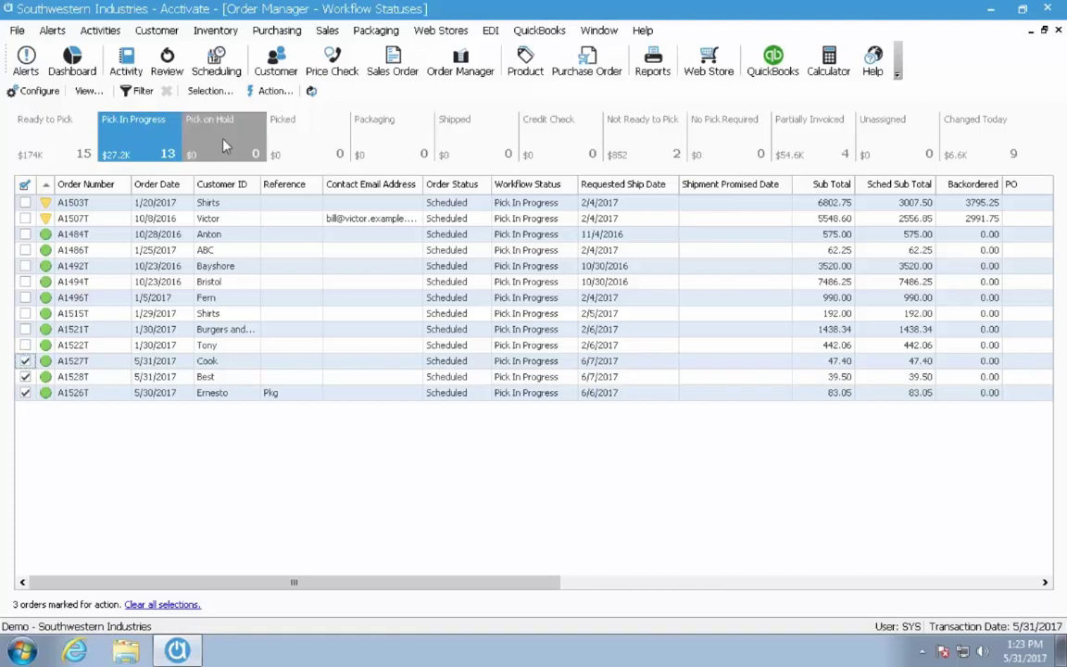
# Print the standard pack lists for the three checked orders and close the report preview
pyautogui.click(274, 91)
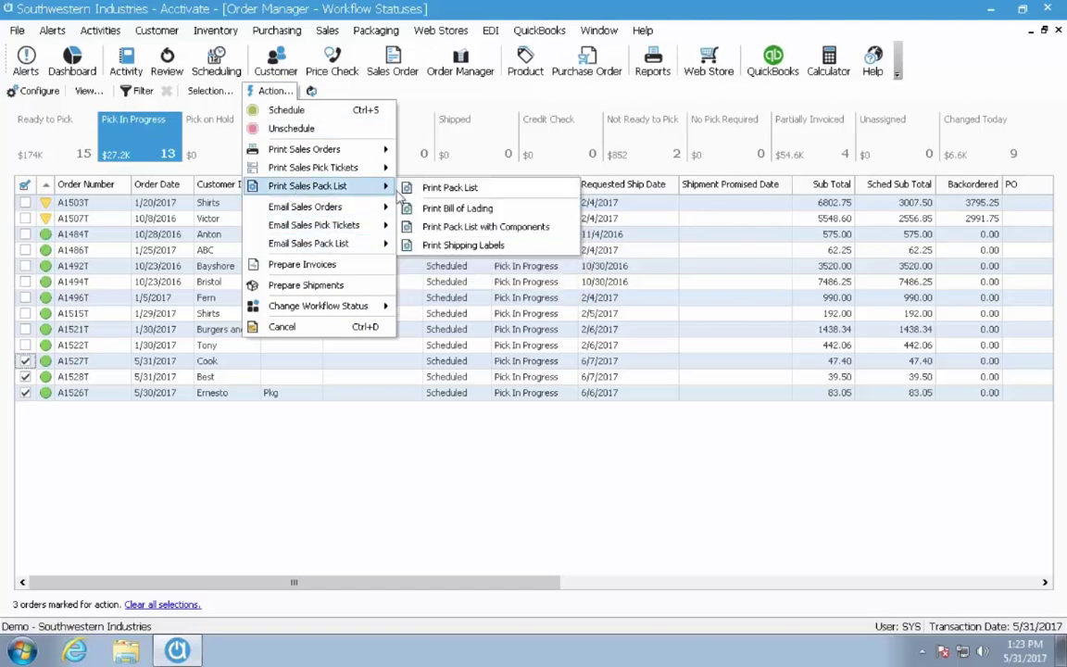
pyautogui.click(415, 191)
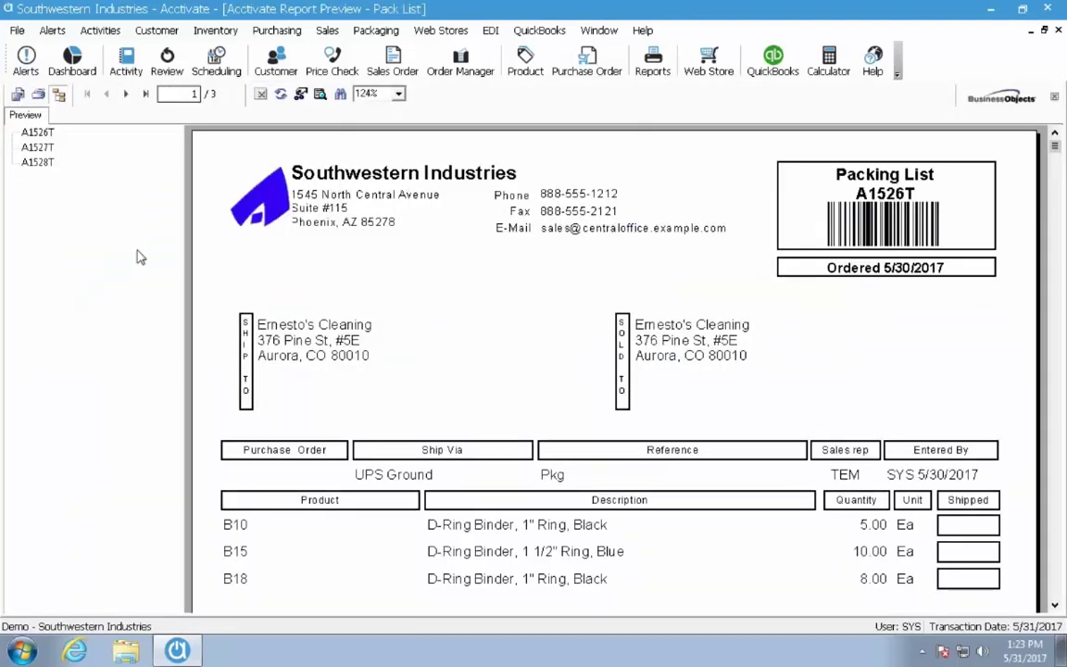
pyautogui.click(1058, 30)
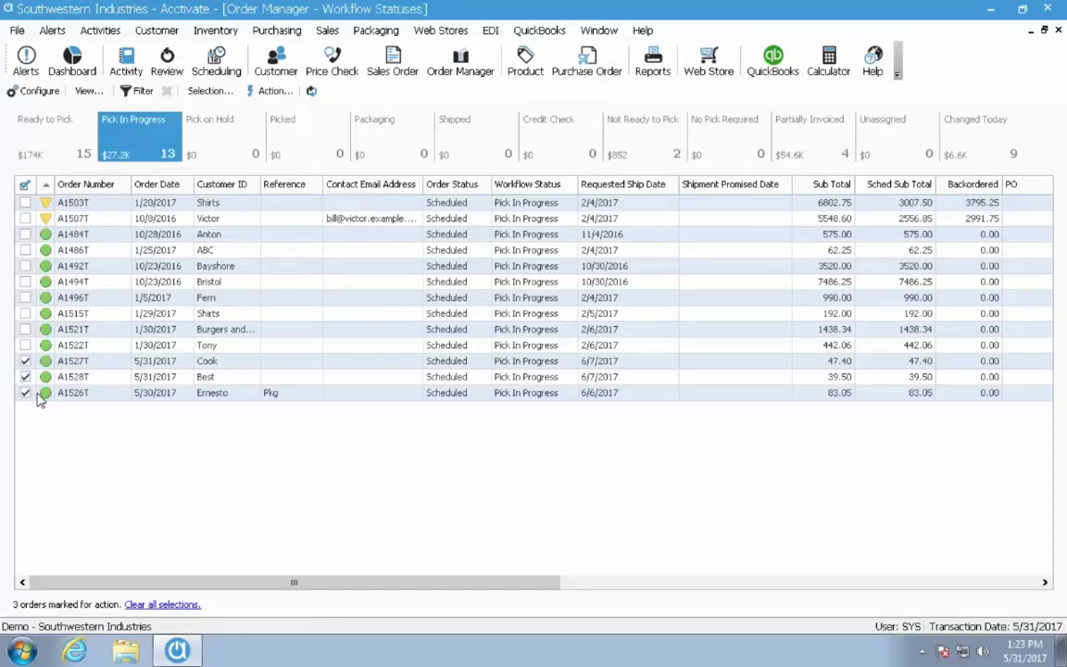
# Change the workflow status of the three checked orders to Picked and confirm the change
pyautogui.click(284, 93)
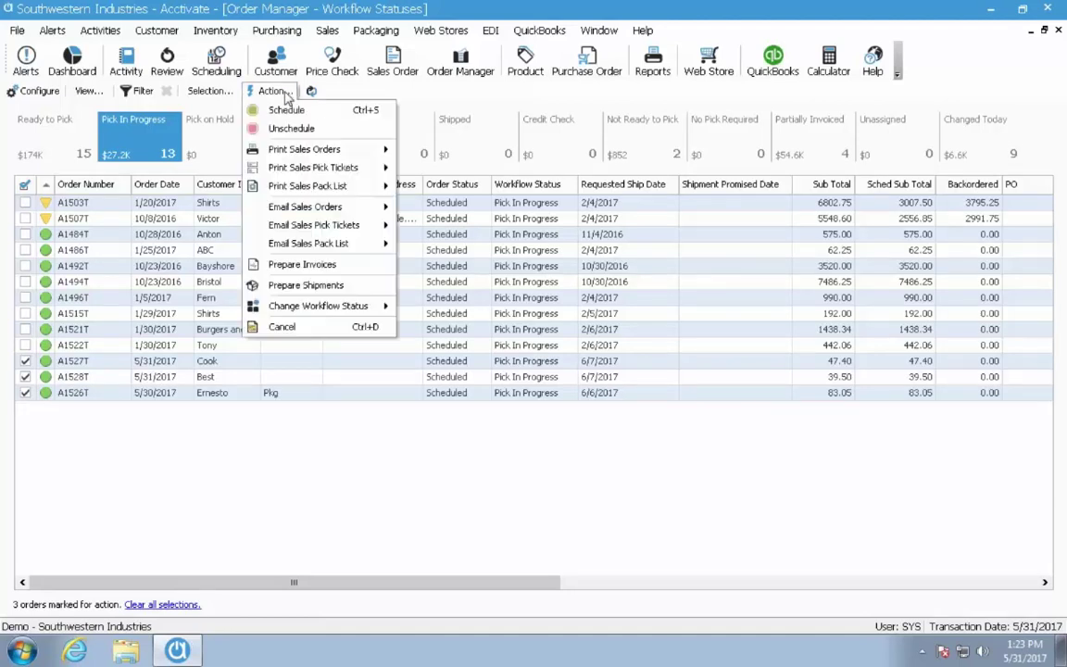
pyautogui.moveTo(330, 313)
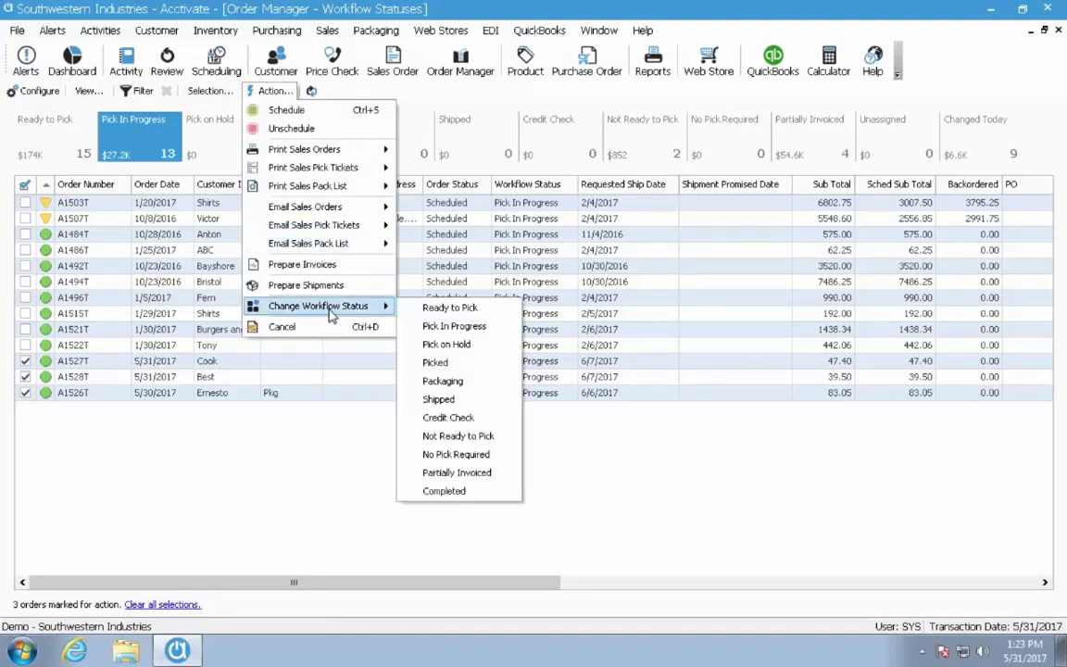
pyautogui.click(435, 362)
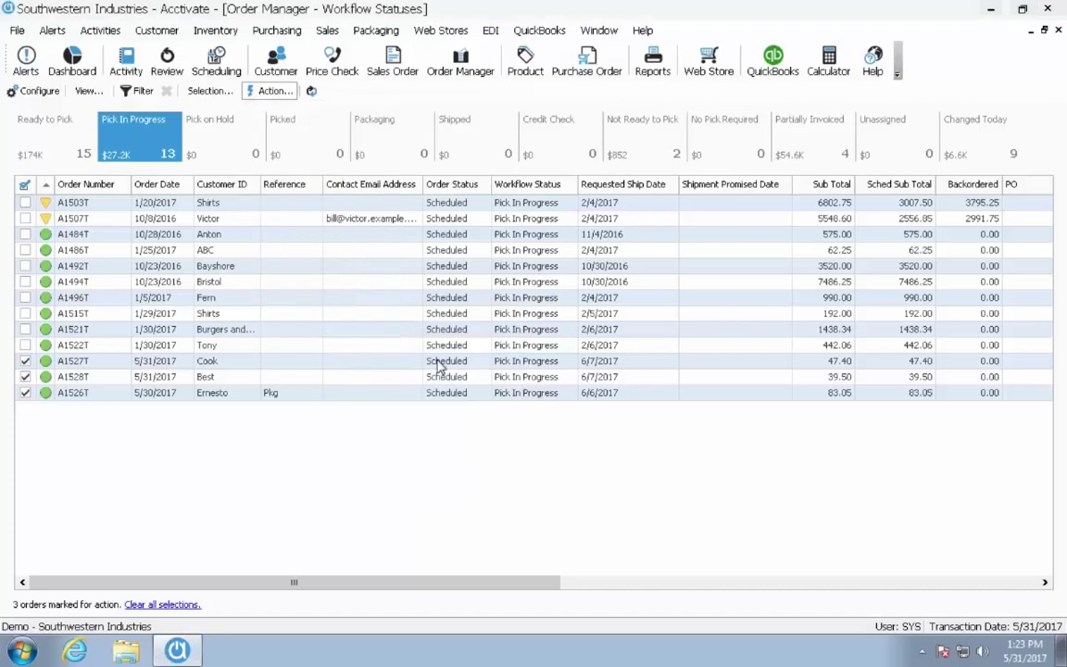
pyautogui.click(546, 381)
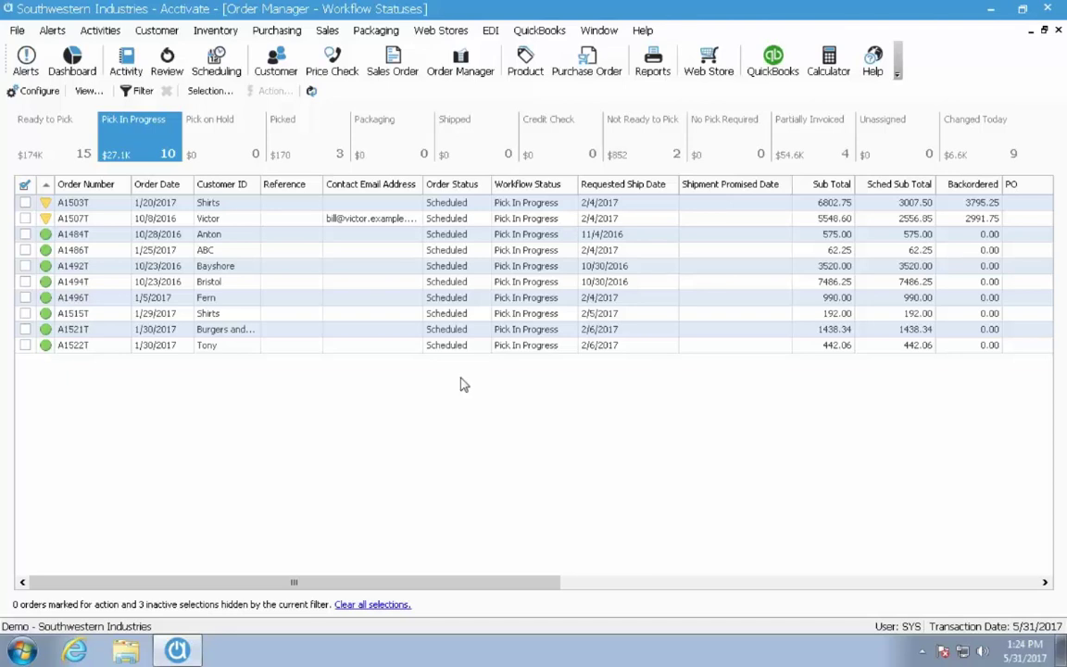
# Open the last order in the Pick In Progress list, set its workflow to Picked, then save and close it
pyautogui.click(368, 351)
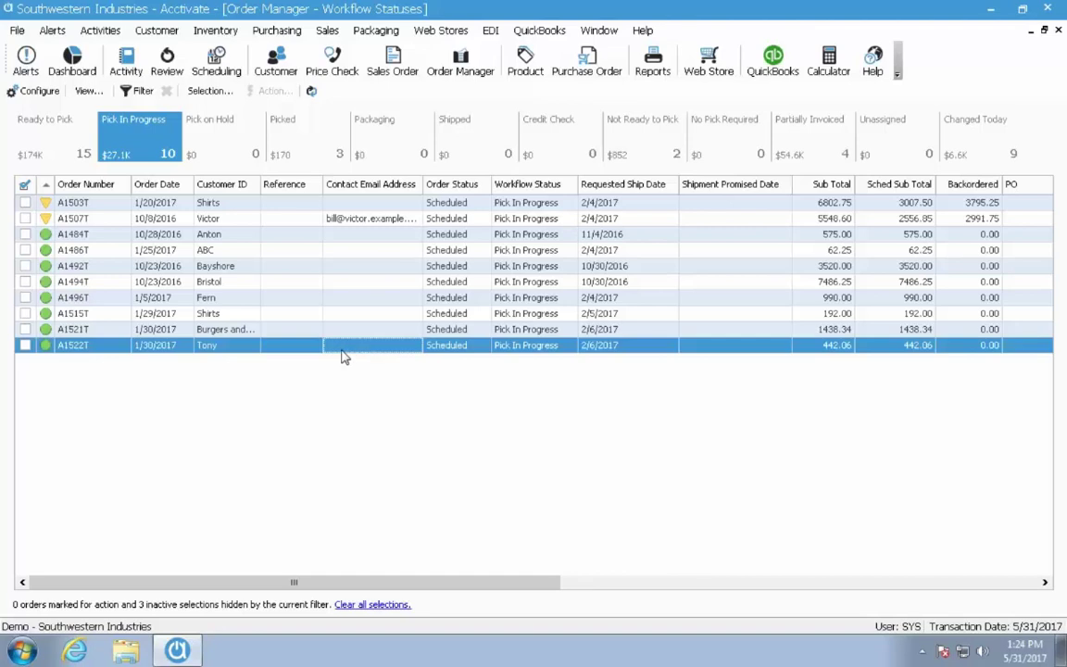
pyautogui.doubleClick(340, 355)
pyautogui.click(125, 90)
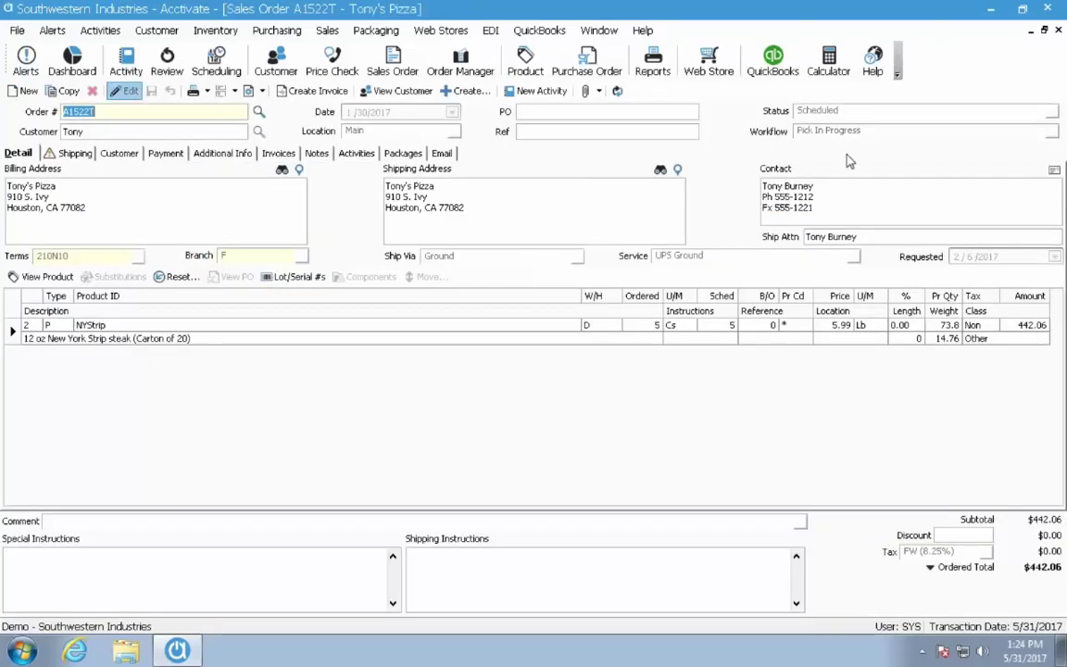
pyautogui.click(952, 130)
pyautogui.click(878, 239)
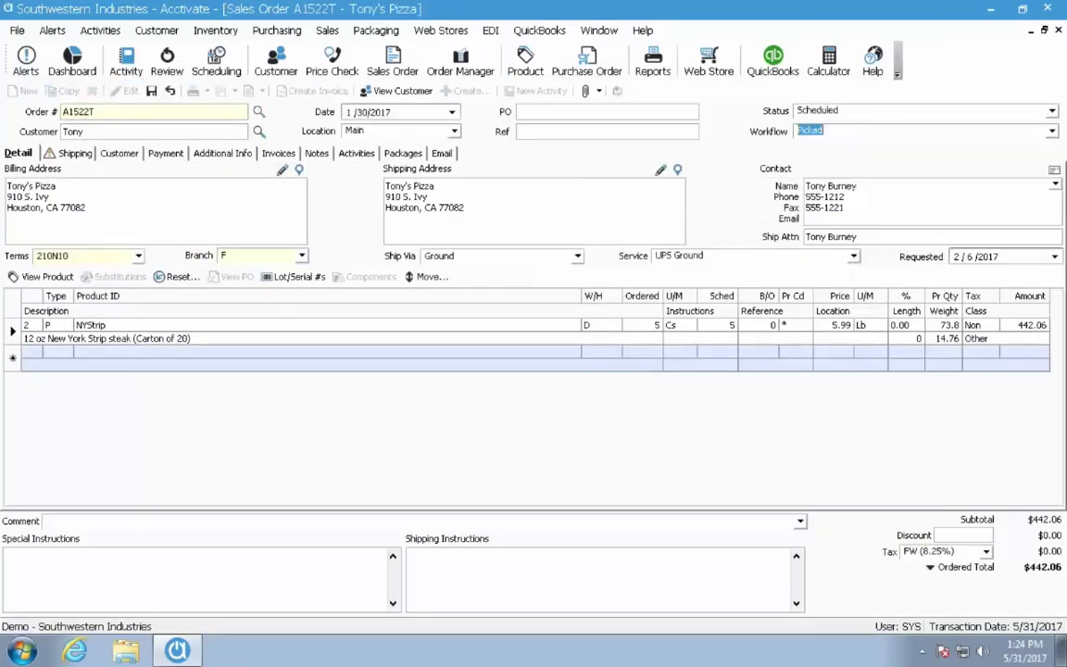
pyautogui.click(151, 91)
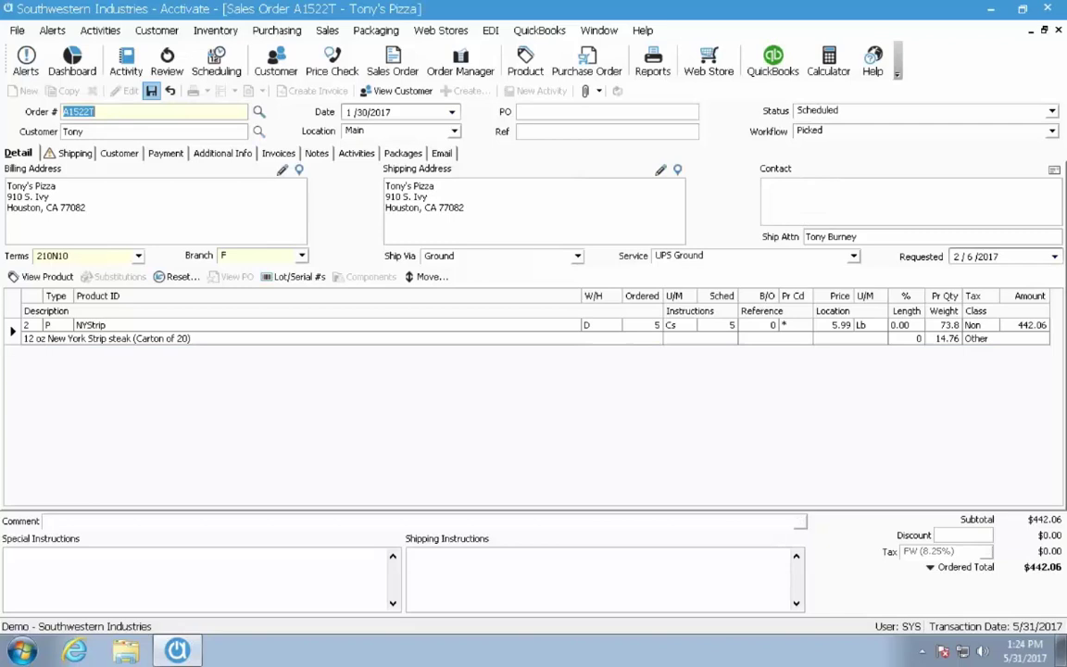
pyautogui.press('Escape')
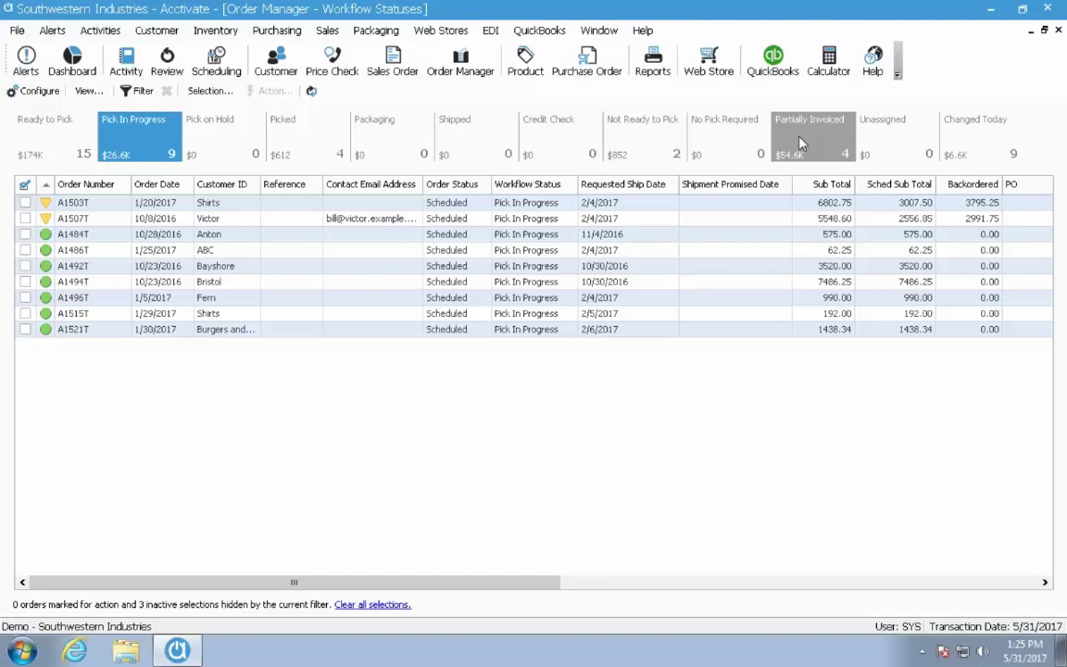
# Open Change Order Workflow Status, move its window clear of the order numbers and choose Picked as the status to set
pyautogui.click(327, 30)
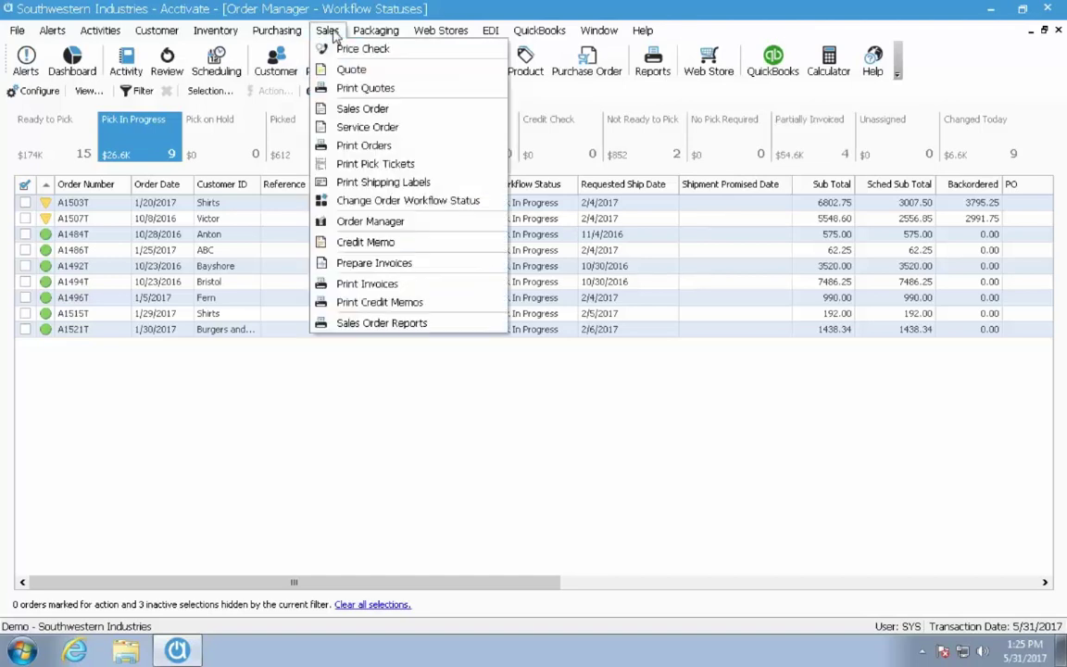
pyautogui.click(379, 202)
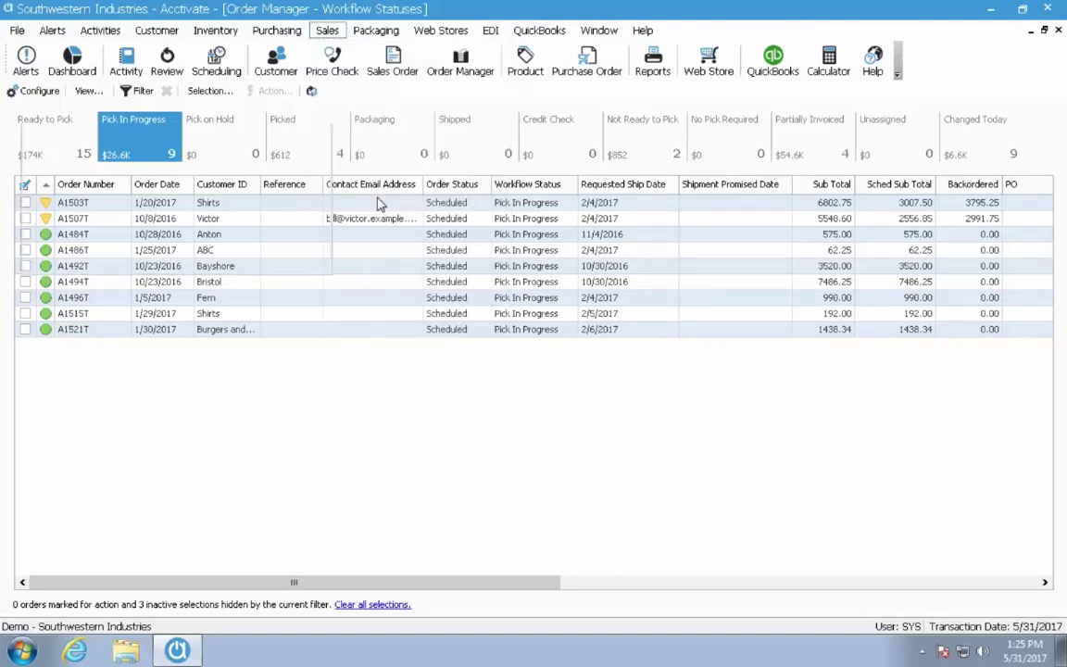
pyautogui.moveTo(208, 114); pyautogui.dragTo(882, 262)
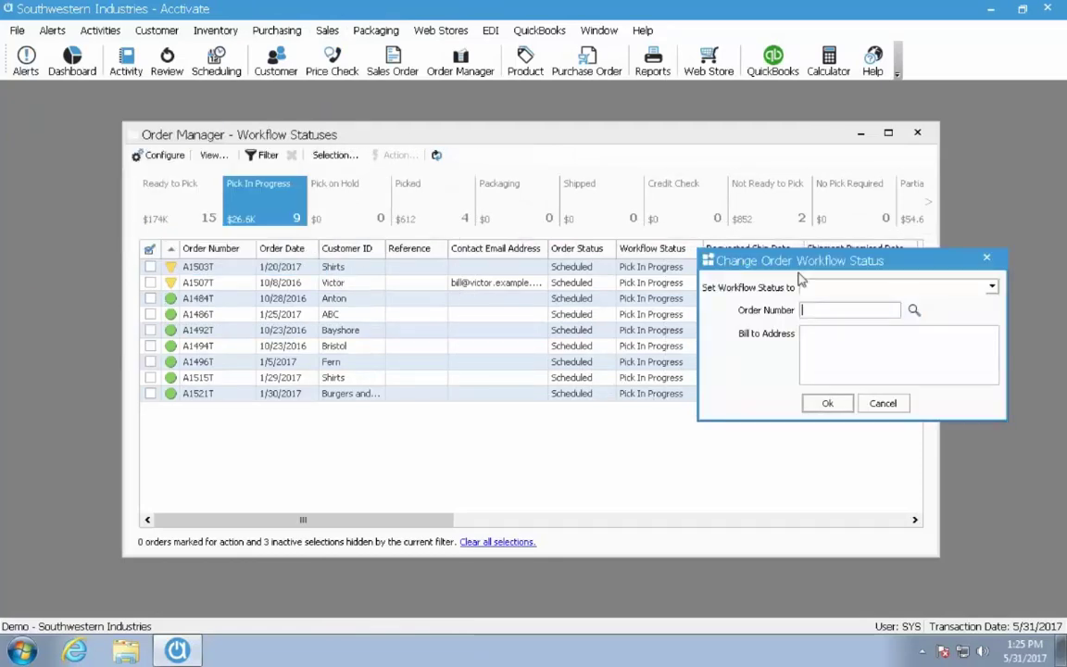
pyautogui.moveTo(731, 260); pyautogui.dragTo(705, 263)
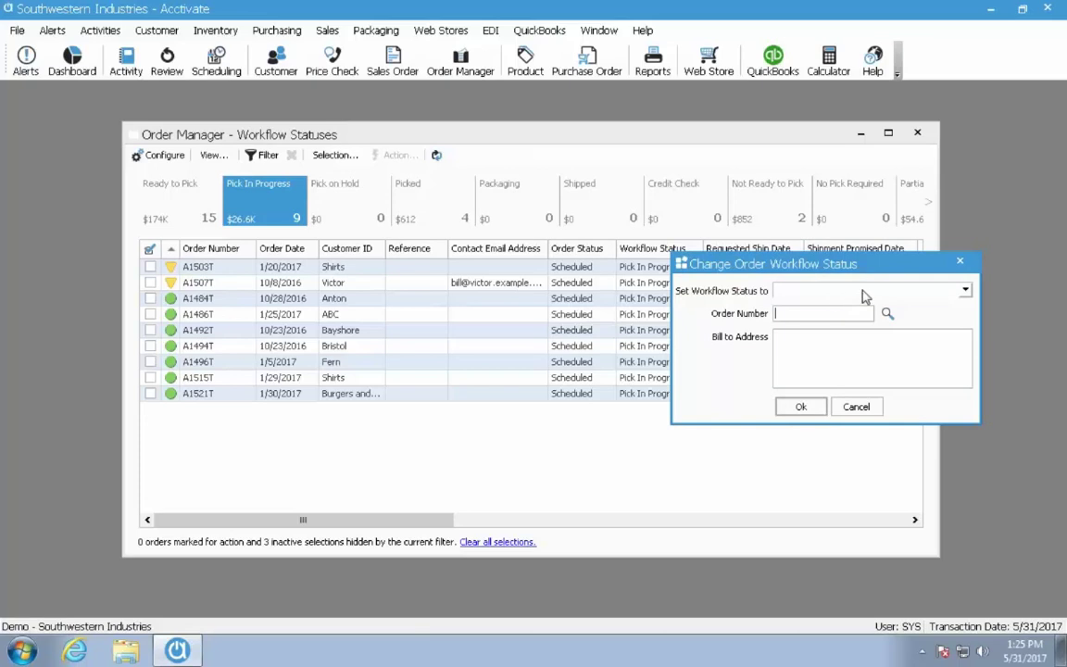
pyautogui.click(965, 291)
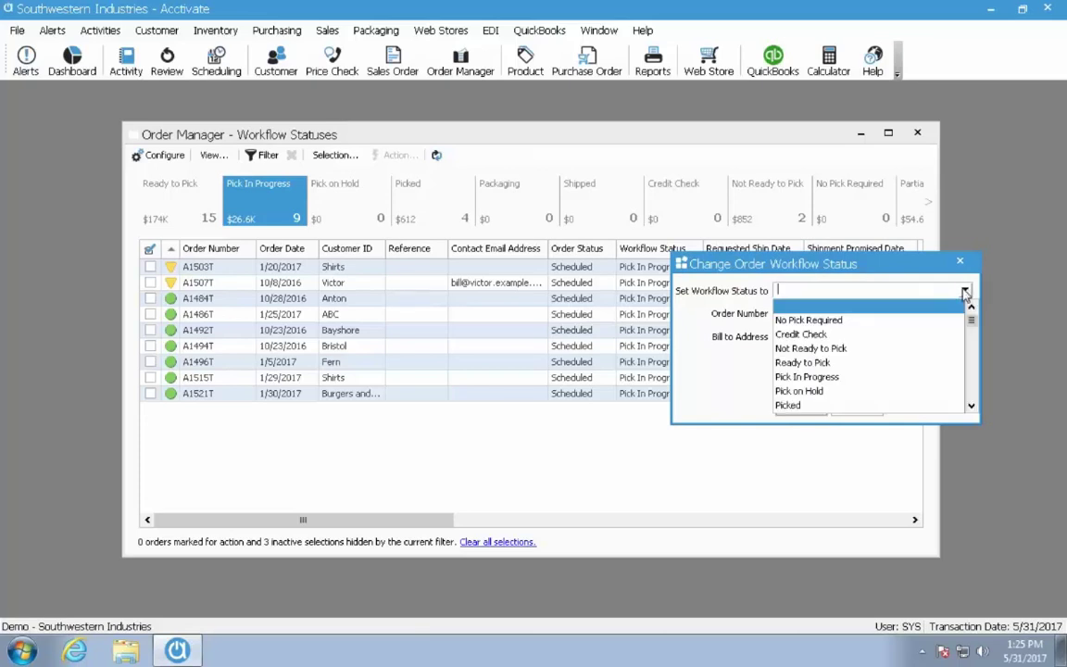
pyautogui.click(789, 405)
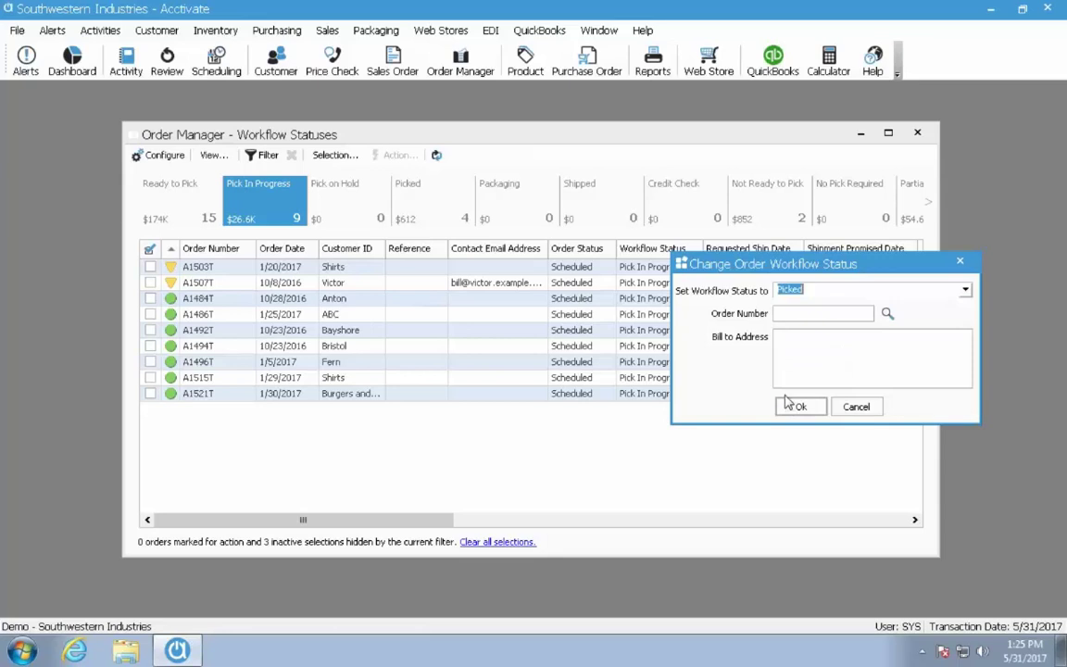
# Apply the Picked status to the last Pick In Progress order by entering its order number
pyautogui.click(783, 313)
pyautogui.click(206, 396)
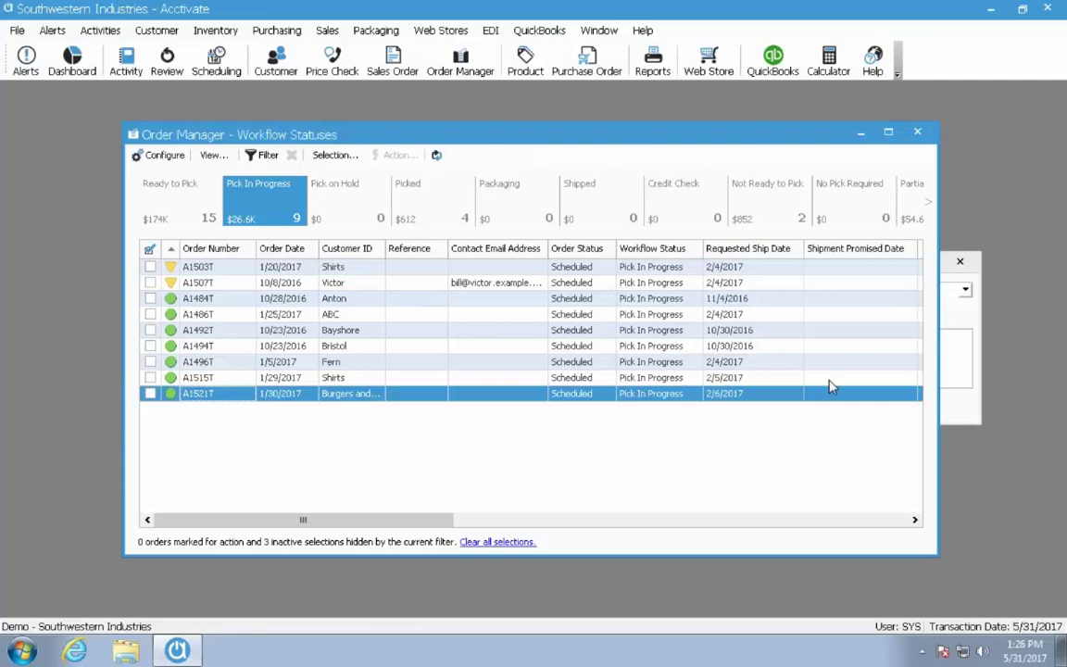
pyautogui.click(953, 366)
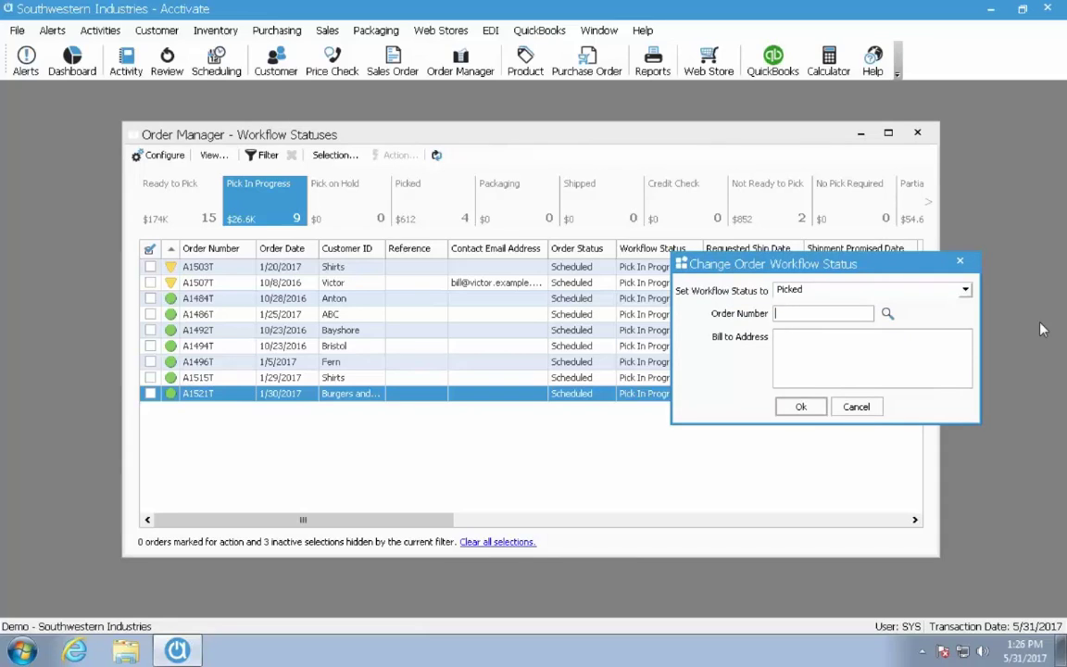
pyautogui.write('A1521T')
pyautogui.press('BackSpace')
pyautogui.press('BackSpace')
pyautogui.press('BackSpace')
pyautogui.press('BackSpace')
pyautogui.press('BackSpace')
pyautogui.press('BackSpace')
pyautogui.press('Return')
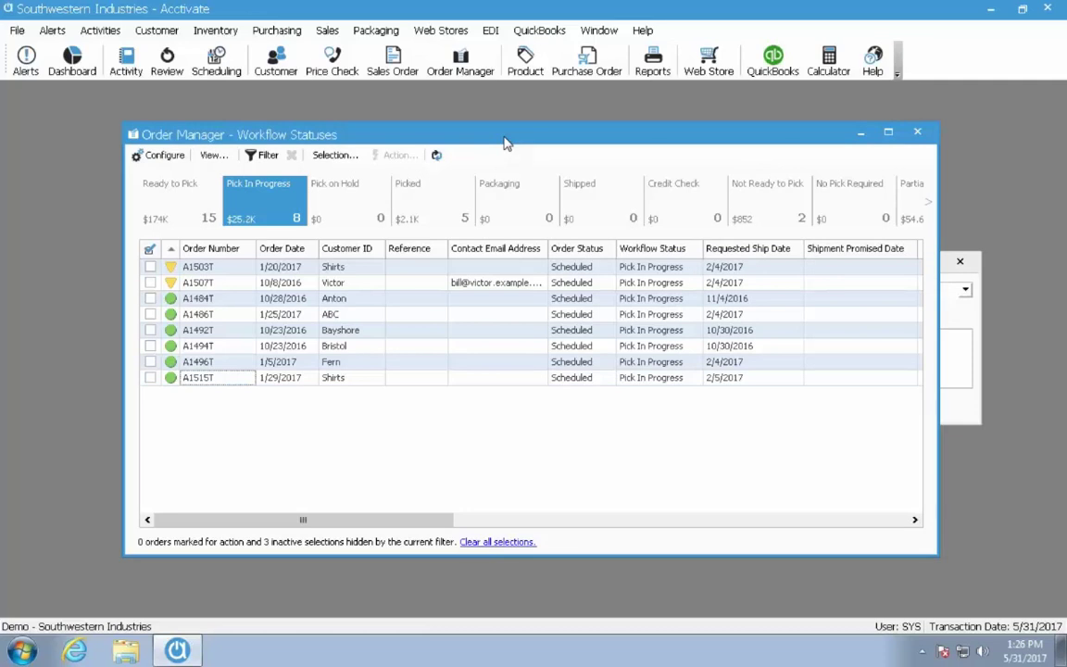
# Close the Change Order Workflow Status window, clear all order selections and show the Picked orders
pyautogui.click(441, 203)
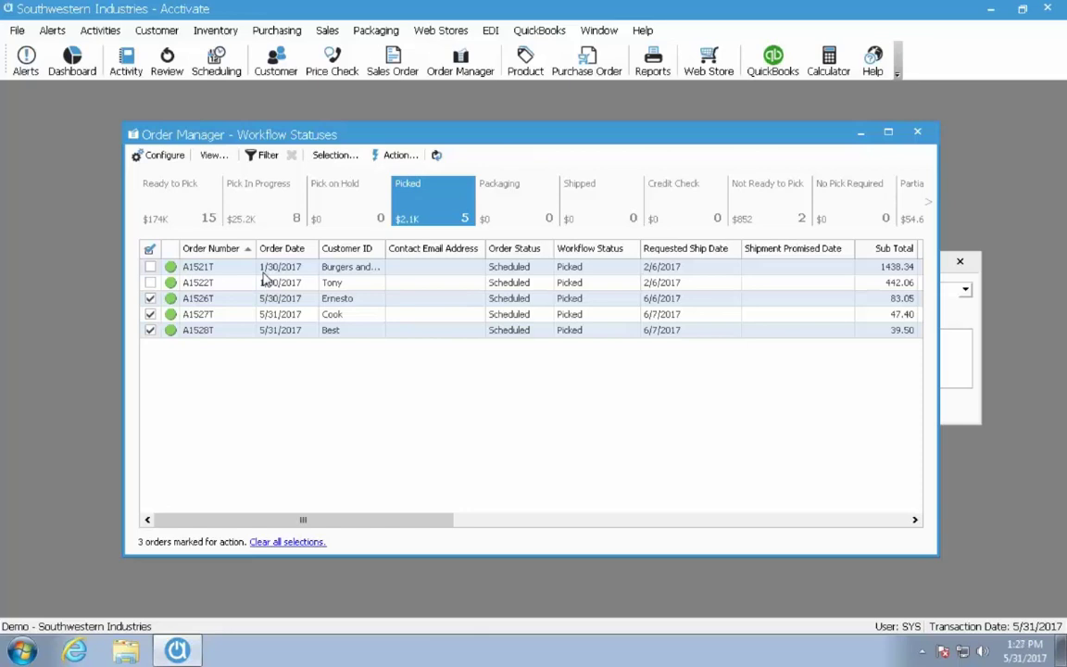
pyautogui.click(959, 303)
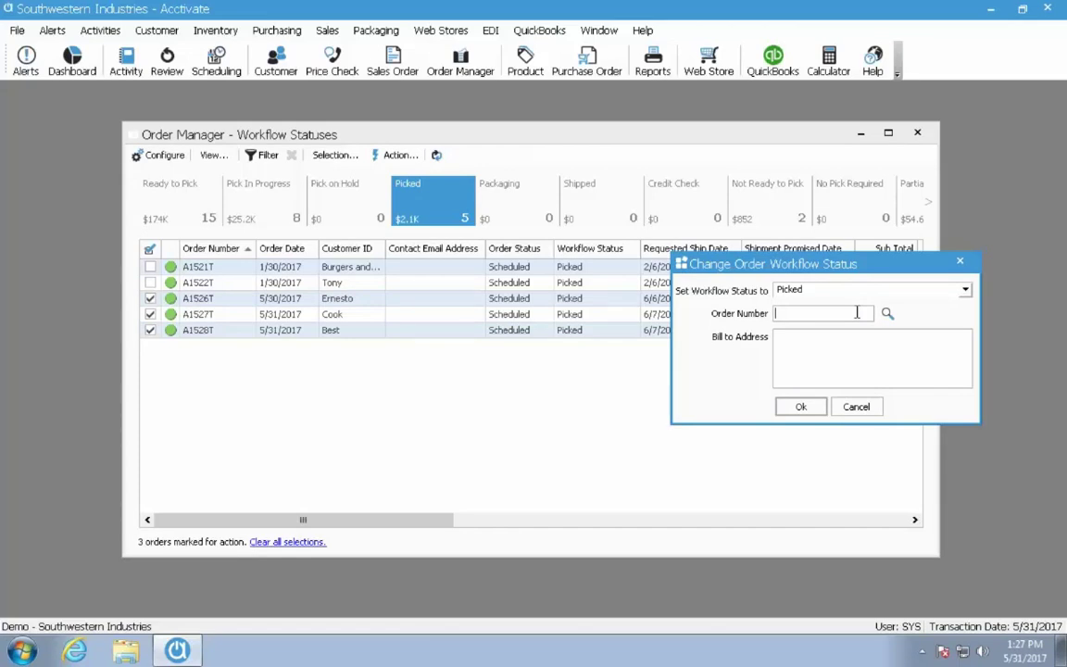
pyautogui.click(961, 265)
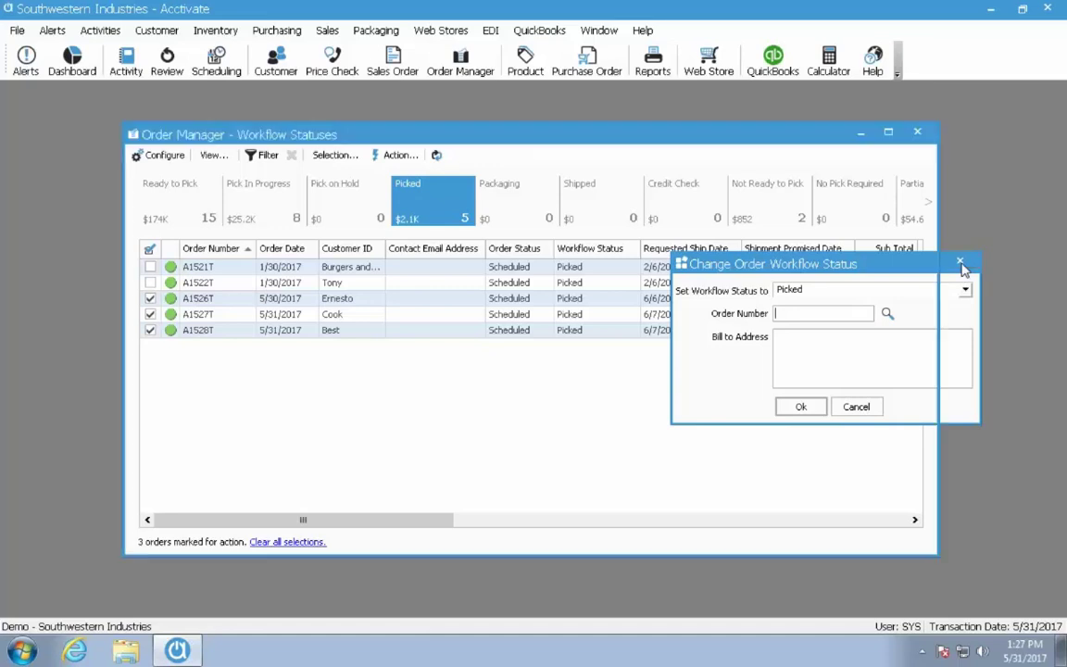
pyautogui.click(289, 542)
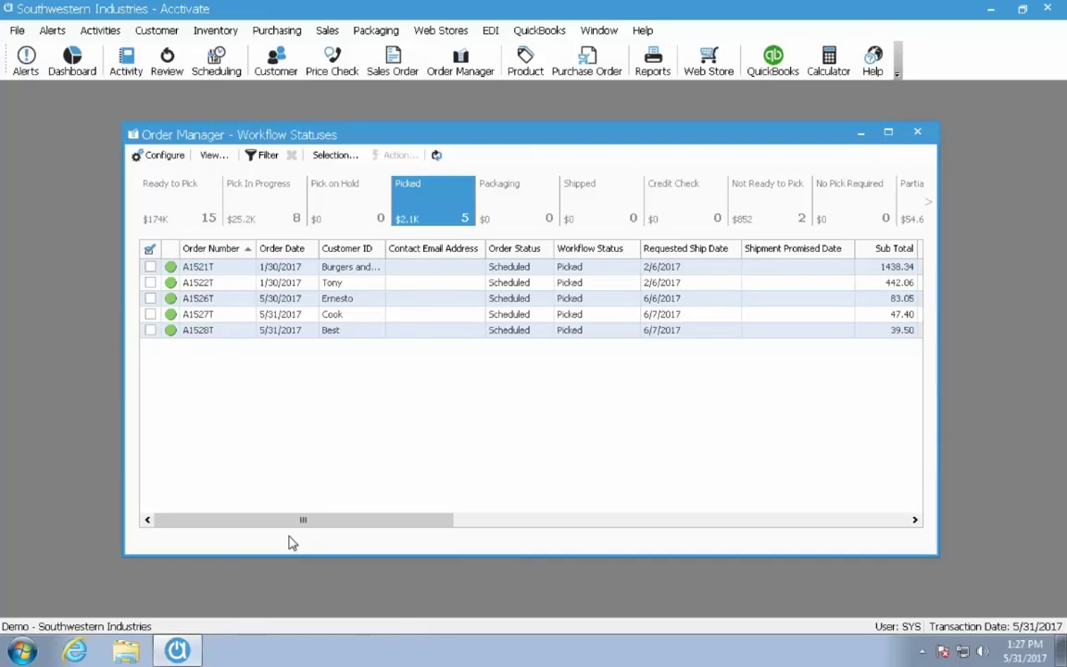
pyautogui.click(497, 215)
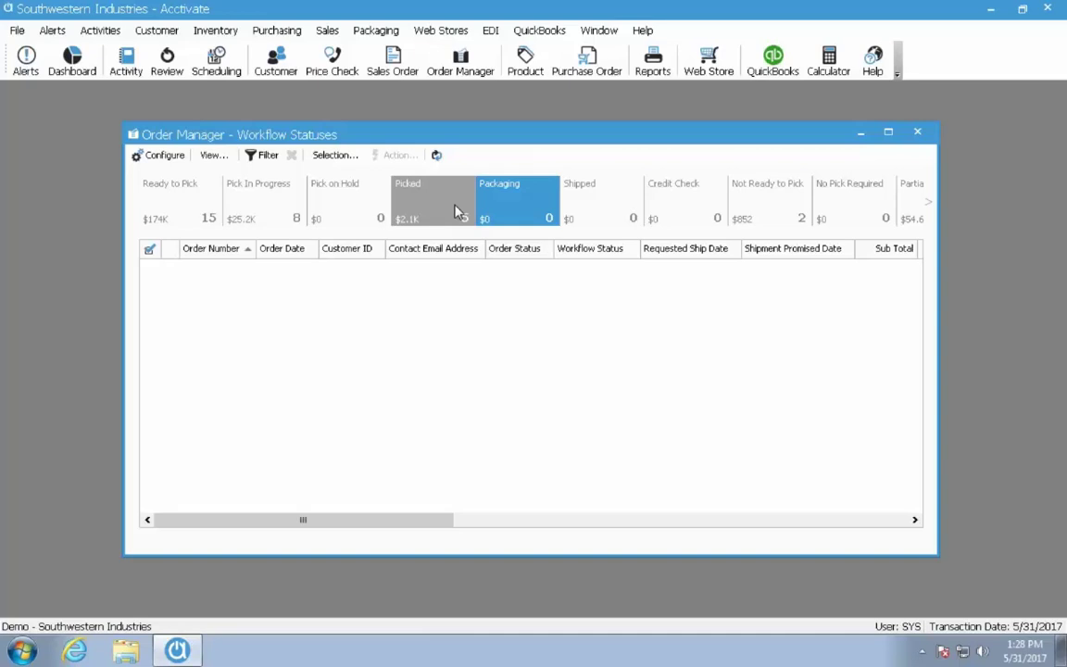
pyautogui.click(455, 211)
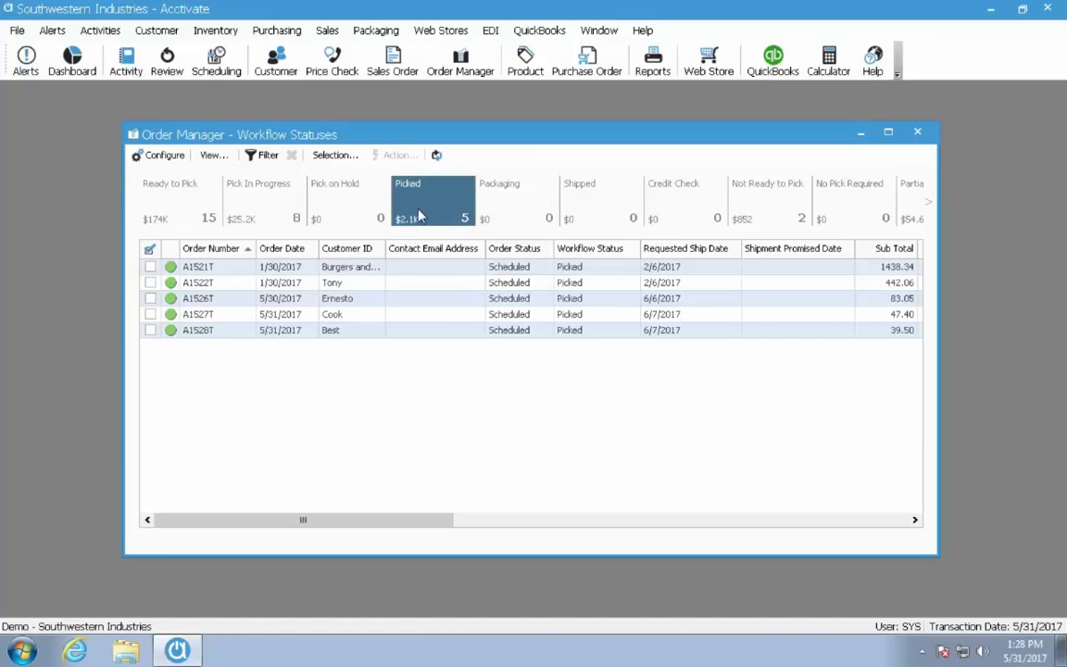
# Prepare the shipment for the third order in the Picked list, using its order number for both ends of the order number range
pyautogui.click(375, 29)
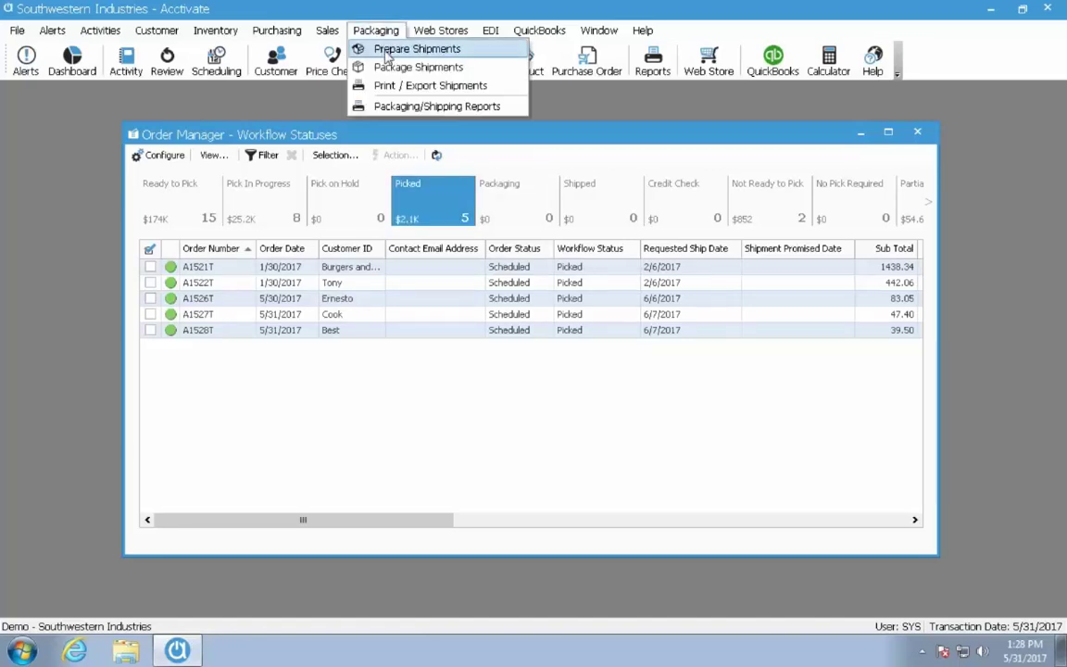
pyautogui.click(386, 51)
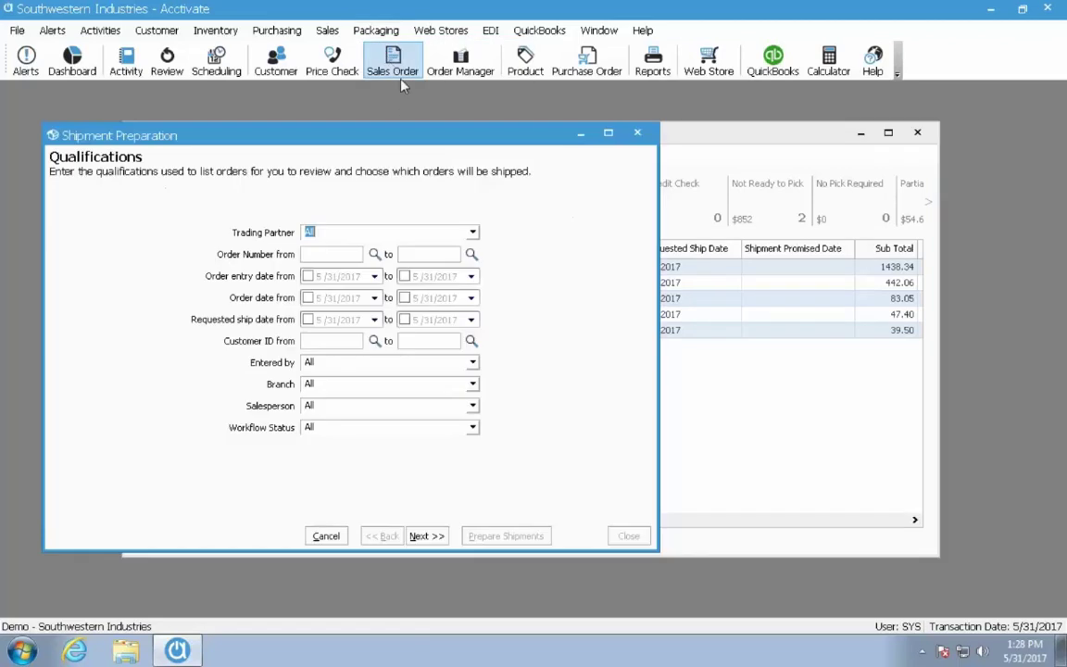
pyautogui.moveTo(400, 141); pyautogui.dragTo(676, 174)
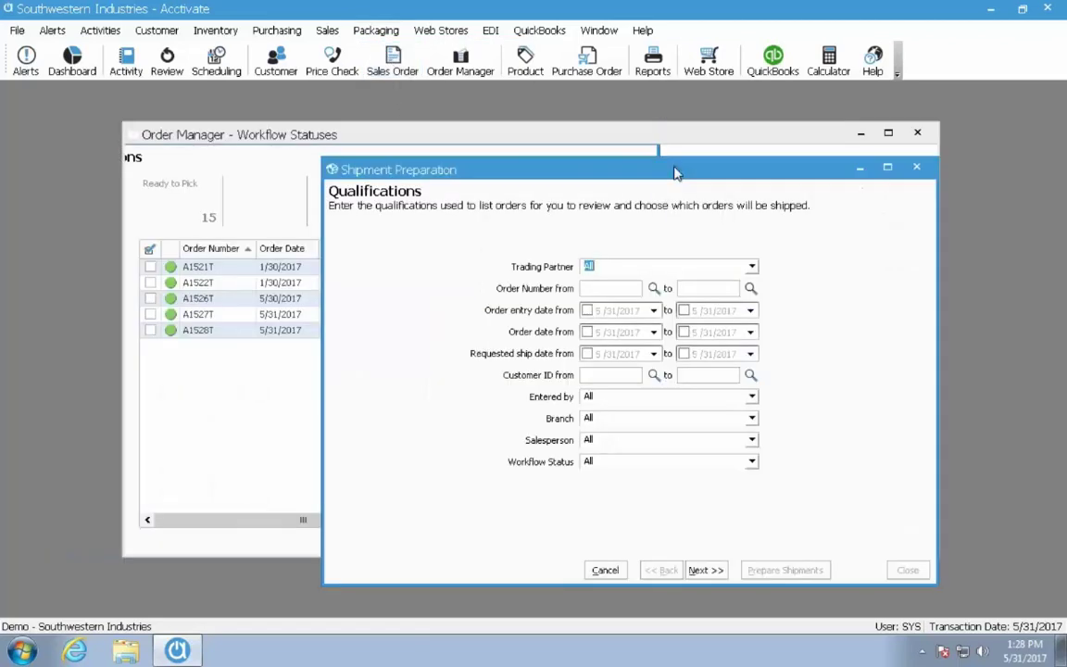
pyautogui.click(618, 287)
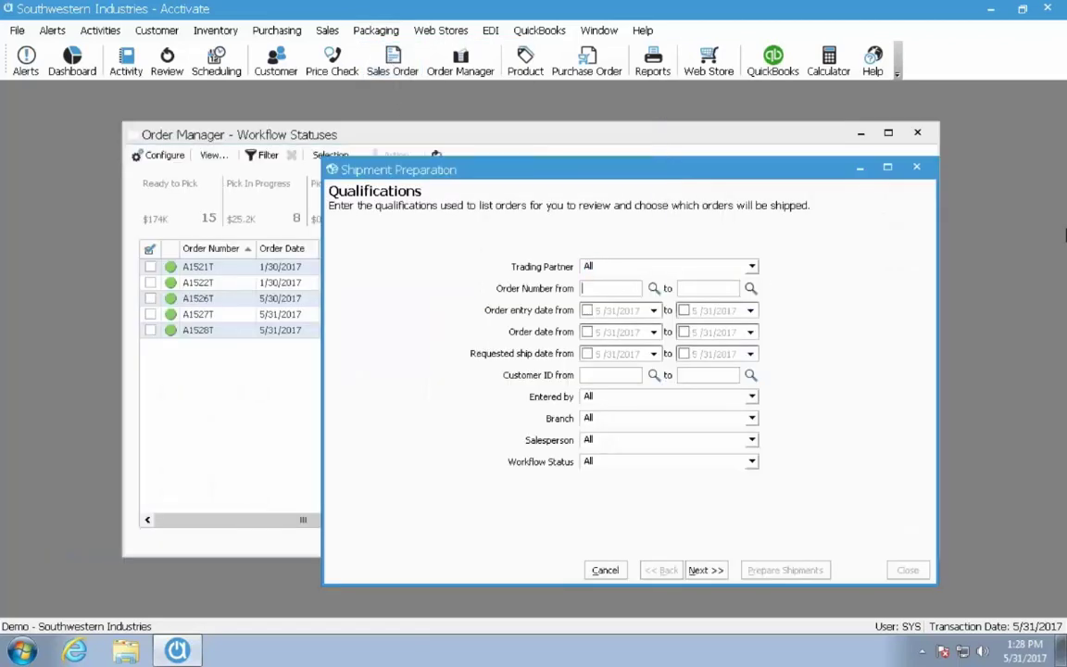
pyautogui.write('A1526T')
pyautogui.click(697, 290)
pyautogui.write('A1526T')
pyautogui.click(704, 569)
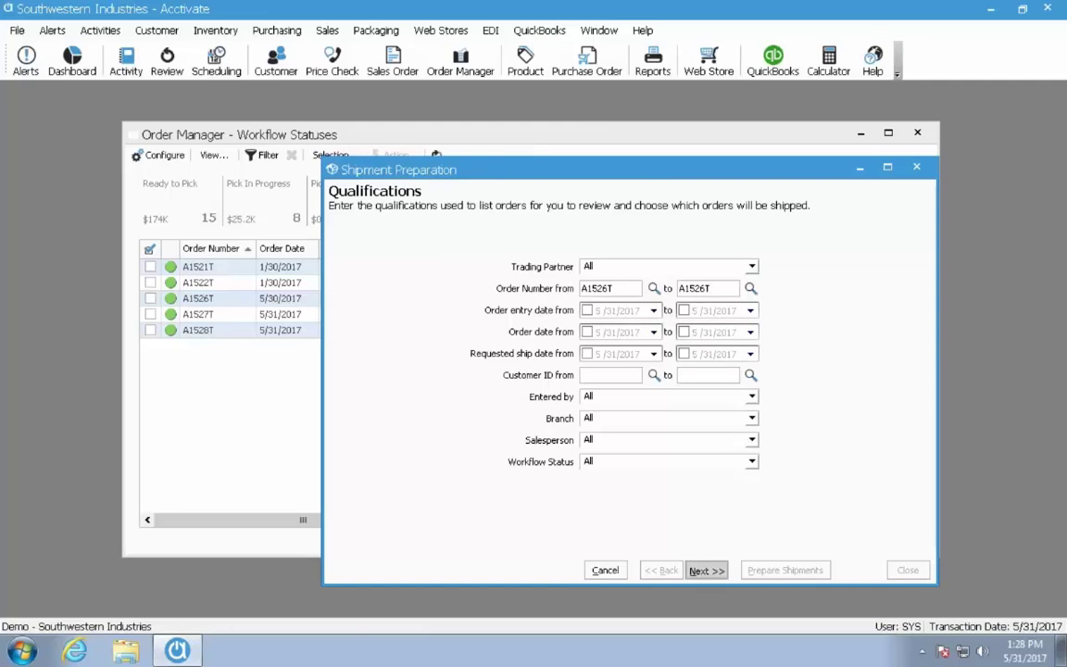
pyautogui.click(715, 572)
pyautogui.click(762, 570)
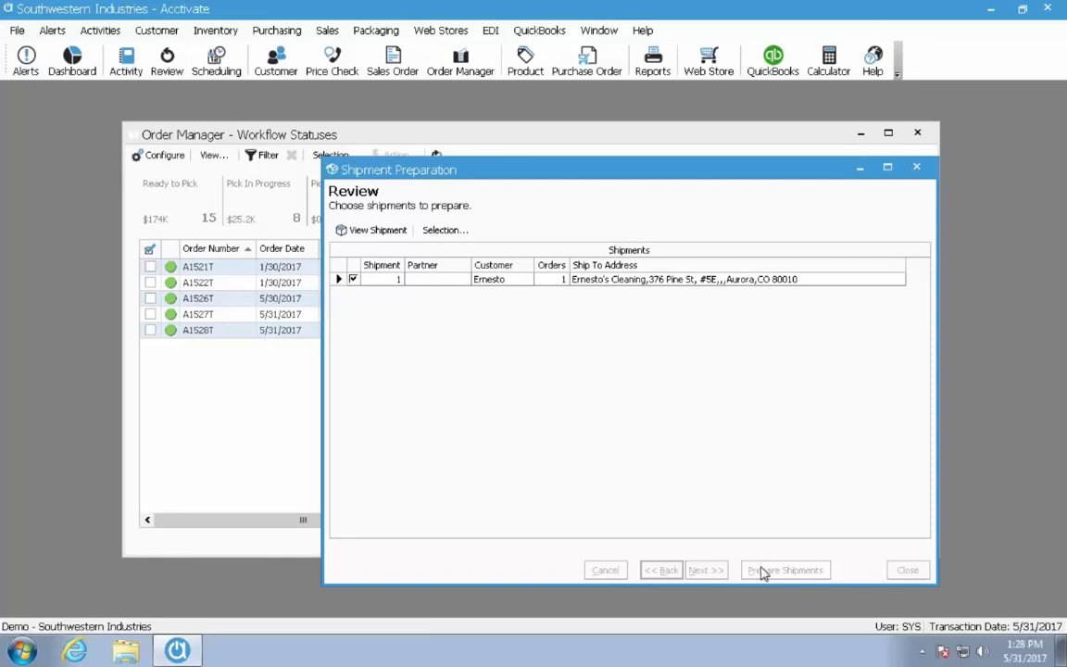
# Close Shipment Preparation, show the Packaging orders and move the Order Manager window aside
pyautogui.click(908, 570)
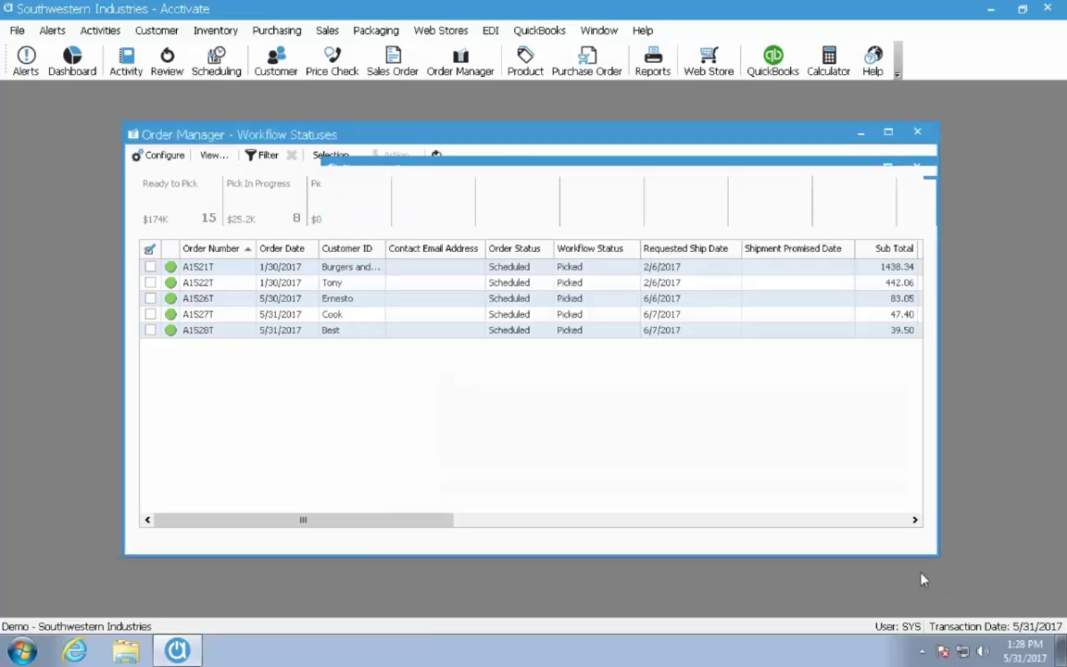
pyautogui.click(520, 220)
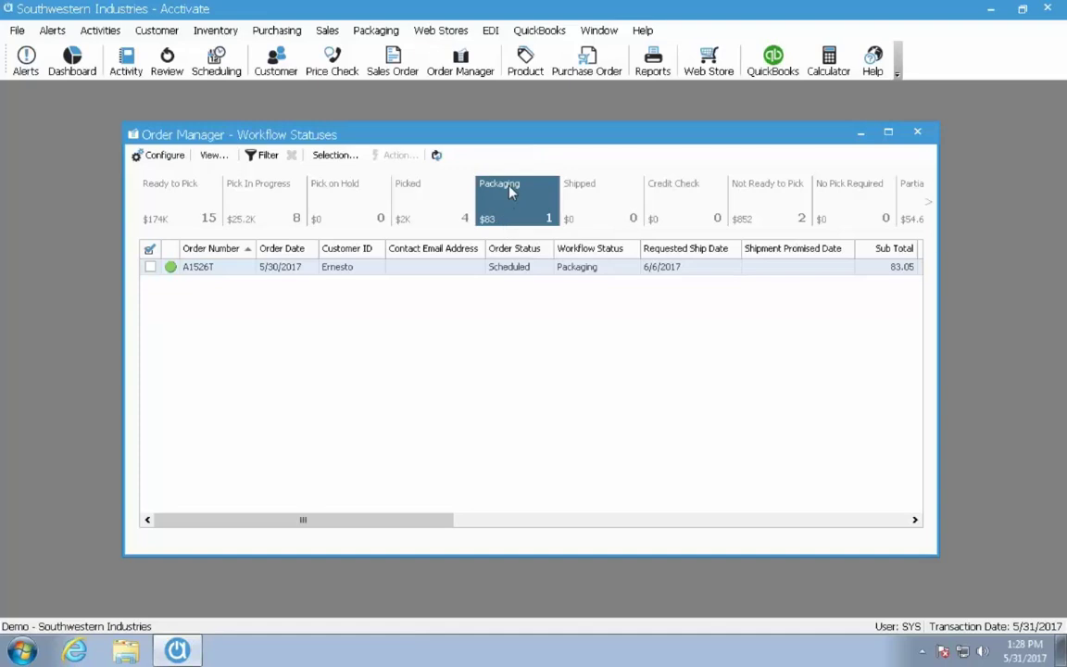
pyautogui.moveTo(470, 142); pyautogui.dragTo(398, 137)
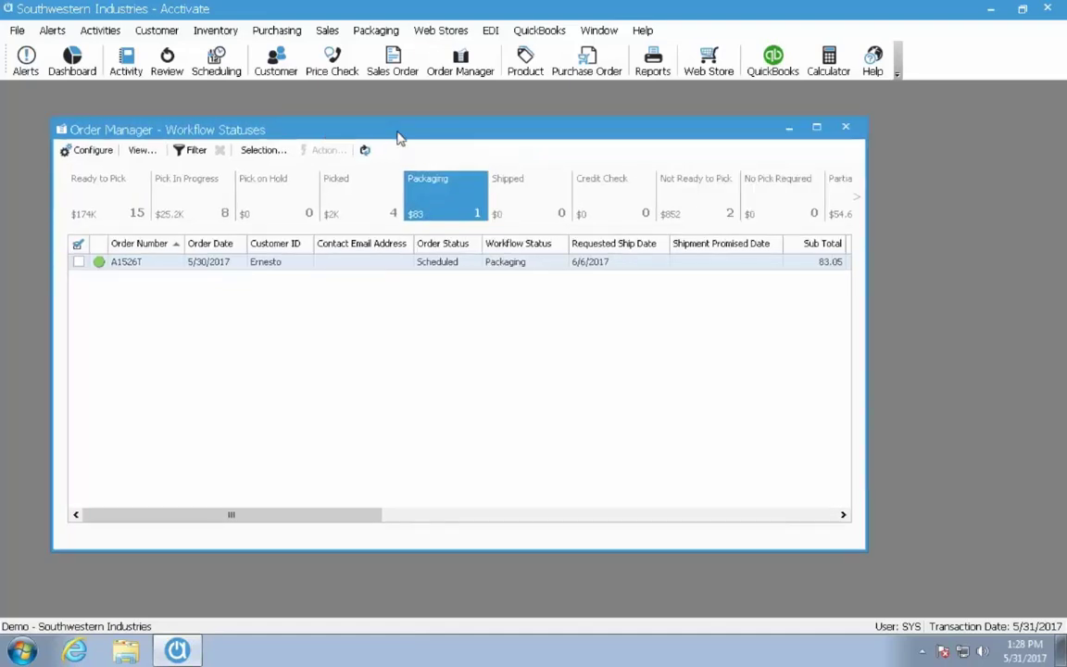
# Open Shipment Packaging, move its window clear of the order list and load the open shipment
pyautogui.click(387, 34)
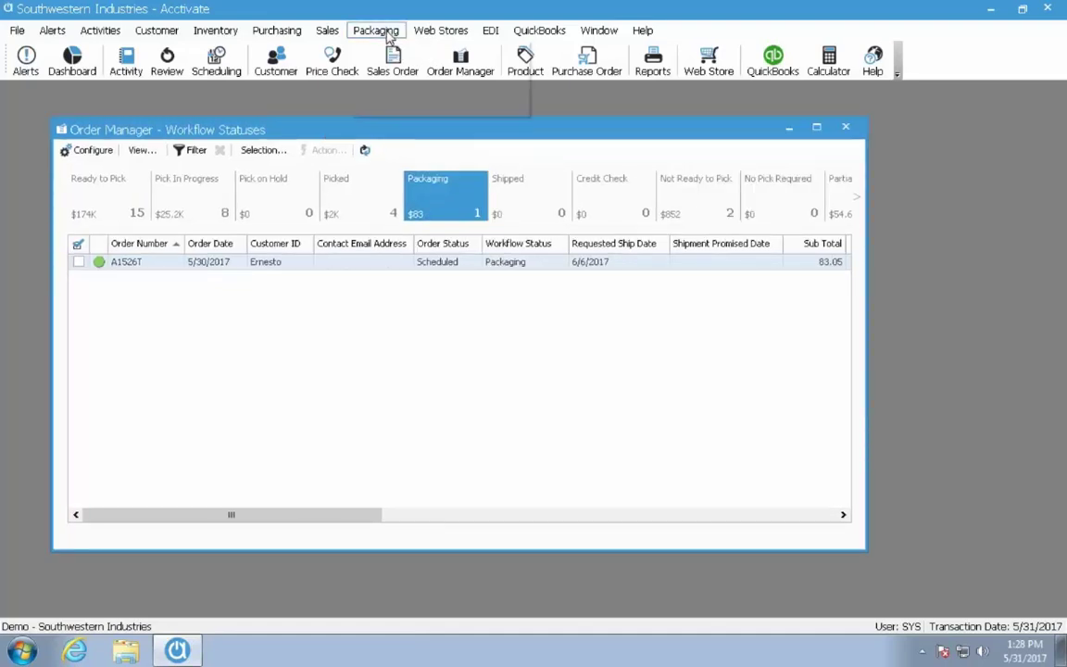
pyautogui.click(397, 65)
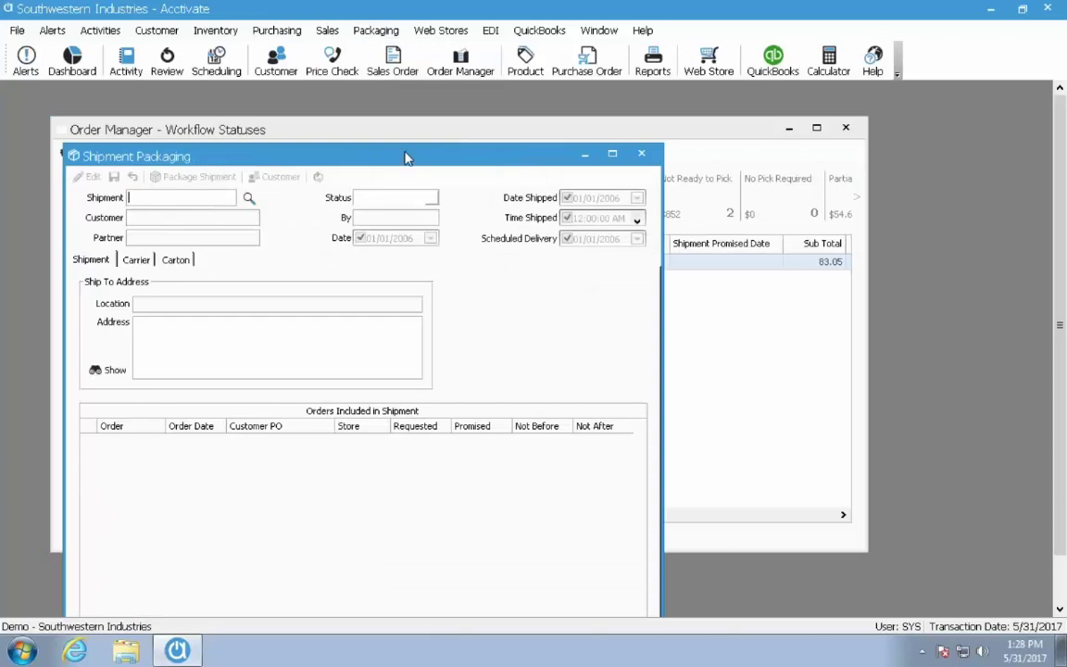
pyautogui.moveTo(404, 157); pyautogui.dragTo(653, 126)
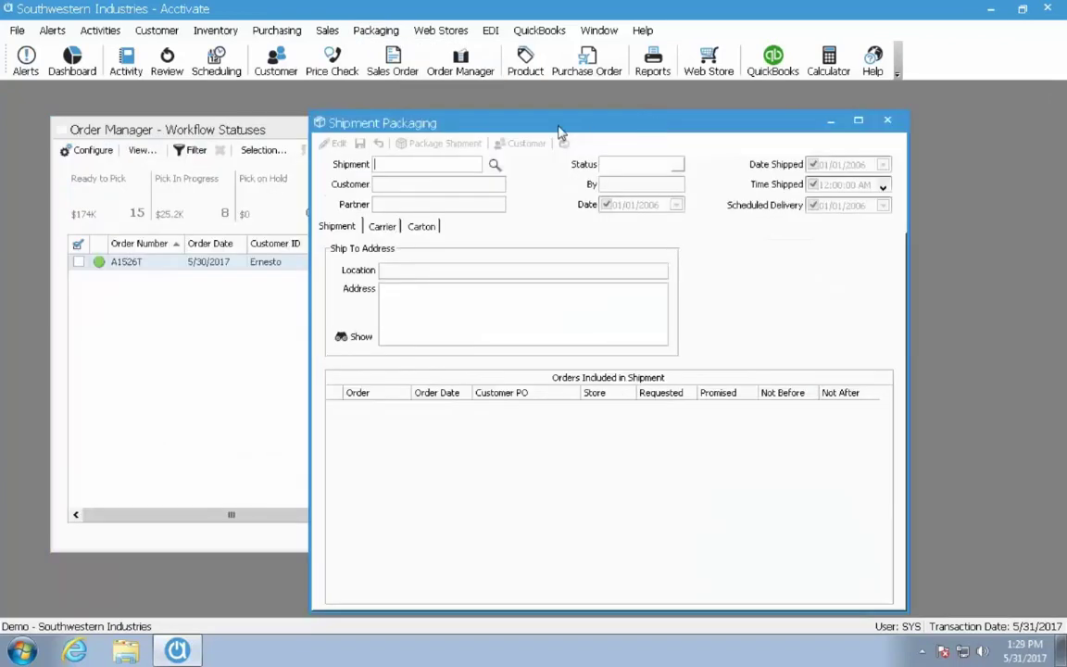
pyautogui.click(495, 165)
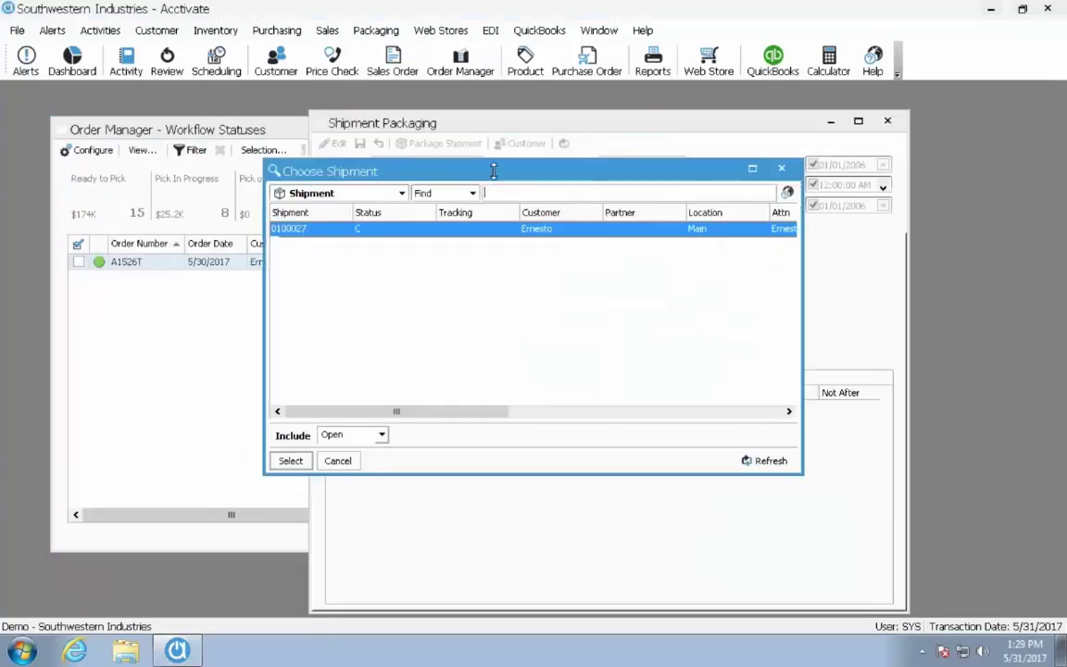
pyautogui.doubleClick(424, 230)
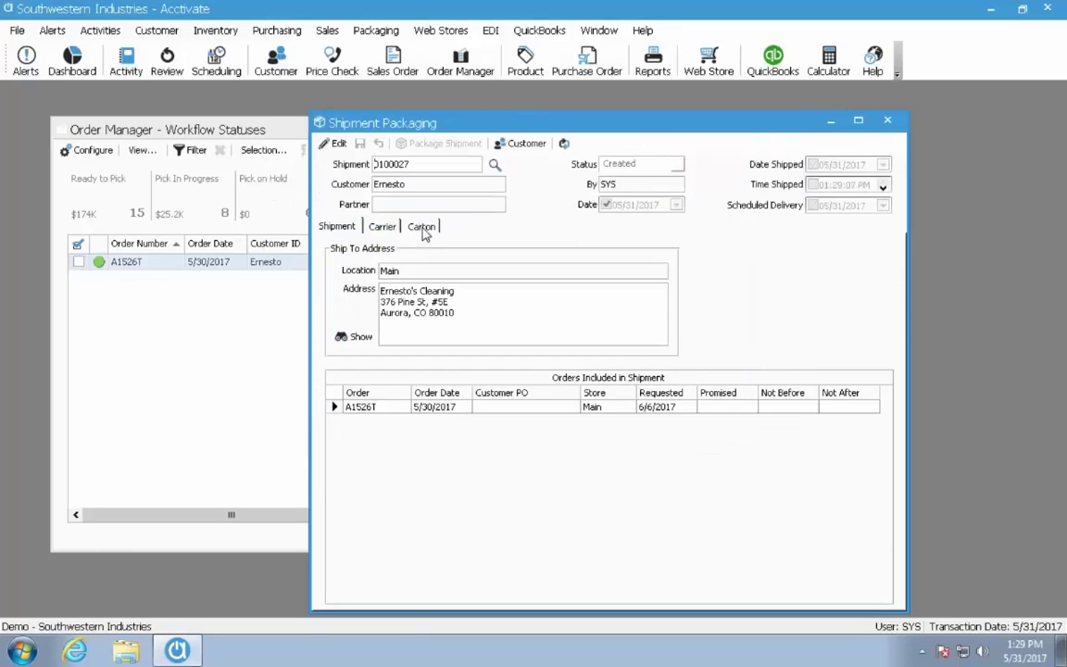
# Package the shipment by product packaging unit with additional units in one carton, and display its cartons
pyautogui.click(333, 143)
pyautogui.click(439, 144)
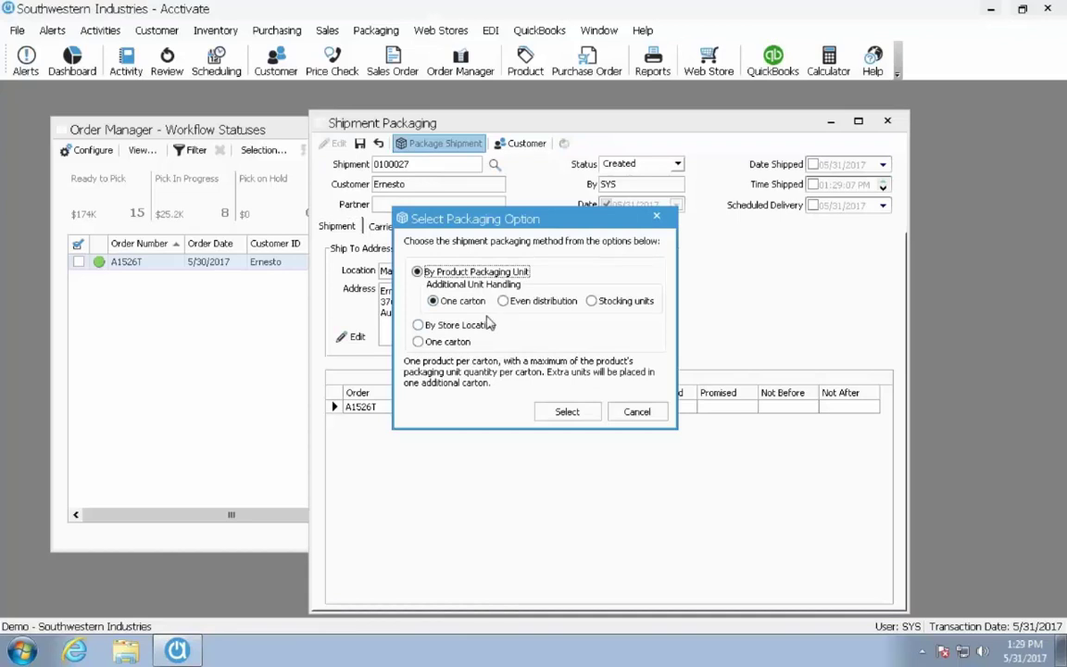
pyautogui.click(567, 411)
pyautogui.click(429, 228)
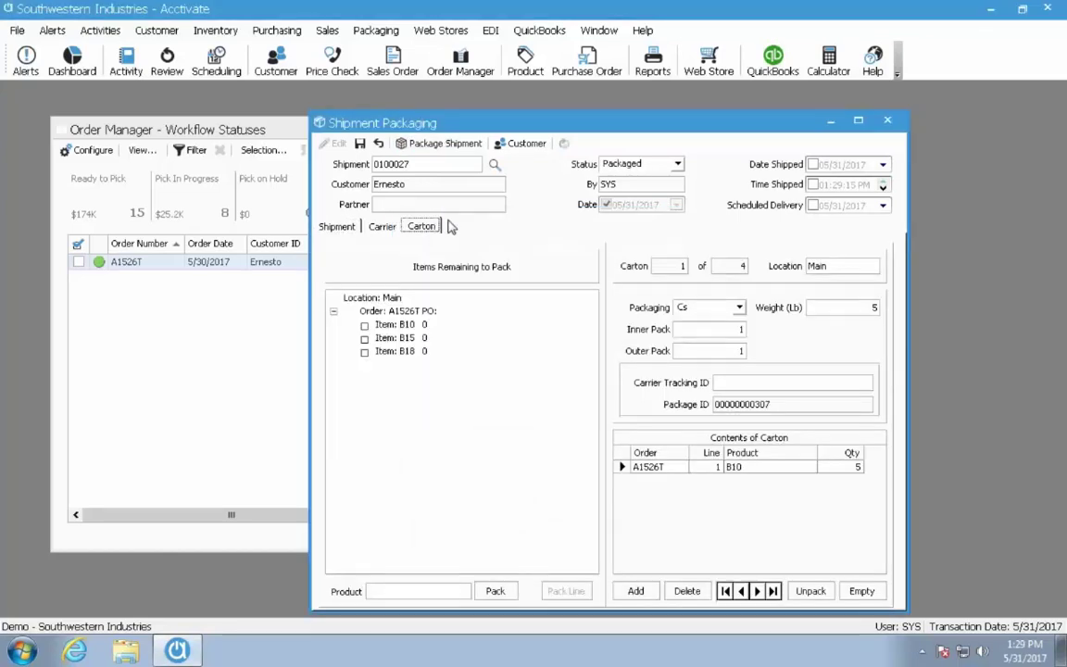
# Enable the shipment's date shipped, time shipped and scheduled delivery, set its status to Shipped and save it
pyautogui.click(812, 164)
pyautogui.click(812, 184)
pyautogui.click(812, 204)
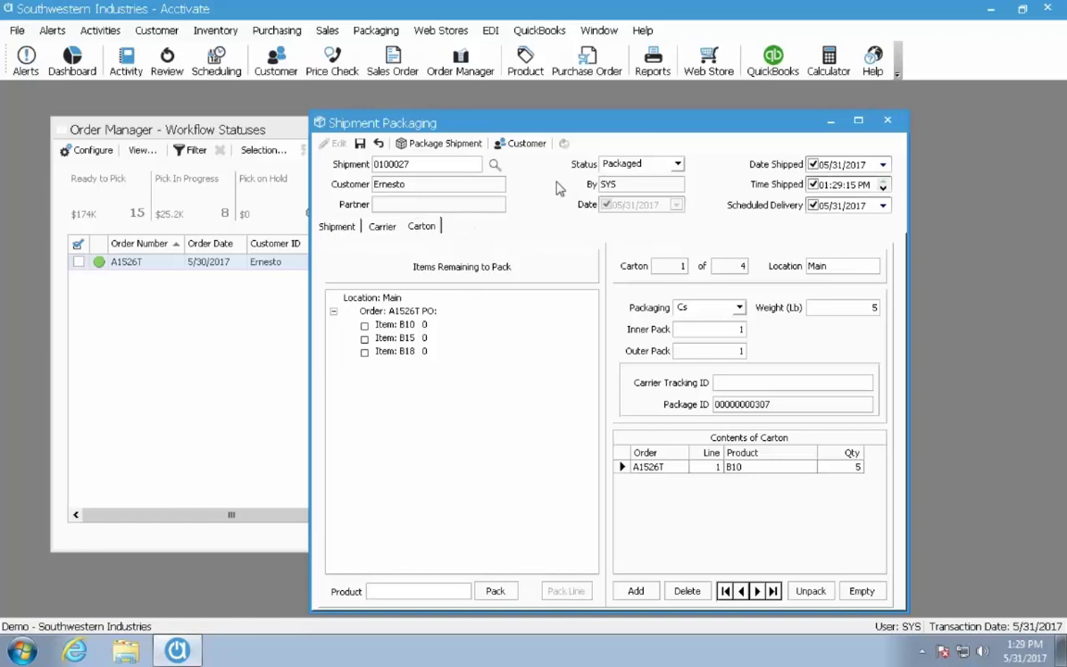
pyautogui.click(619, 163)
pyautogui.click(656, 194)
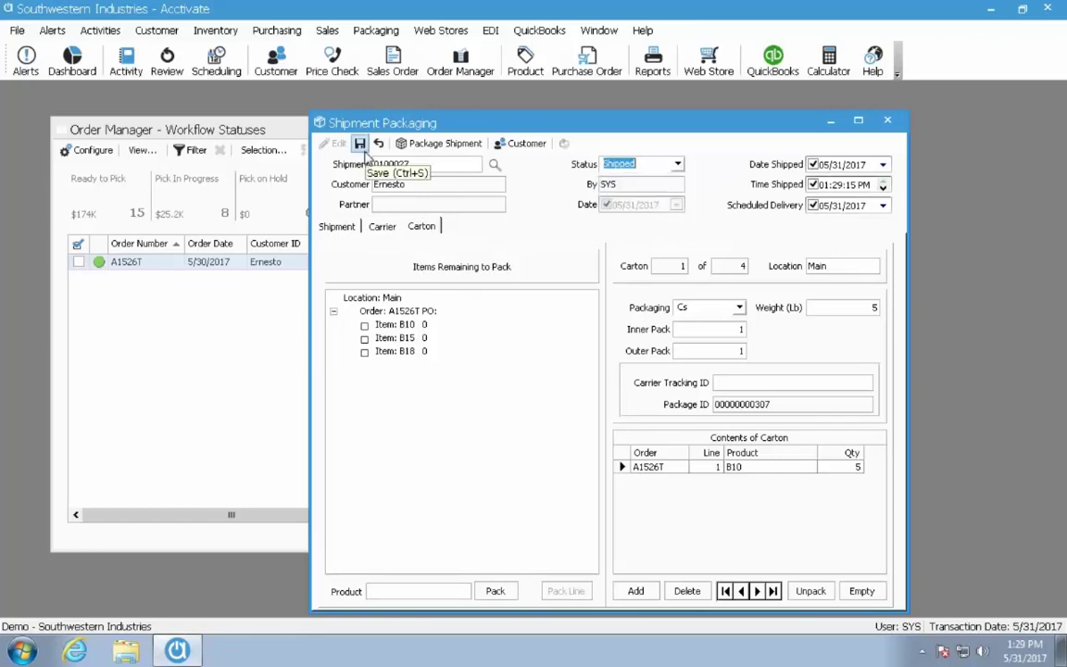
pyautogui.click(361, 148)
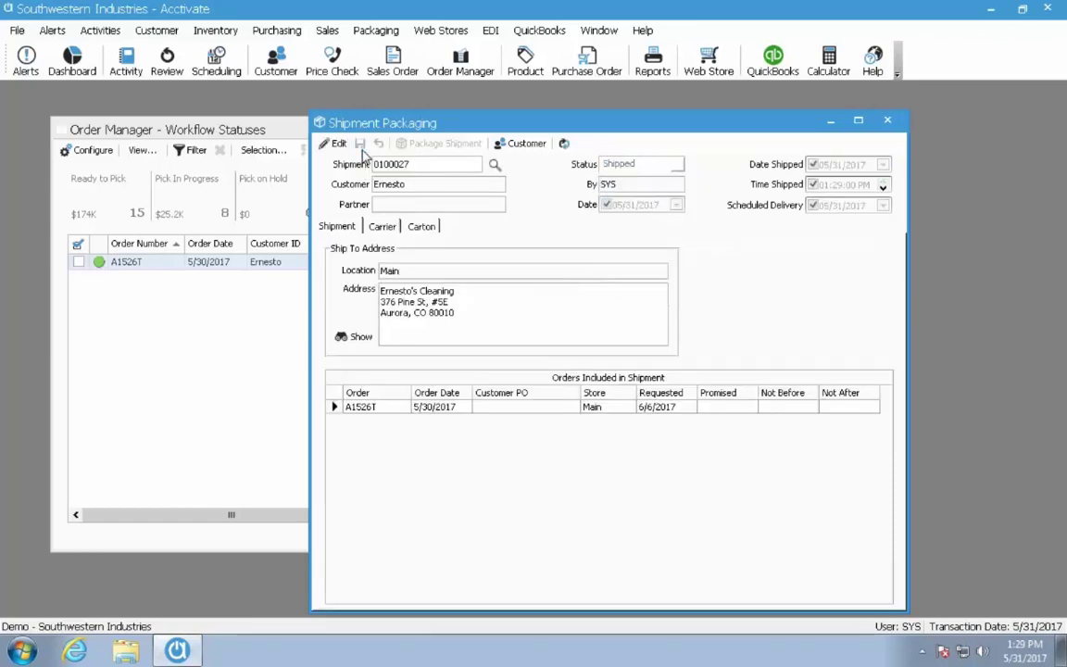
# Return to the Order Manager, show the Shipped orders and close the Shipment Packaging window
pyautogui.click(282, 131)
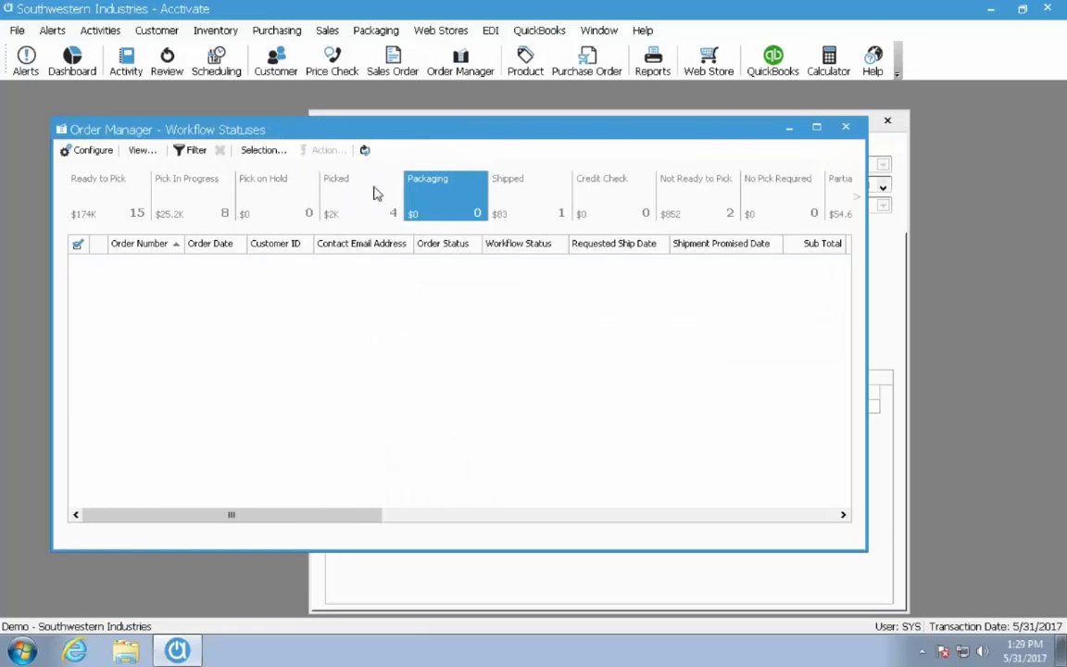
pyautogui.click(509, 213)
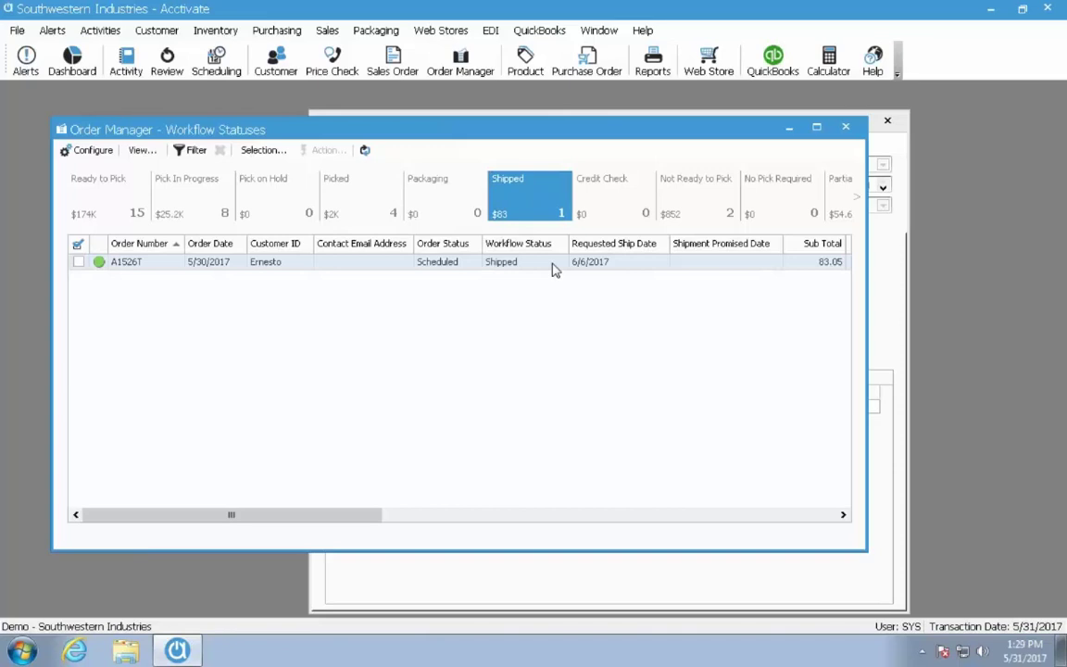
pyautogui.click(900, 127)
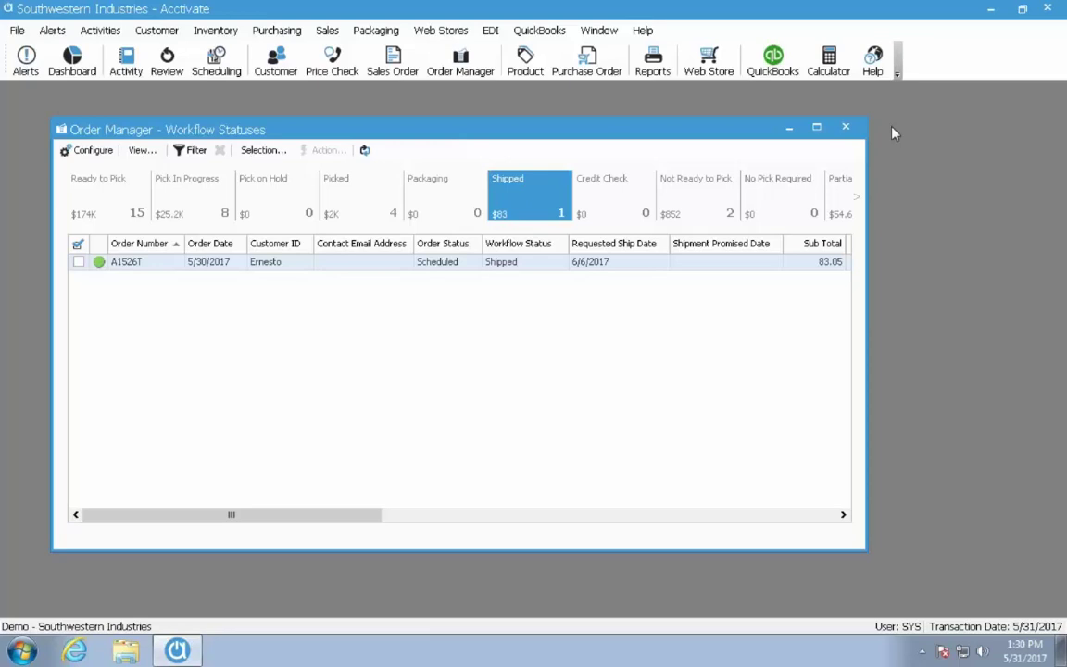
# Open the sales order in the Shipped list to check its status and workflow fields, and close it
pyautogui.click(293, 268)
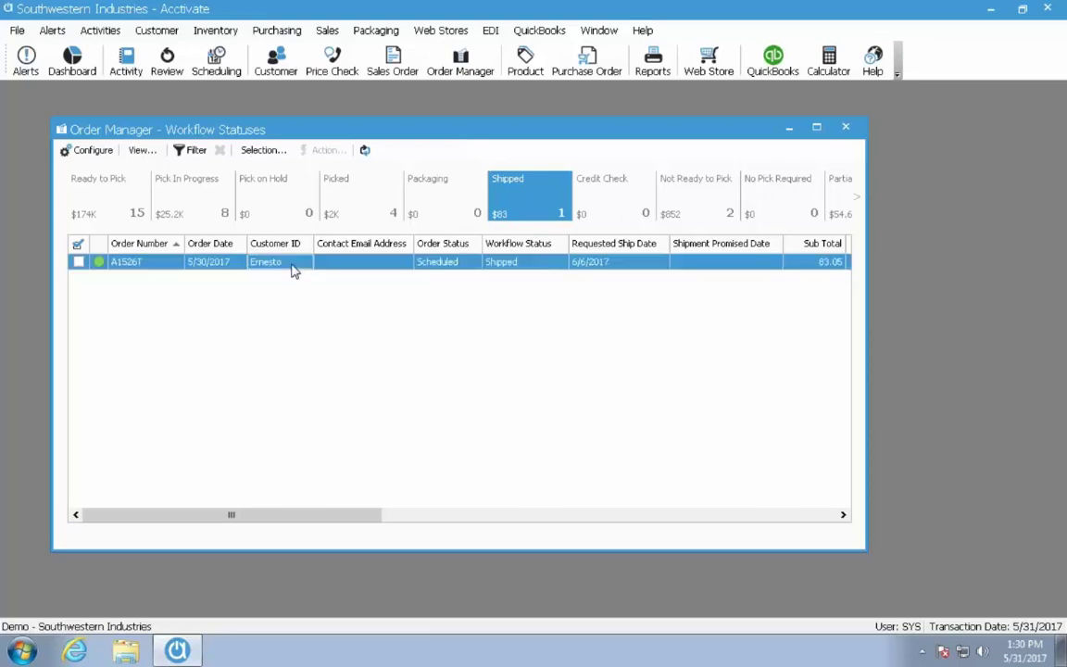
pyautogui.doubleClick(292, 267)
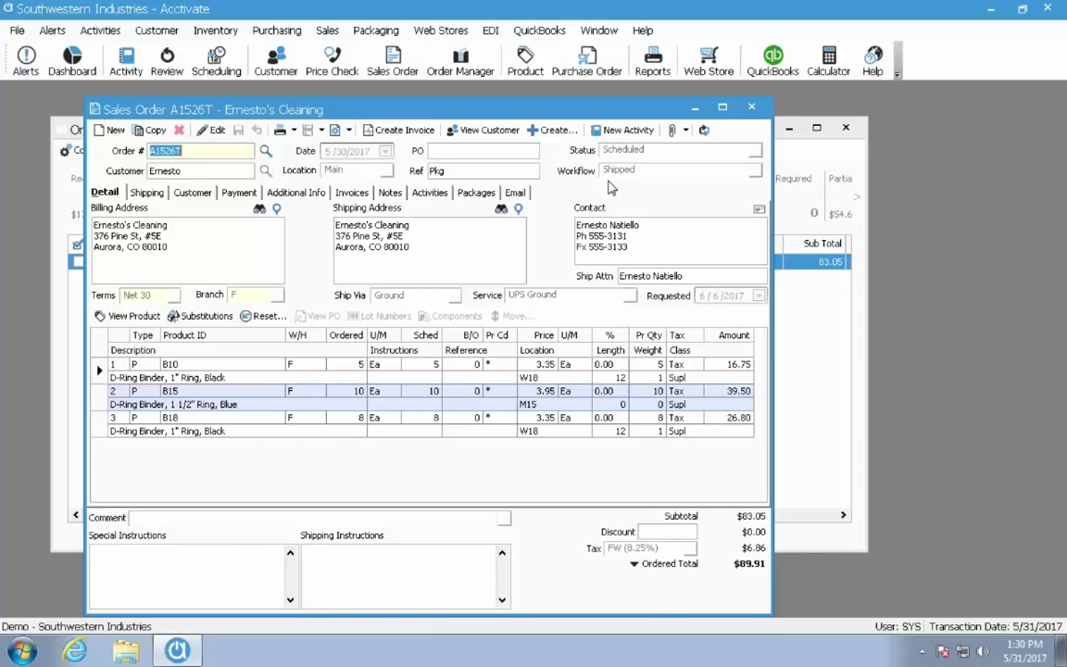
pyautogui.click(751, 107)
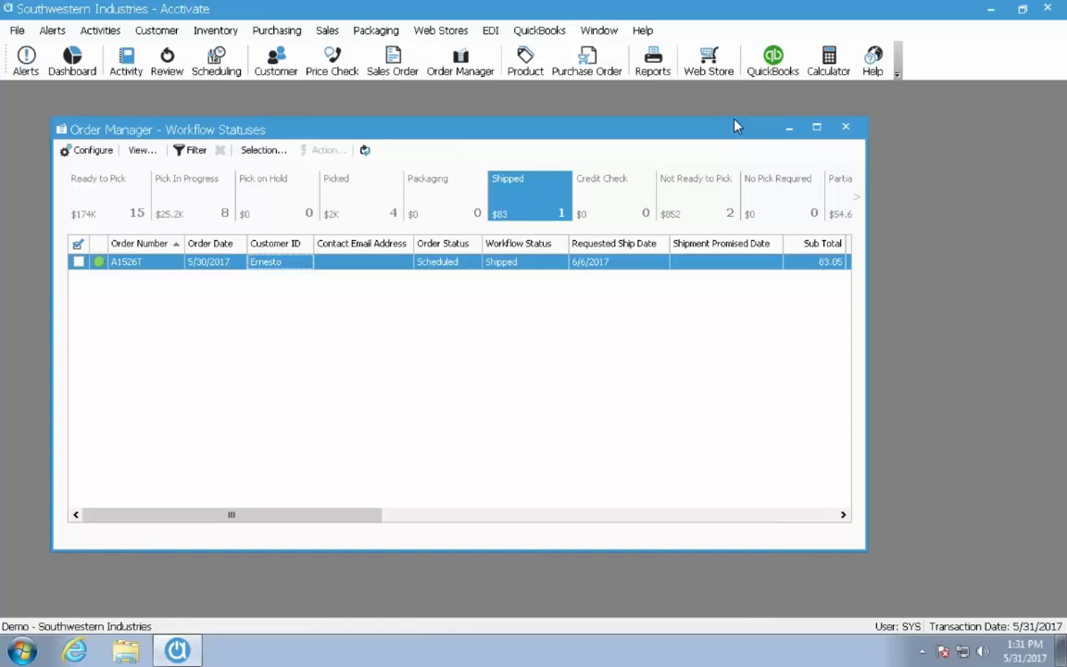
# Change the 3PL order in the Not Ready to Pick list to Ready to Pick and unmark it in its new list
pyautogui.click(709, 193)
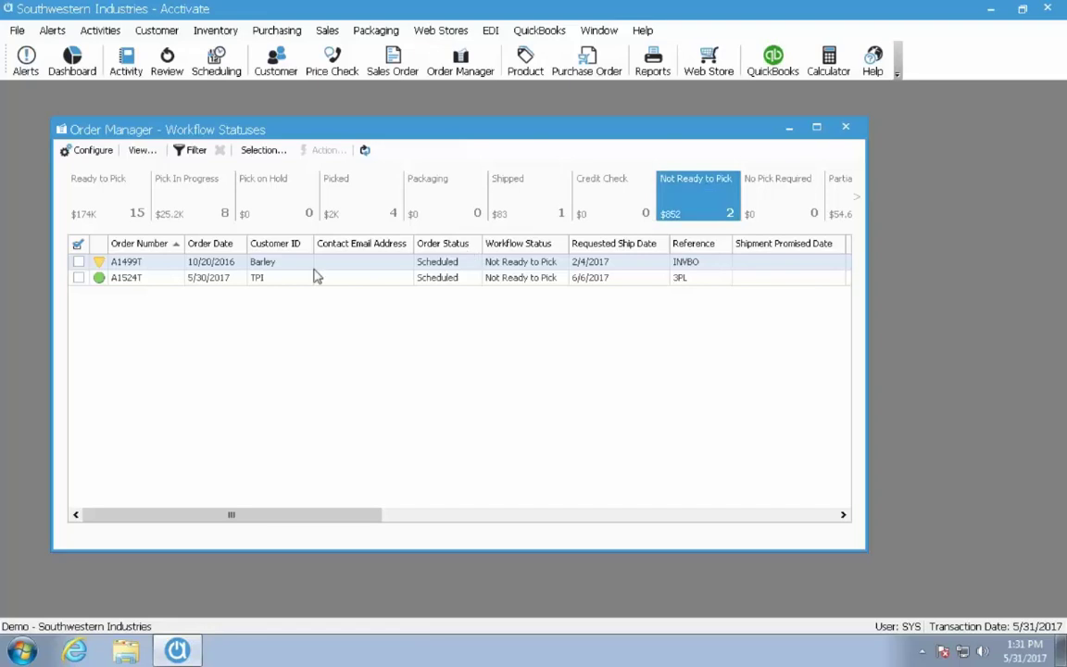
pyautogui.click(78, 276)
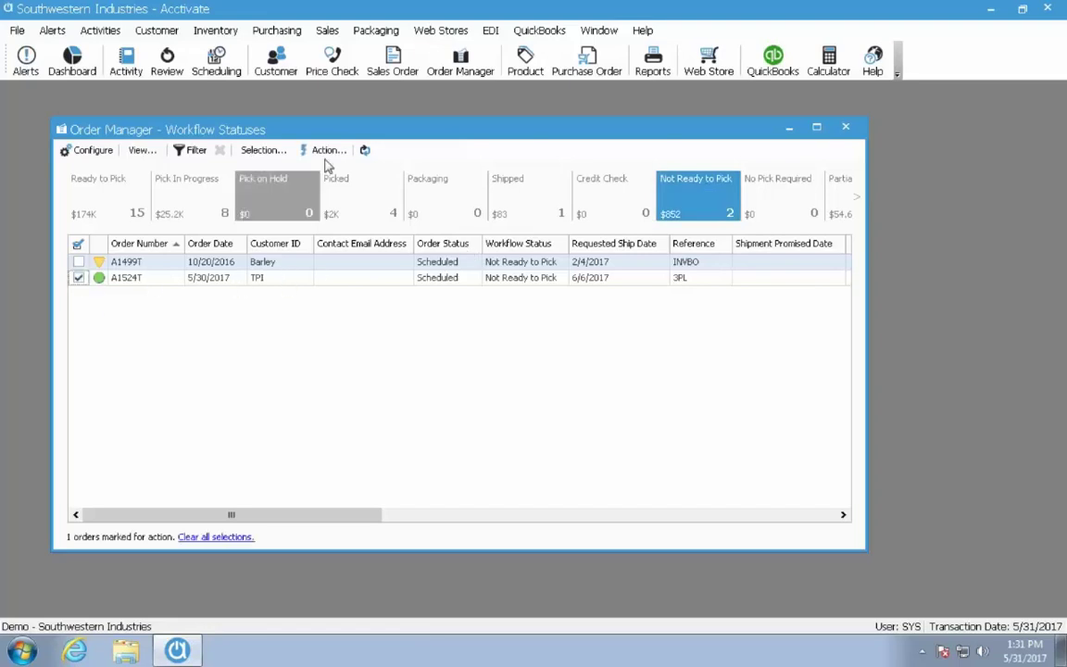
pyautogui.click(327, 151)
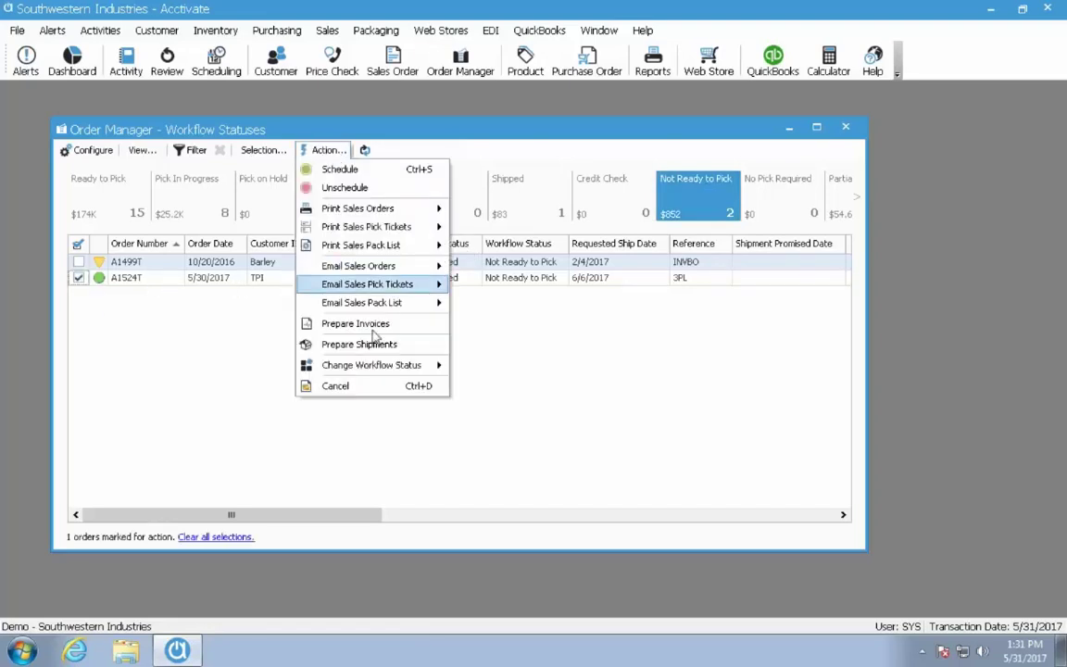
pyautogui.moveTo(375, 370)
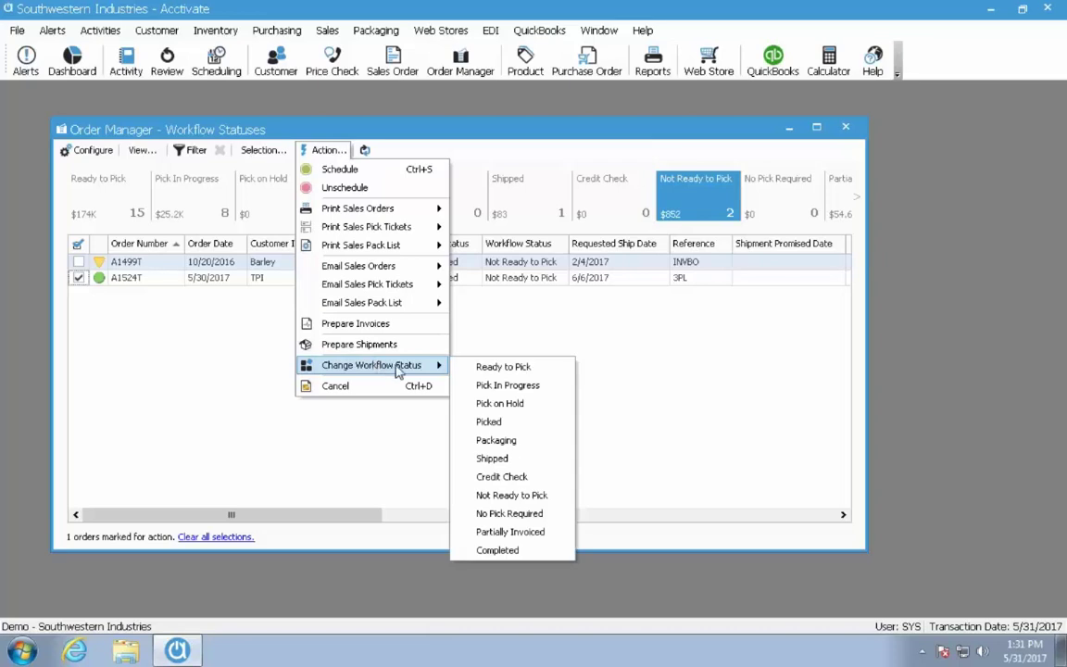
pyautogui.click(480, 369)
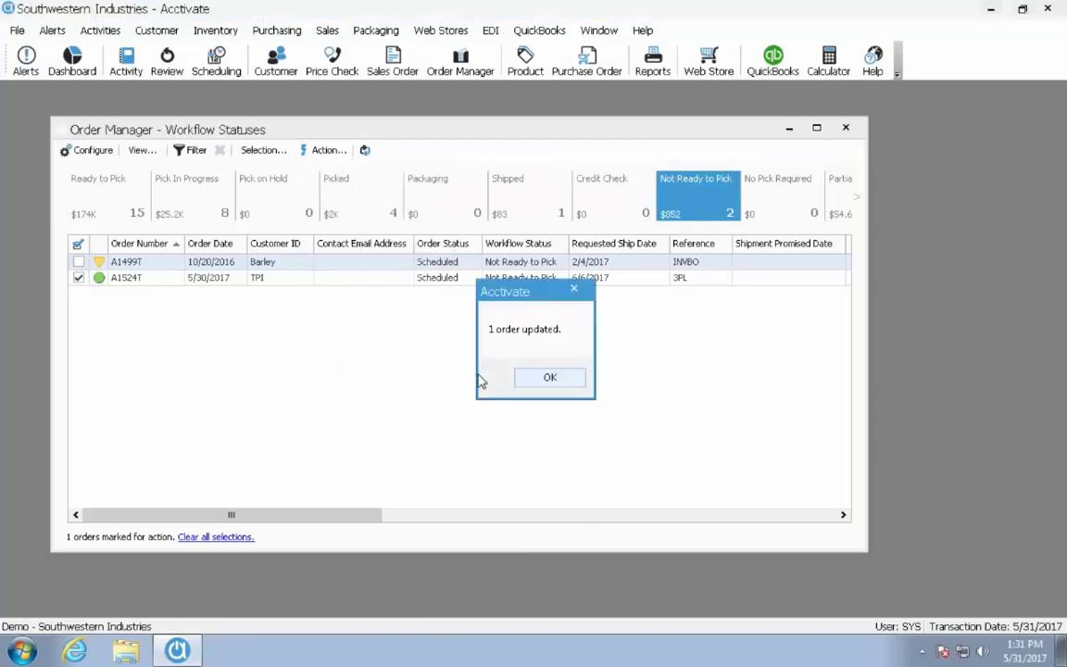
pyautogui.click(532, 377)
pyautogui.click(117, 195)
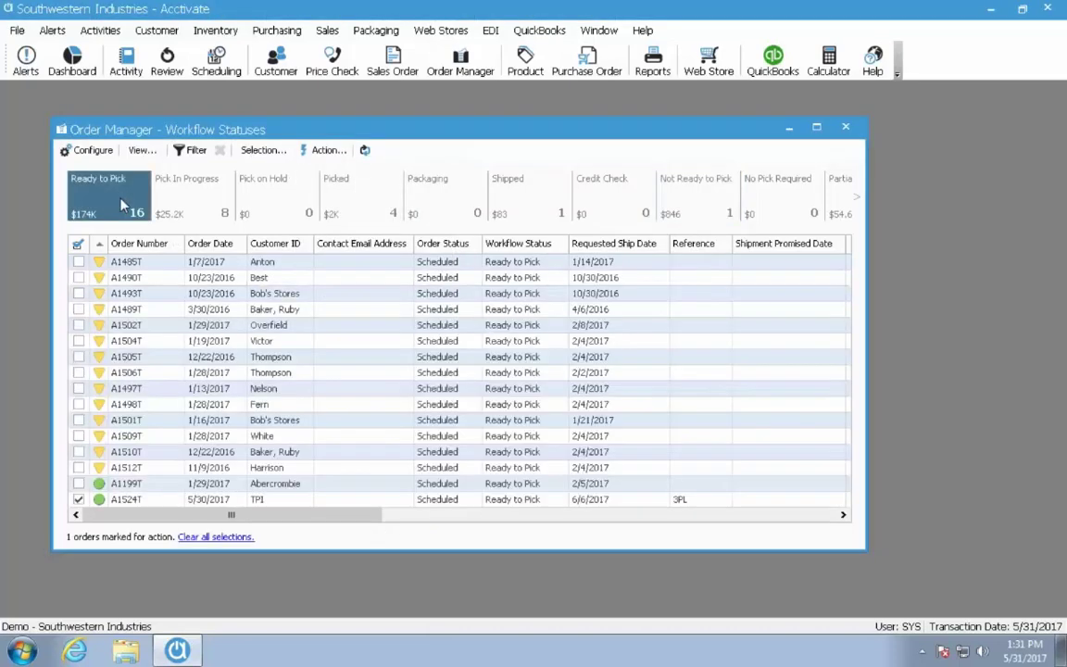
pyautogui.click(79, 499)
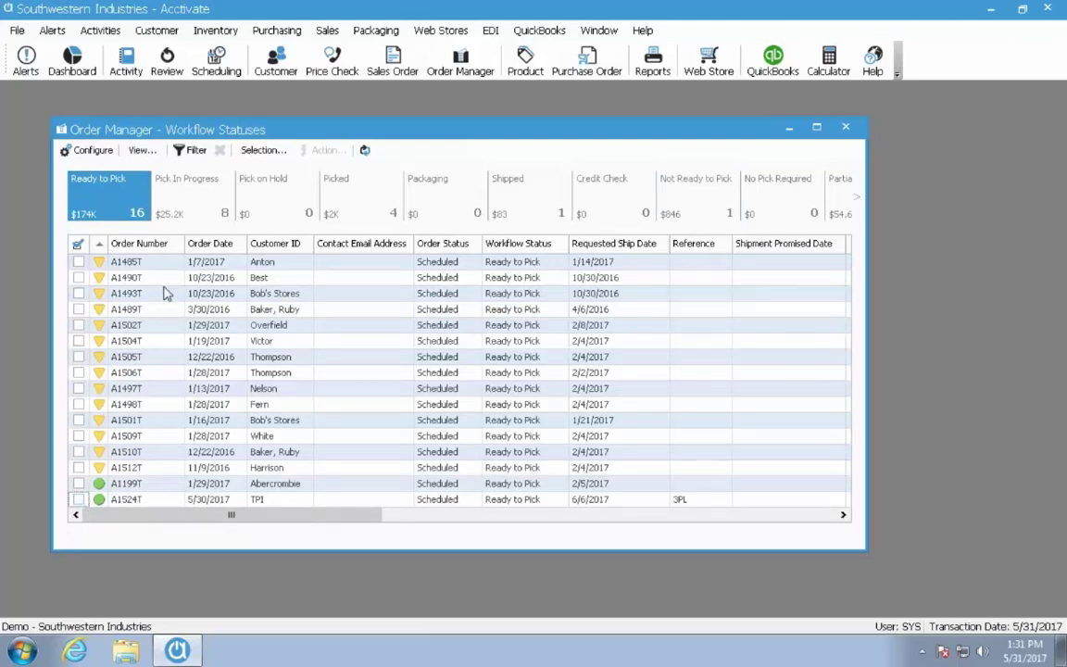
# Process only the 3PL Warehouse Order through EDI, excluding Warehouse Shipment, and highlight that order in the Pick In Progress list
pyautogui.click(492, 31)
pyautogui.click(500, 48)
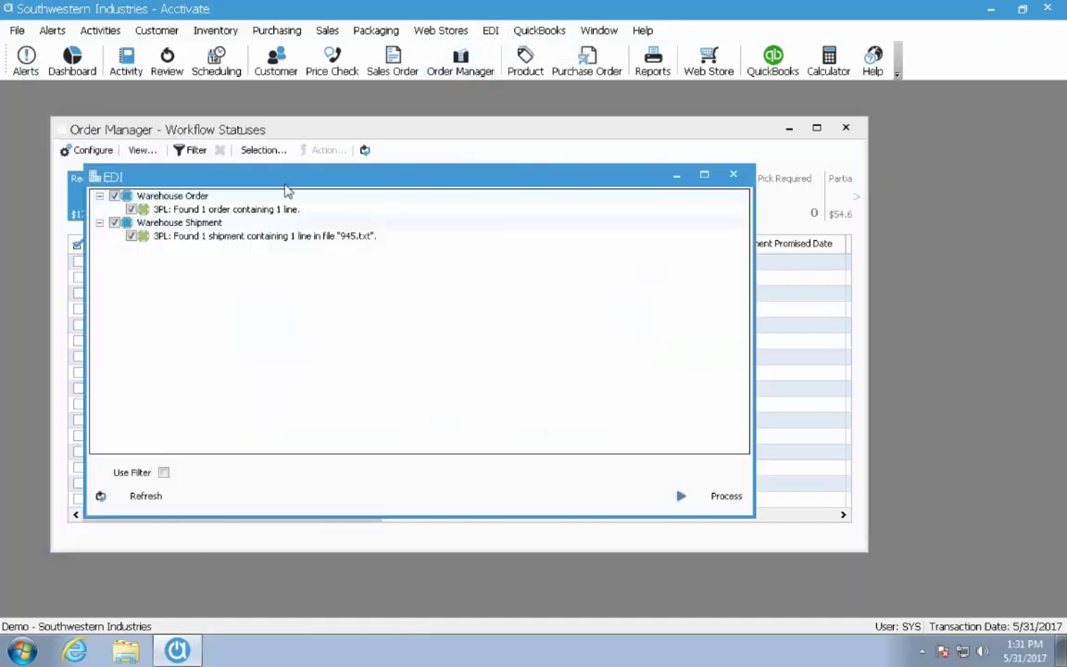
pyautogui.moveTo(293, 181); pyautogui.dragTo(393, 183)
pyautogui.click(214, 219)
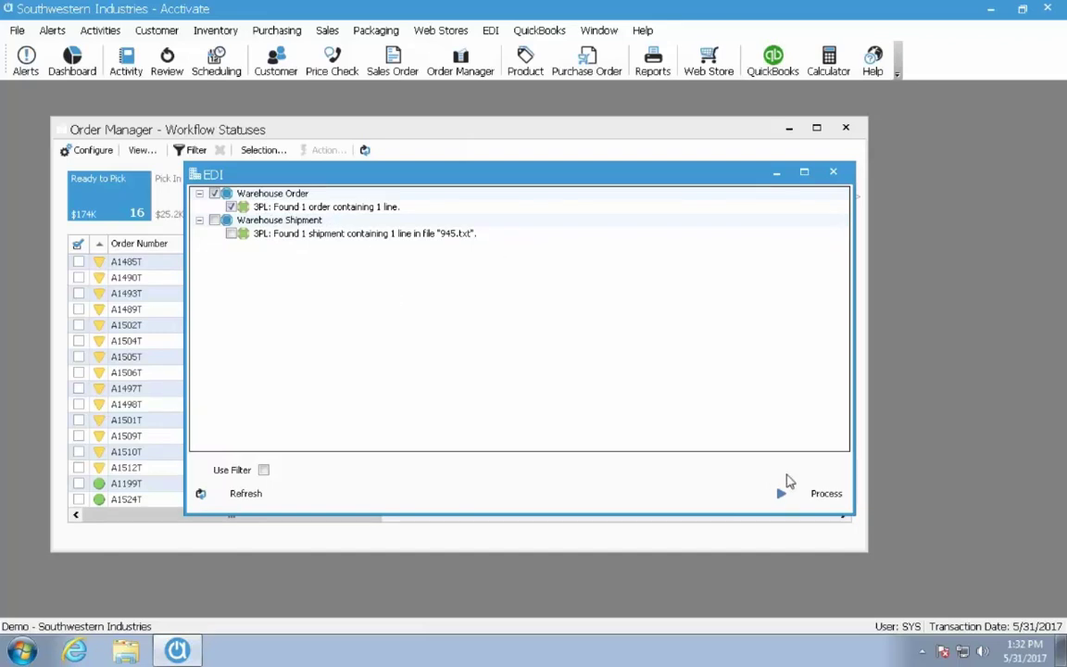
pyautogui.click(802, 500)
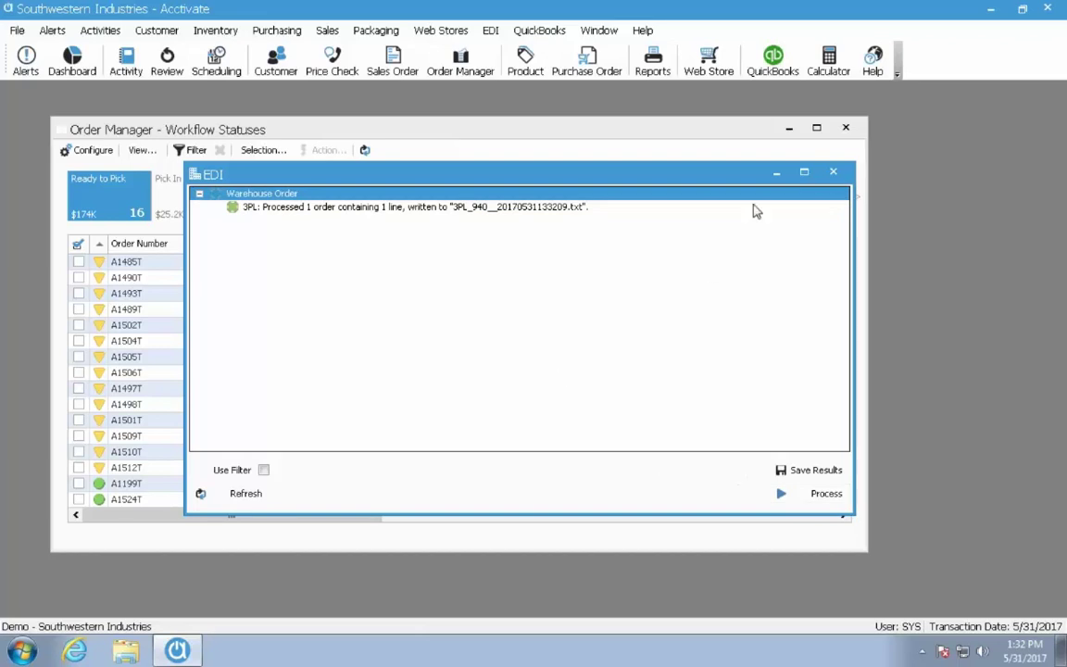
pyautogui.click(833, 171)
pyautogui.click(190, 211)
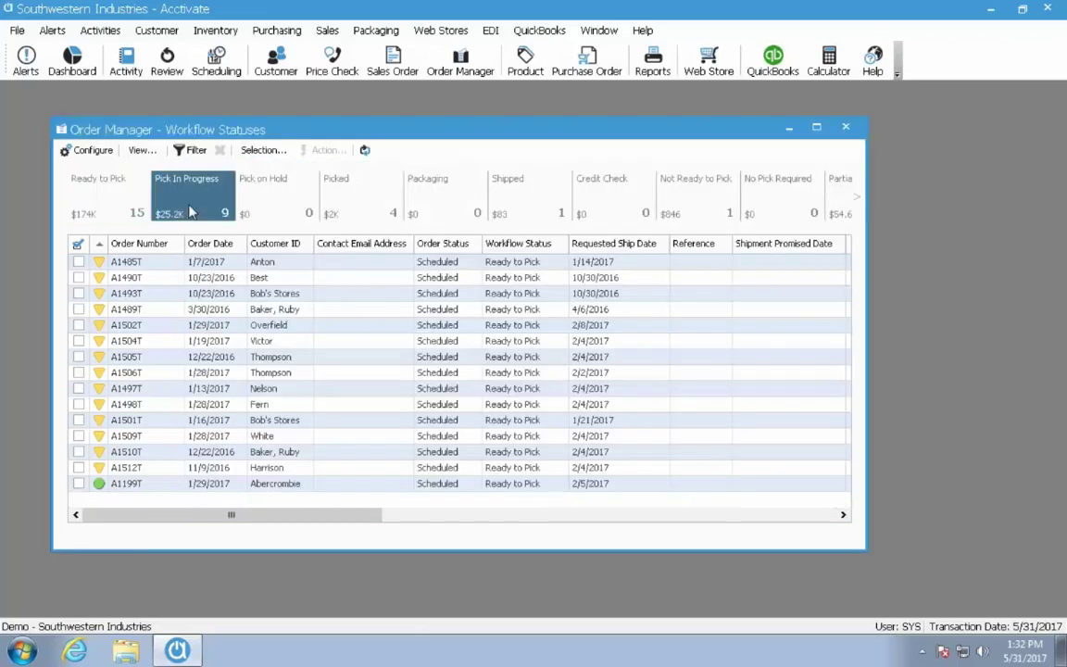
pyautogui.click(319, 394)
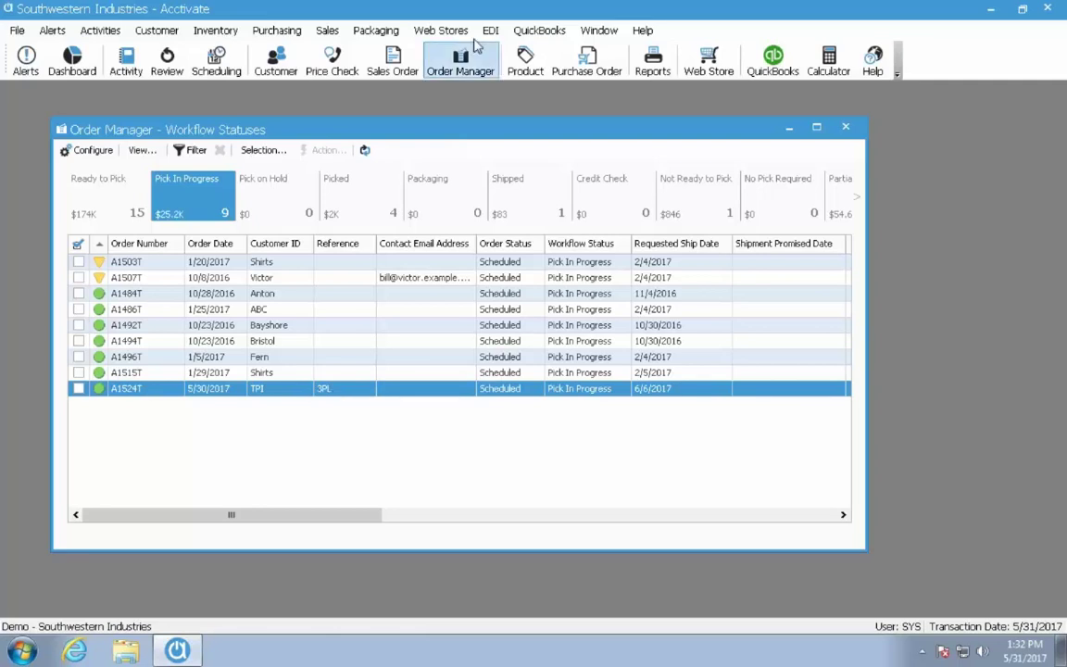
# Reopen EDI, move its window clear of the order list and process the 3PL Warehouse Shipment from 945.txt
pyautogui.click(491, 33)
pyautogui.click(508, 51)
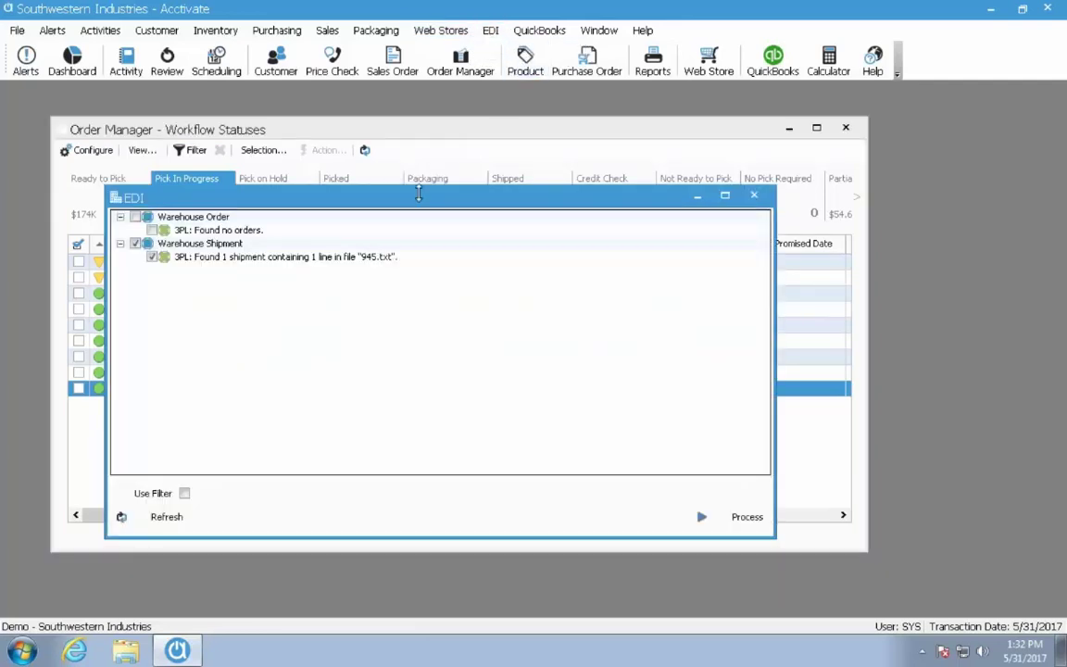
pyautogui.moveTo(421, 203); pyautogui.dragTo(572, 191)
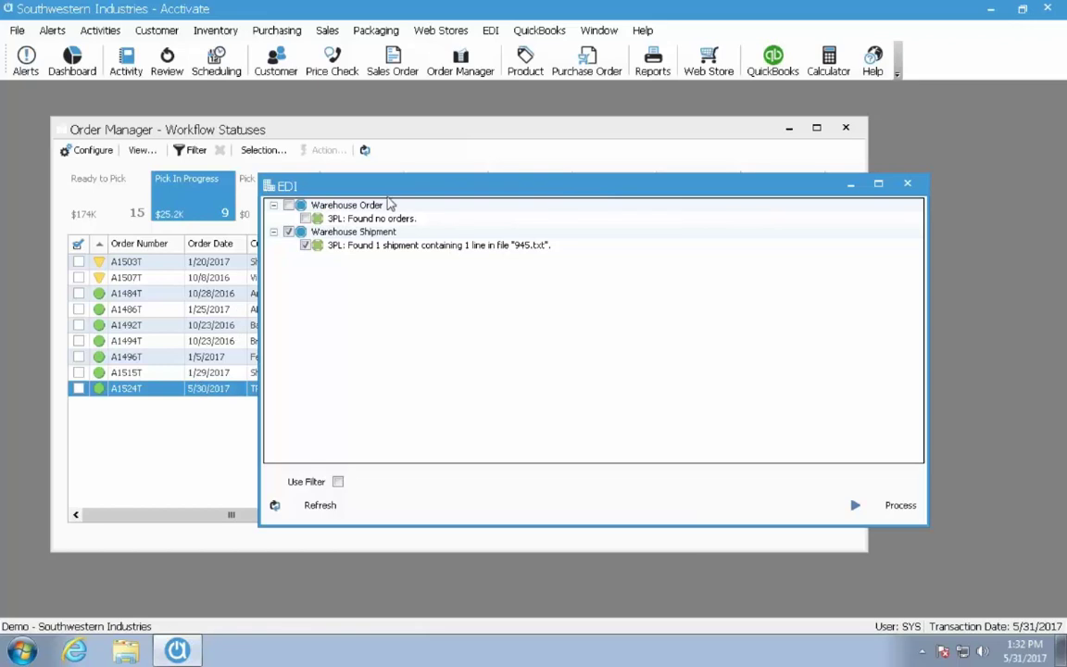
pyautogui.moveTo(393, 195); pyautogui.dragTo(400, 203)
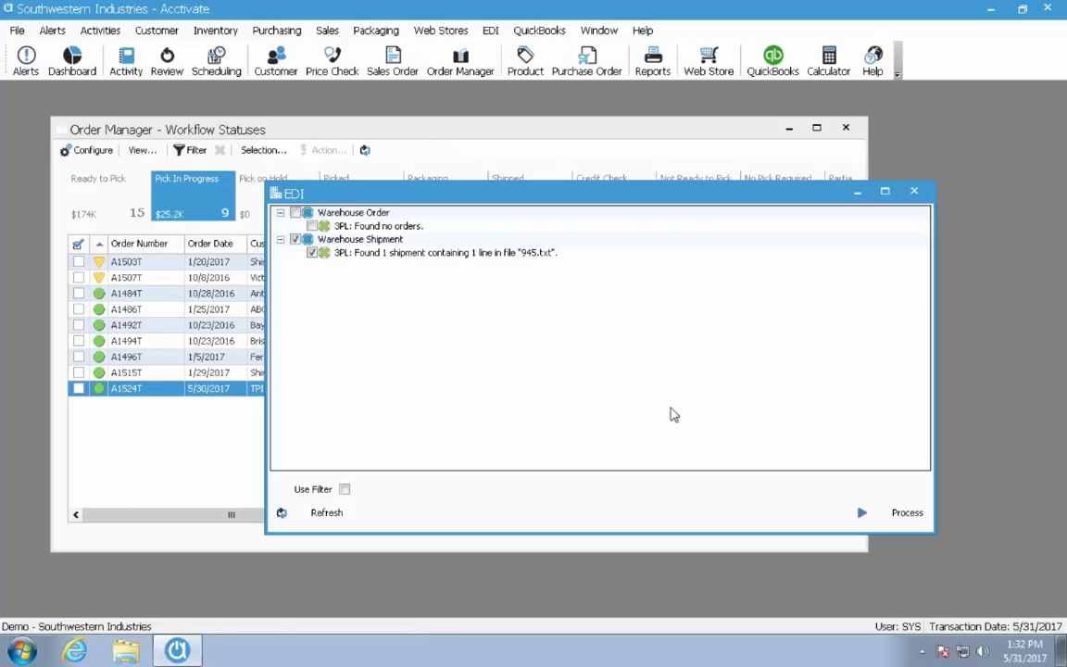
pyautogui.click(891, 515)
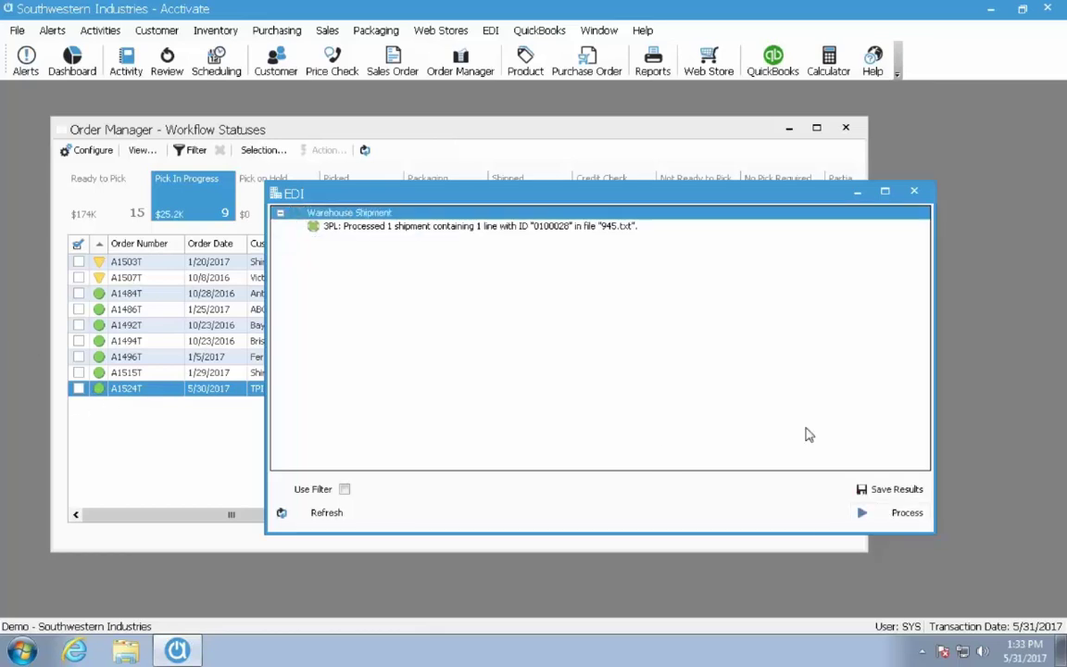
# Close the EDI results and highlight the TPI order in the Shipped list
pyautogui.click(914, 190)
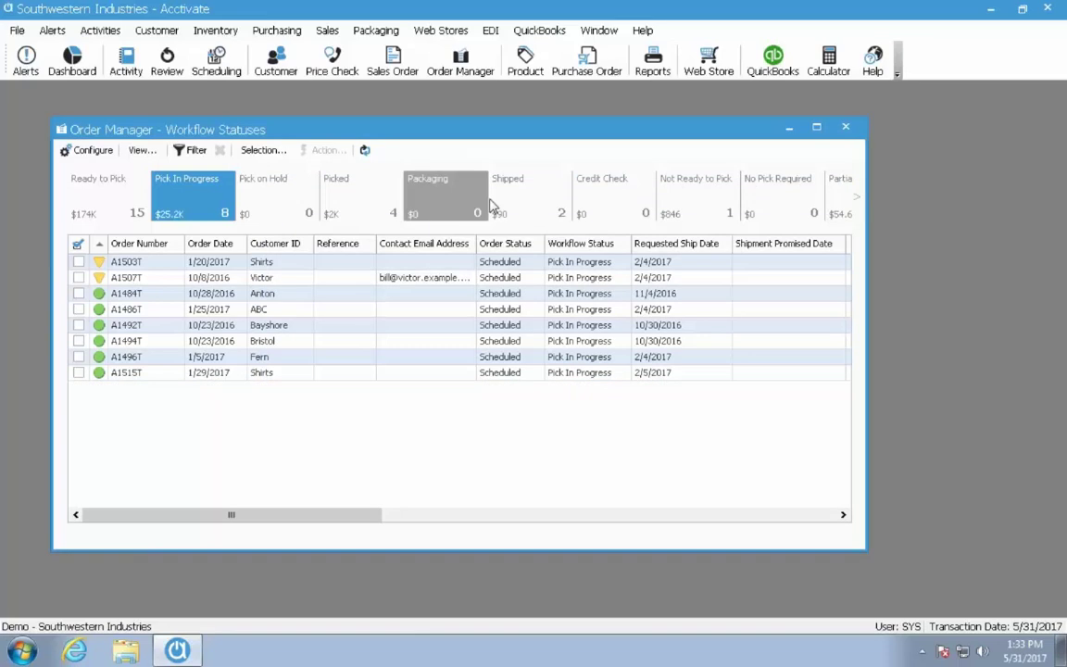
pyautogui.click(519, 205)
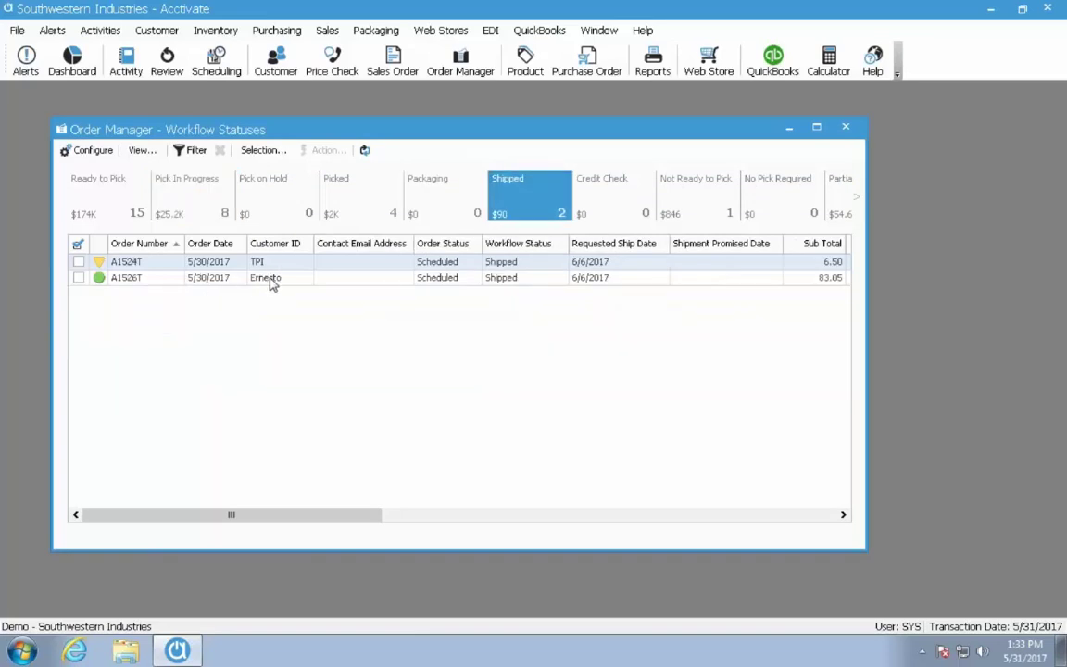
pyautogui.click(299, 266)
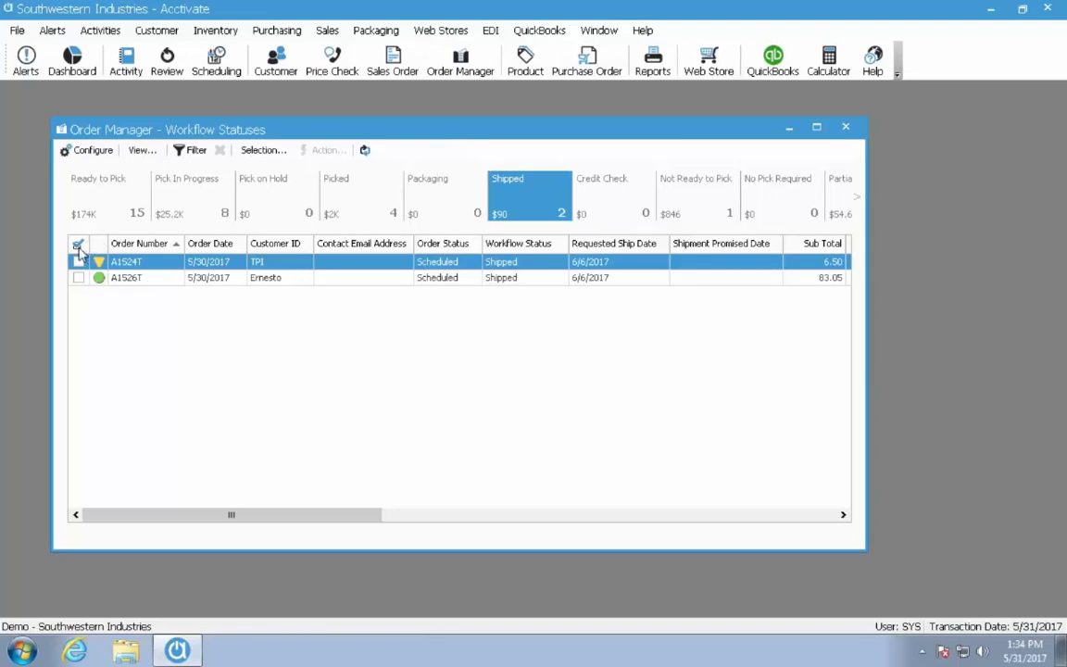
# Mark all orders in the Shipped list, prepare their invoices and close the Prepare Invoices window
pyautogui.click(78, 246)
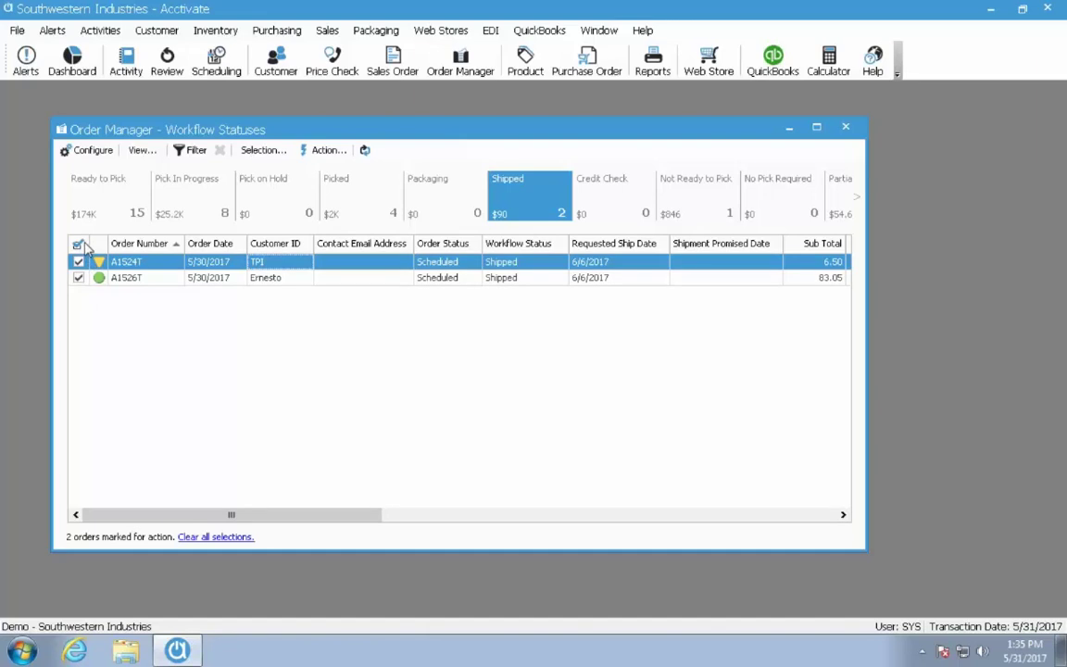
pyautogui.click(317, 150)
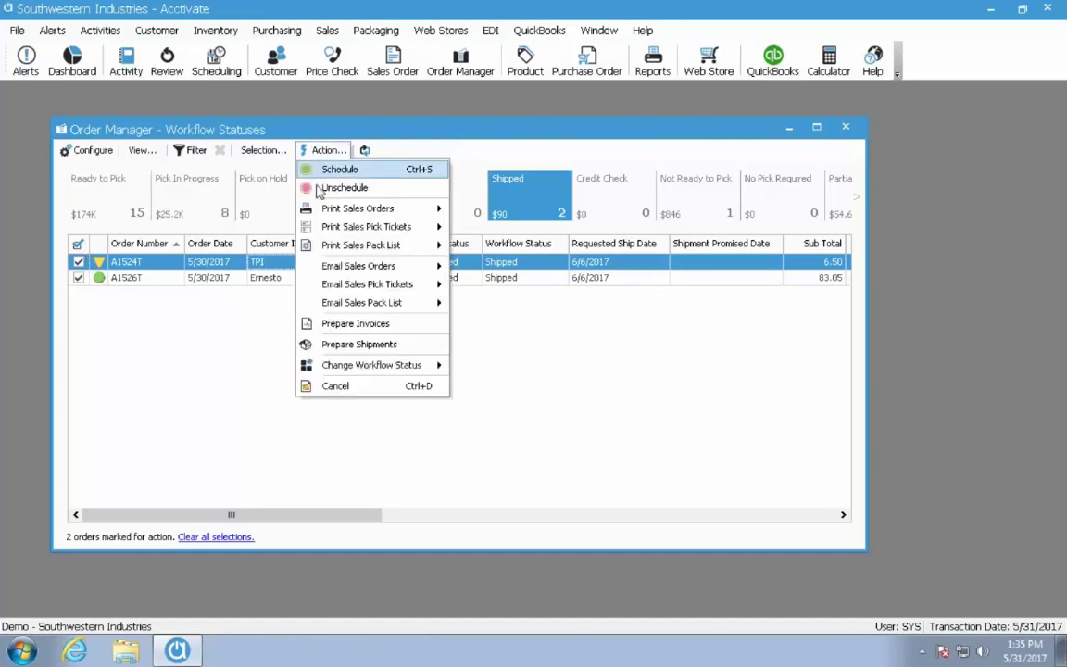
pyautogui.click(333, 323)
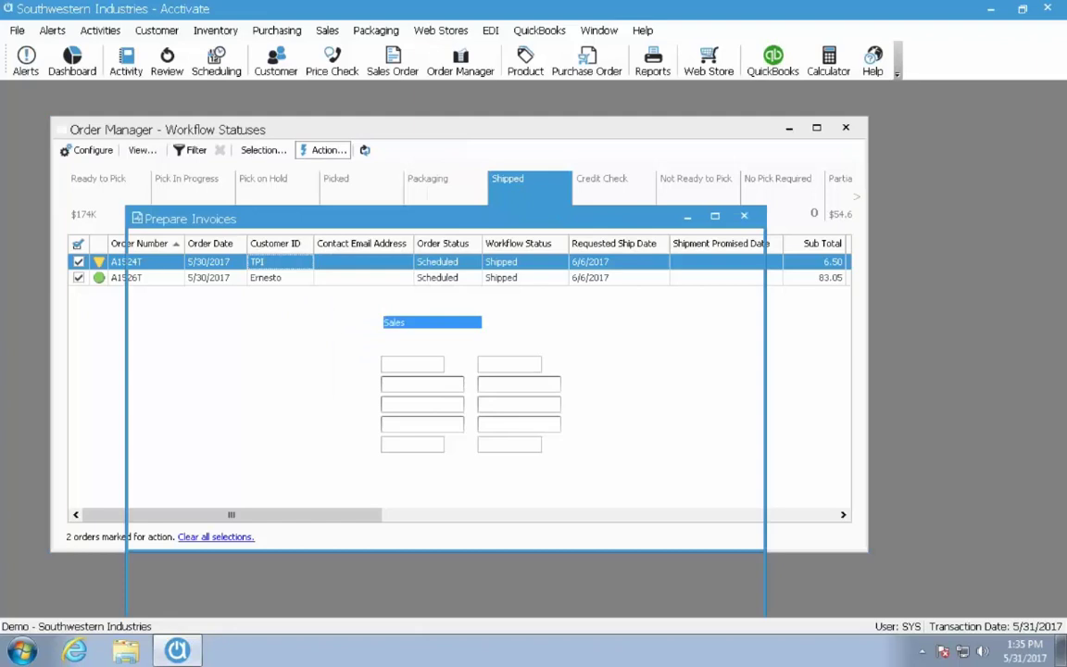
pyautogui.moveTo(396, 224); pyautogui.dragTo(406, 143)
pyautogui.click(541, 563)
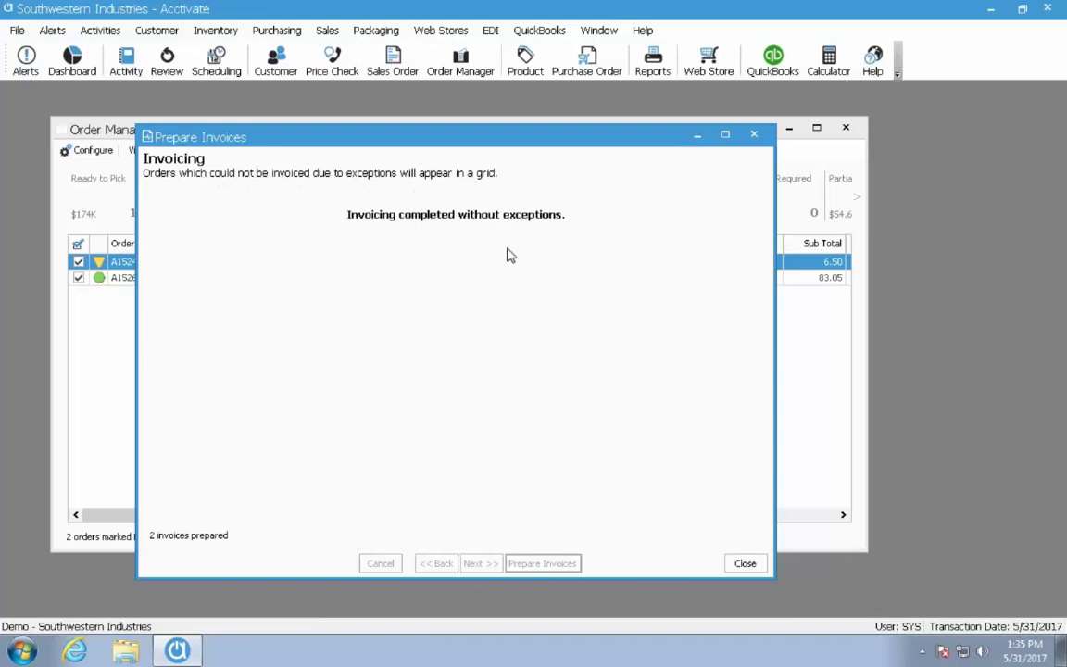
pyautogui.click(744, 563)
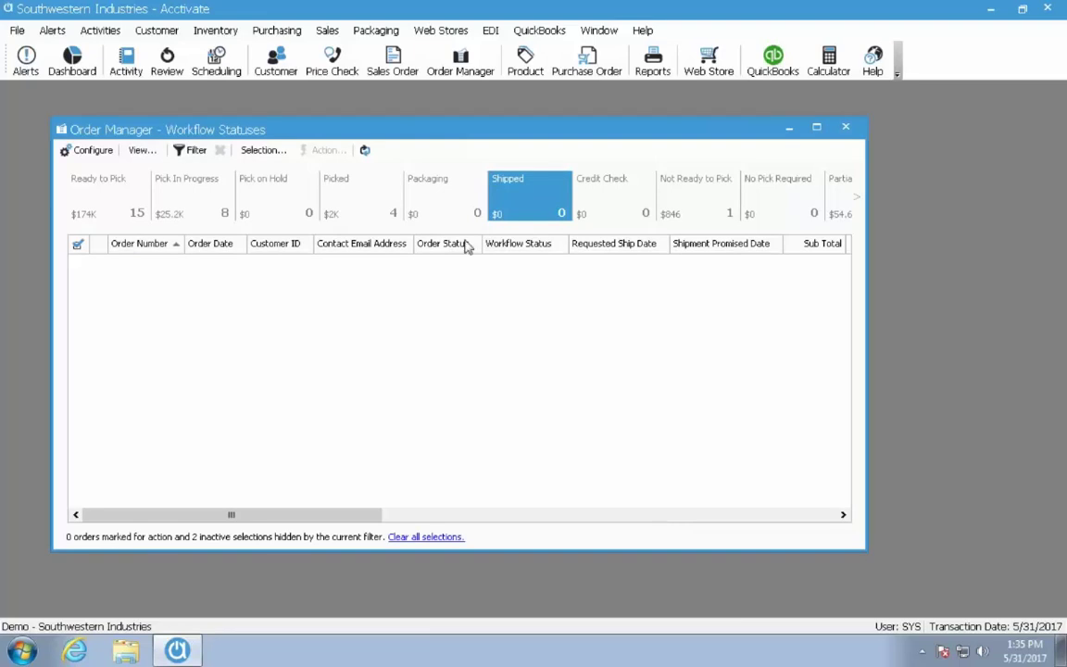
# Look up the invoiced Ernesto's Cleaning sales order to check its status and workflow fields, and close it
pyautogui.click(387, 61)
pyautogui.write('a1526t')
pyautogui.press('Return')
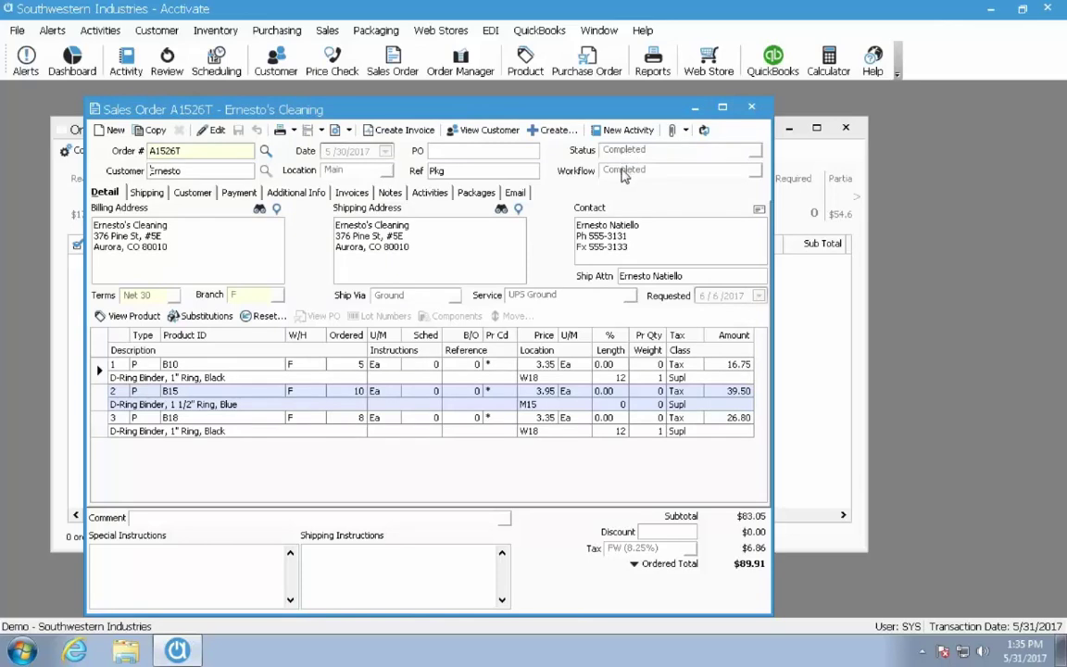
pyautogui.click(751, 107)
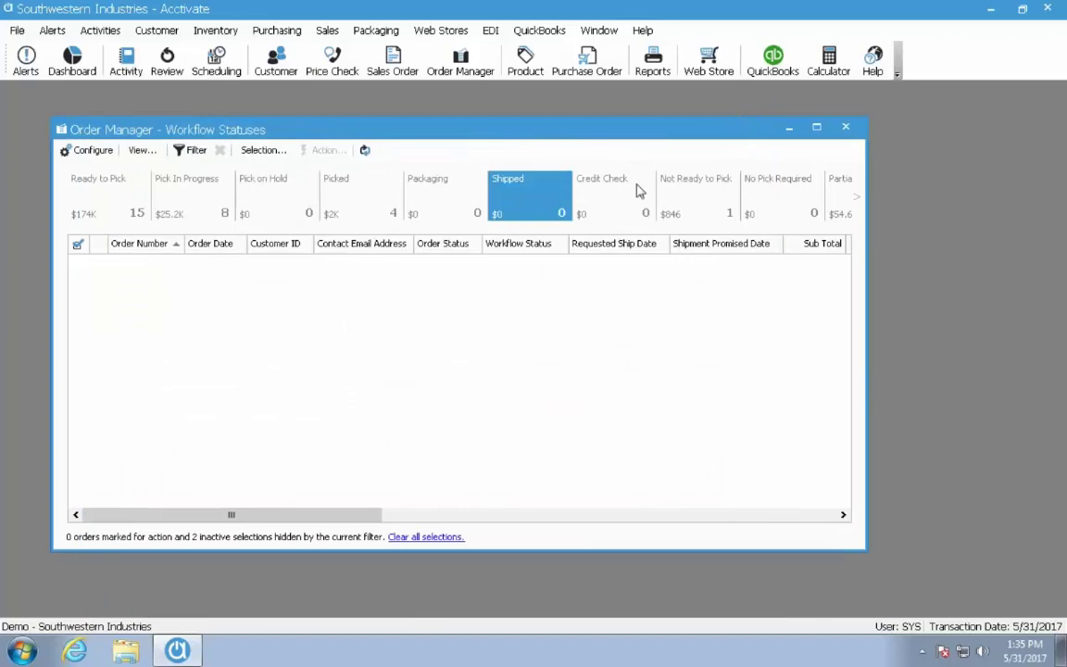
pyautogui.moveTo(246, 514); pyautogui.dragTo(343, 408)
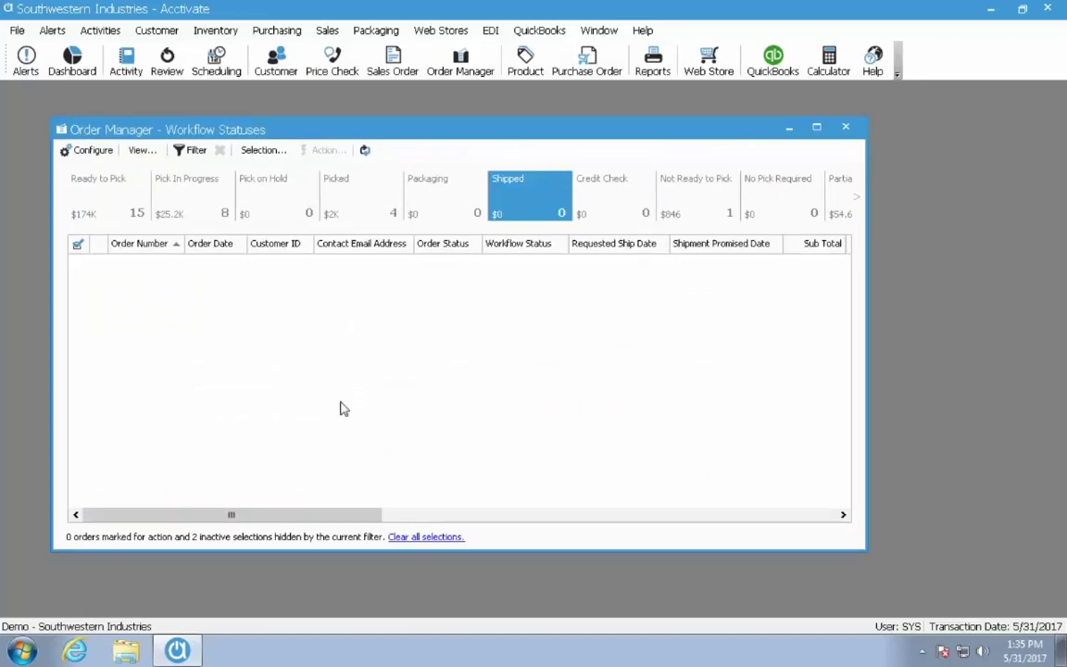
# Show the Partially Invoiced list and unmark the TPI order in it
pyautogui.click(856, 199)
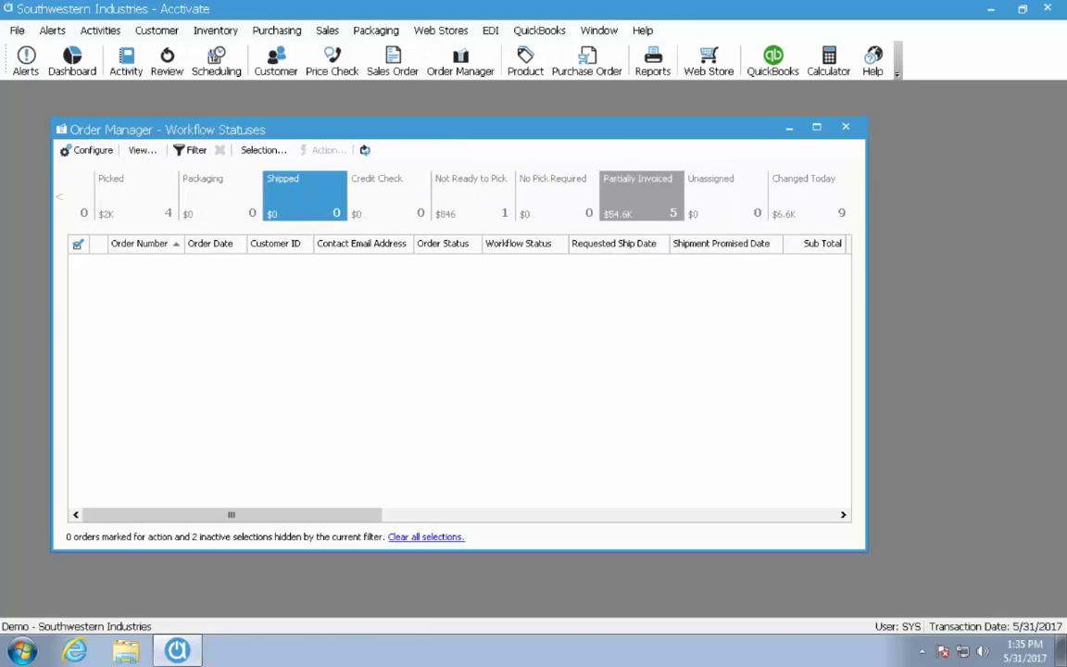
pyautogui.click(642, 196)
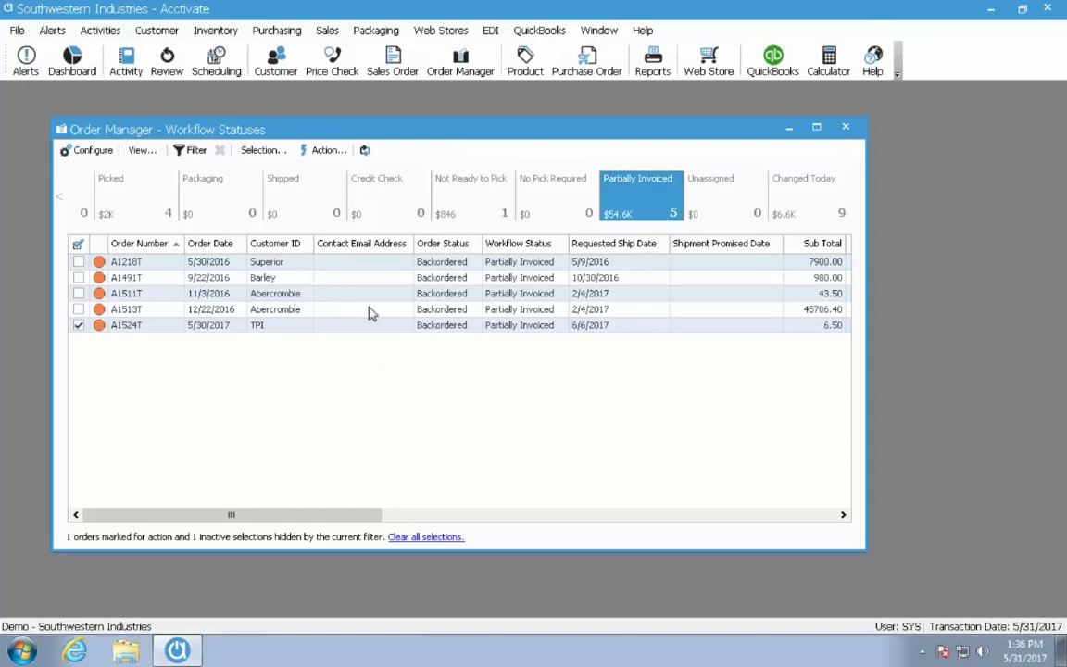
pyautogui.click(78, 325)
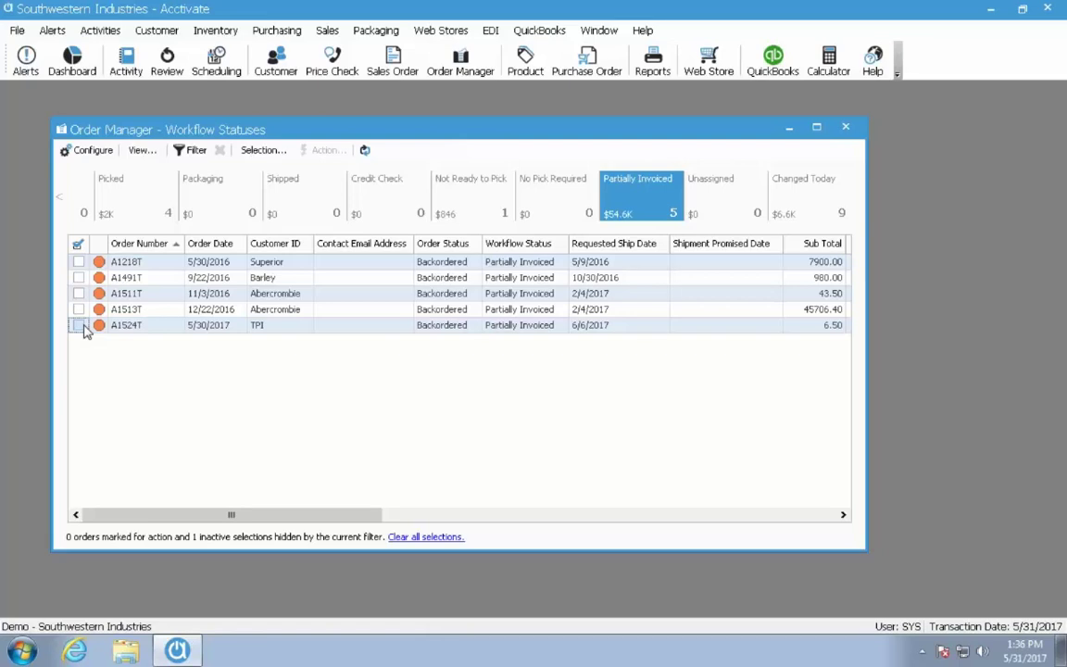
# Set the status of the partially invoiced Superior Hardware order to Completed, accept that it is not fully invoiced, save and close it
pyautogui.click(133, 264)
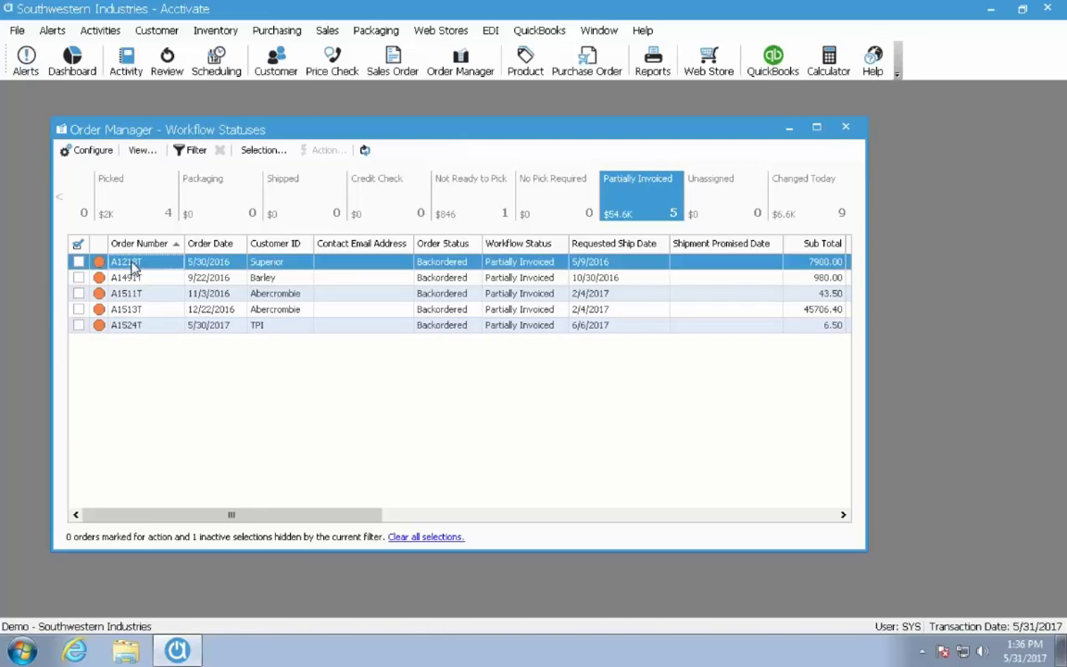
pyautogui.doubleClick(133, 264)
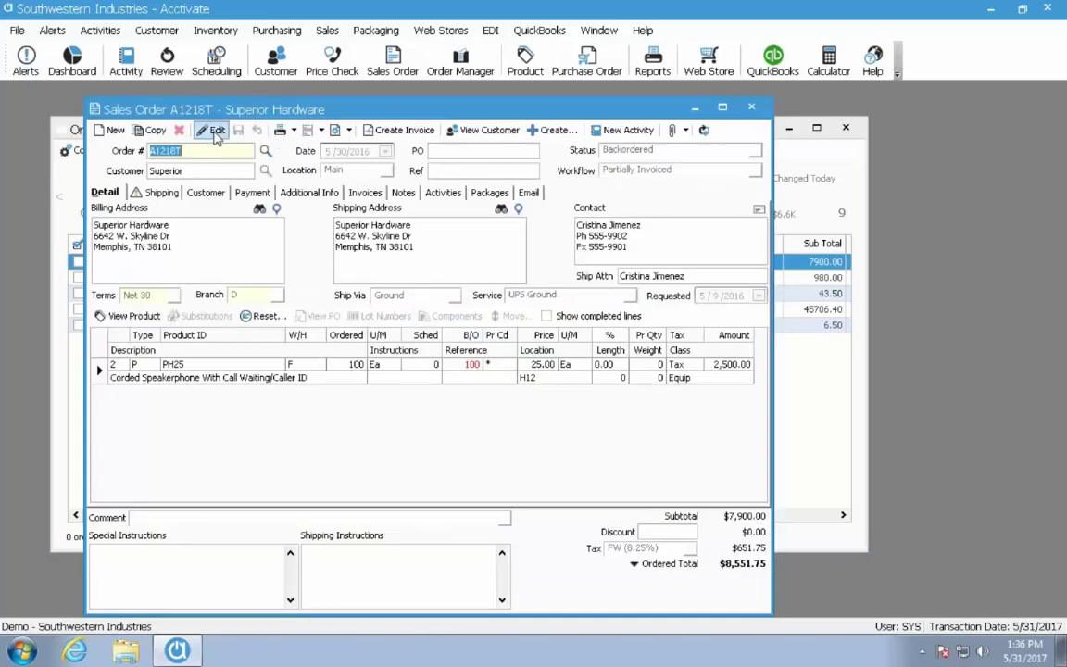
pyautogui.click(219, 131)
pyautogui.click(754, 172)
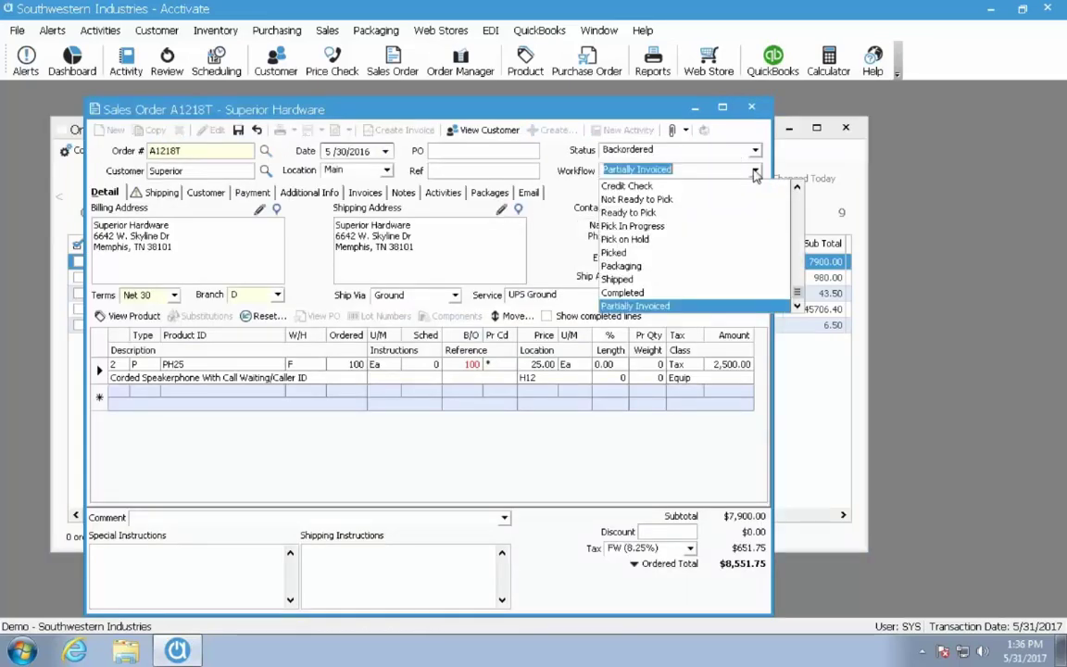
pyautogui.click(755, 172)
pyautogui.click(754, 150)
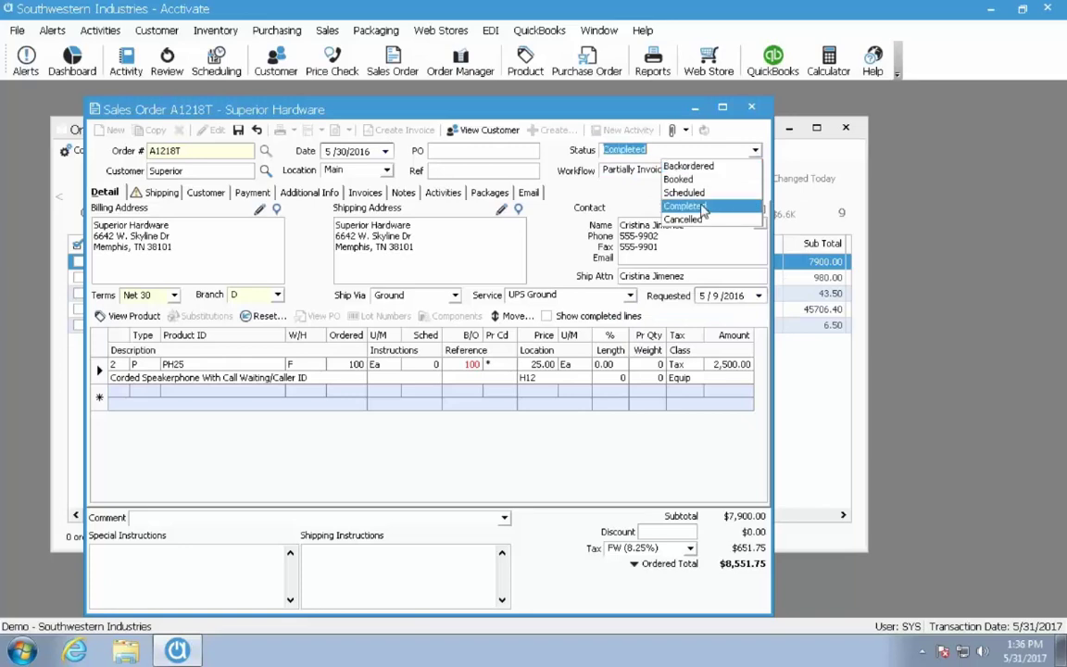
pyautogui.click(690, 205)
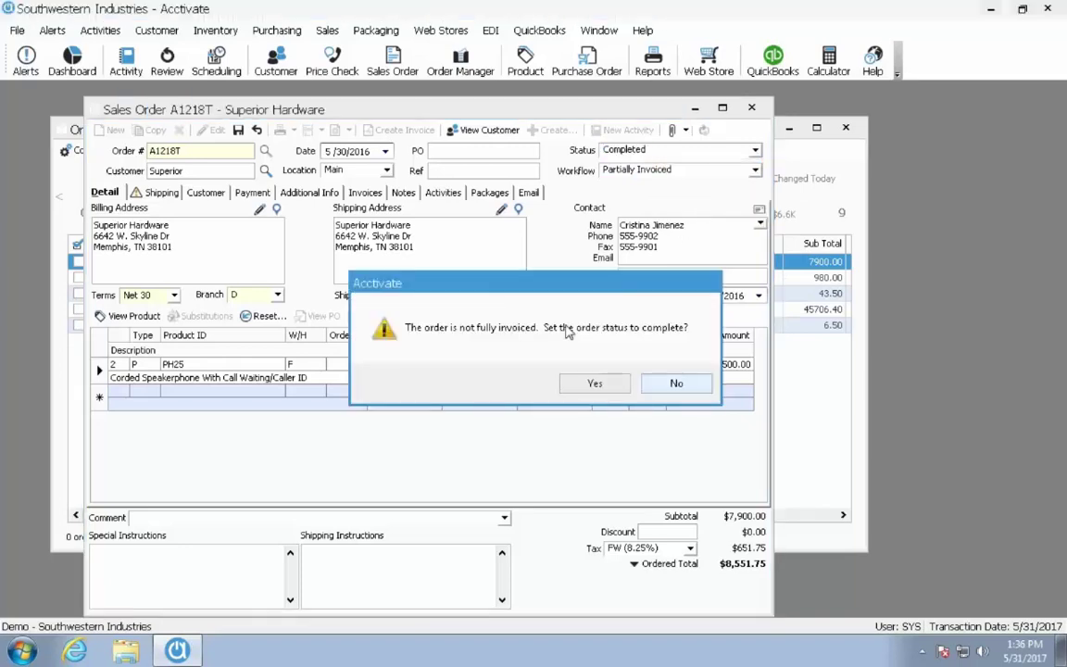
pyautogui.click(576, 387)
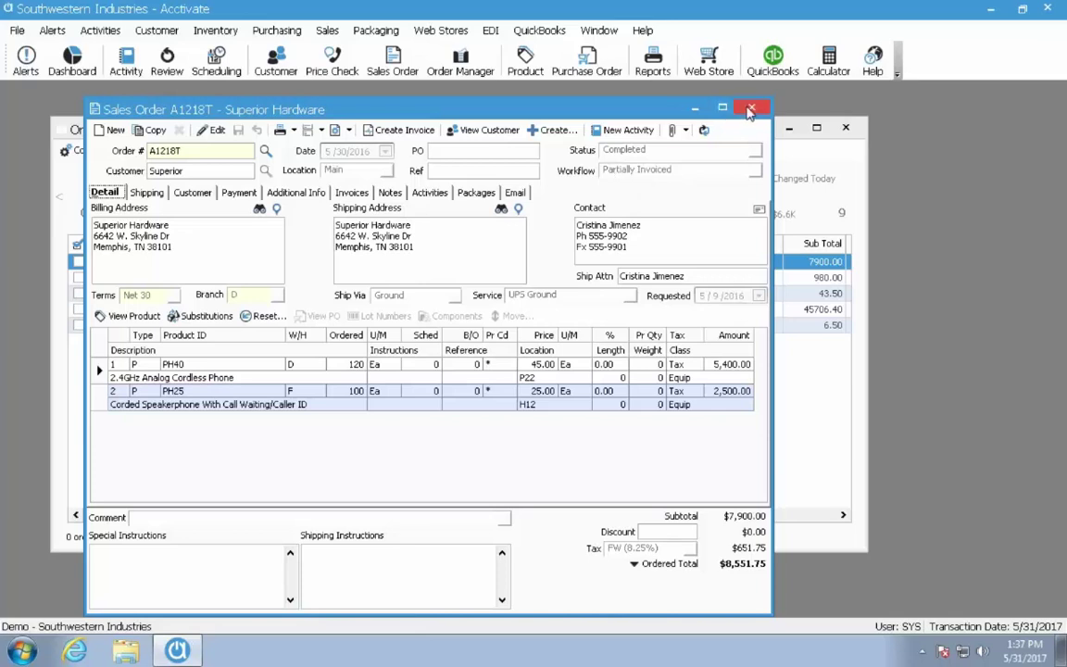
pyautogui.click(750, 109)
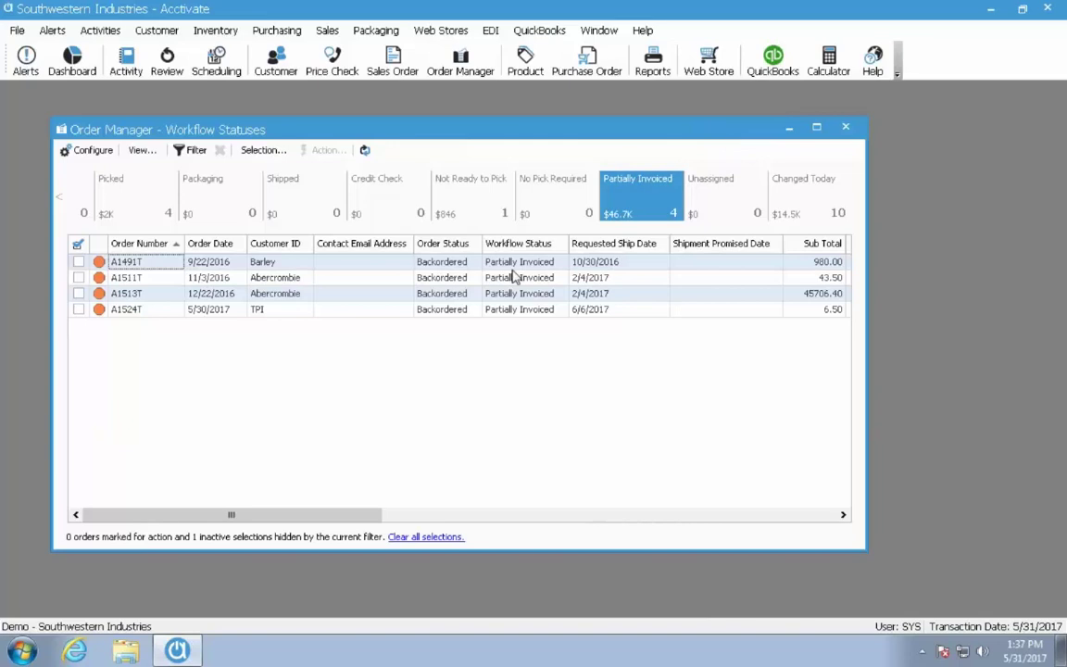
# Mark all remaining Partially Invoiced orders, review the actions available for them without applying any, and unmark them
pyautogui.click(449, 263)
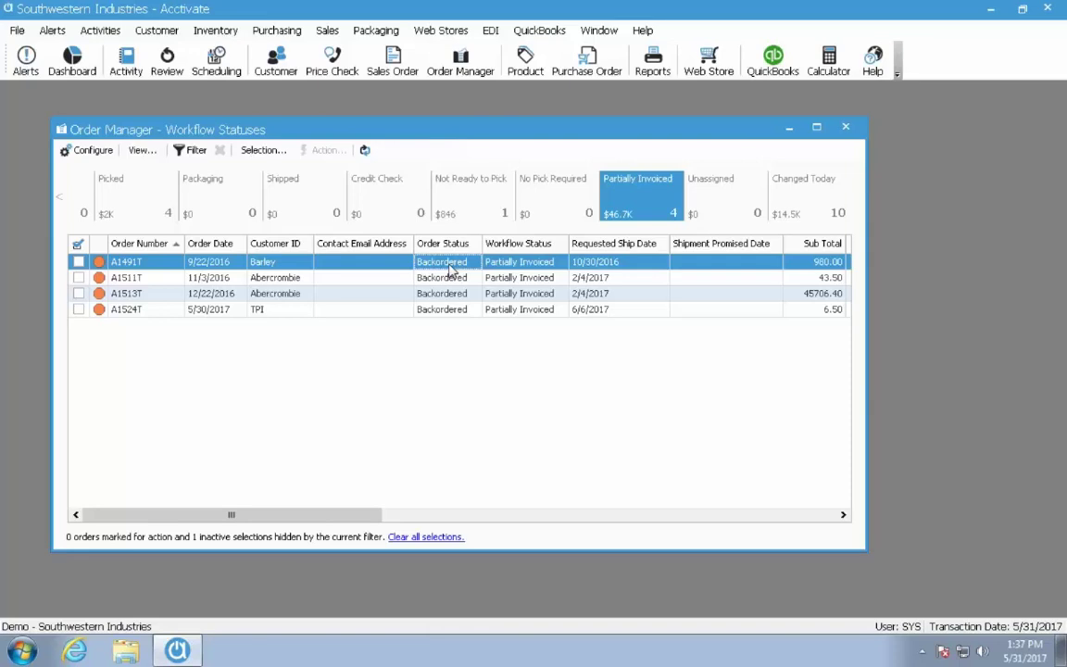
pyautogui.click(79, 245)
pyautogui.click(324, 150)
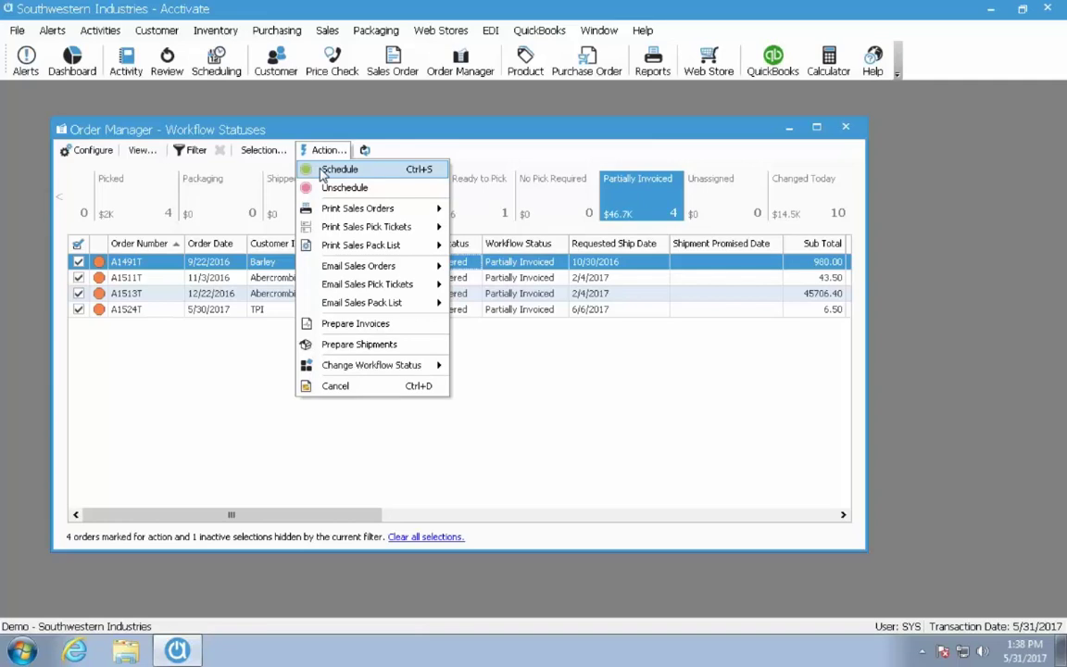
pyautogui.click(474, 370)
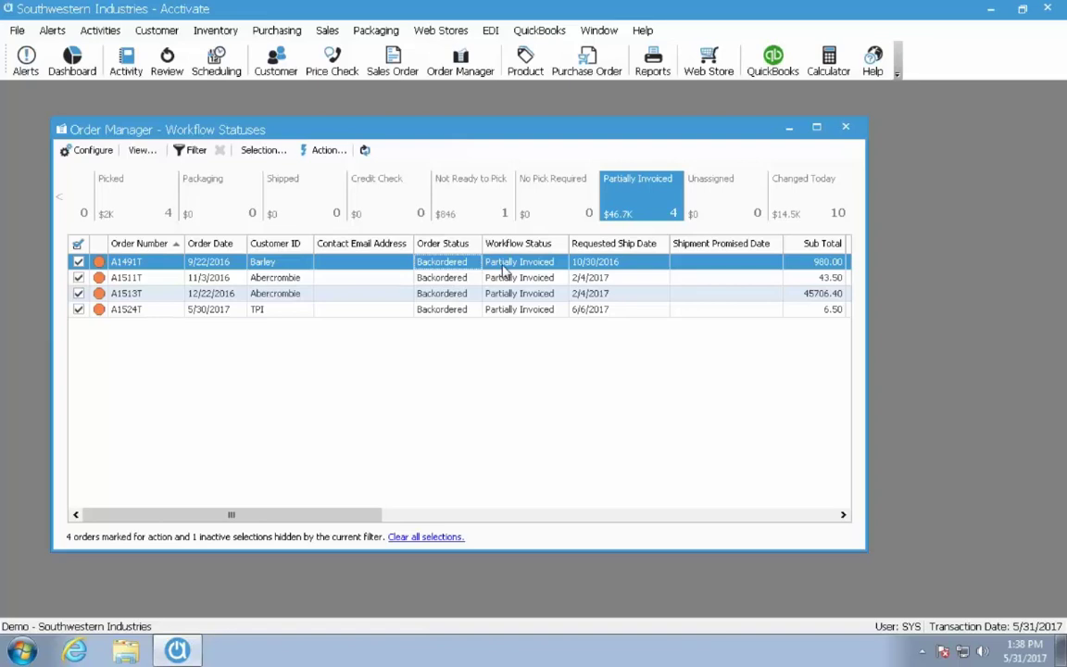
pyautogui.click(63, 202)
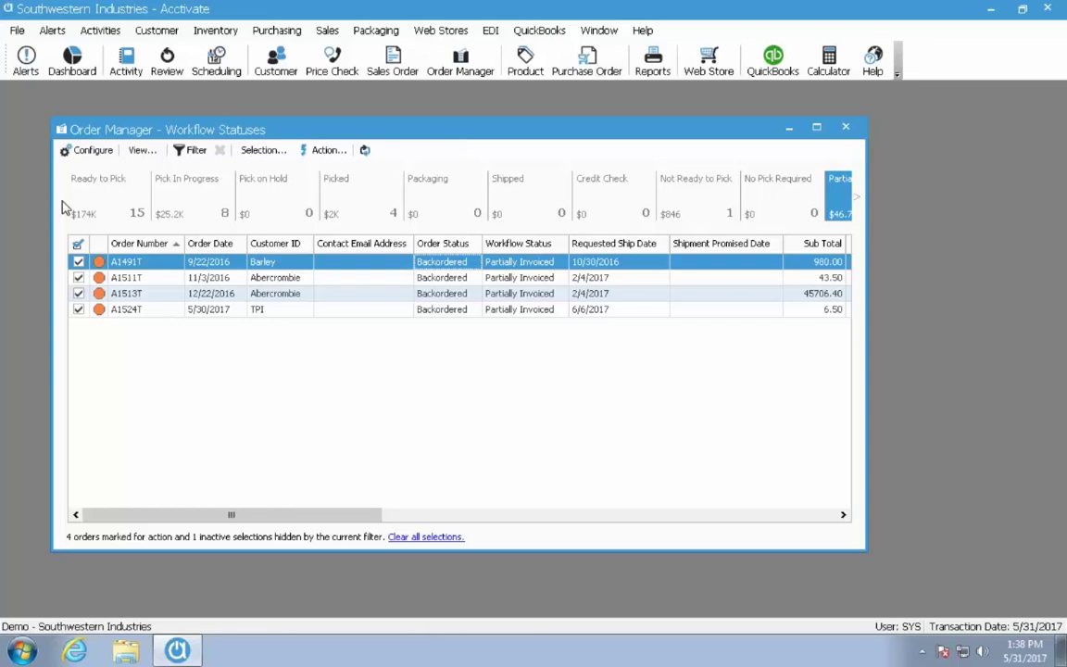
pyautogui.click(78, 244)
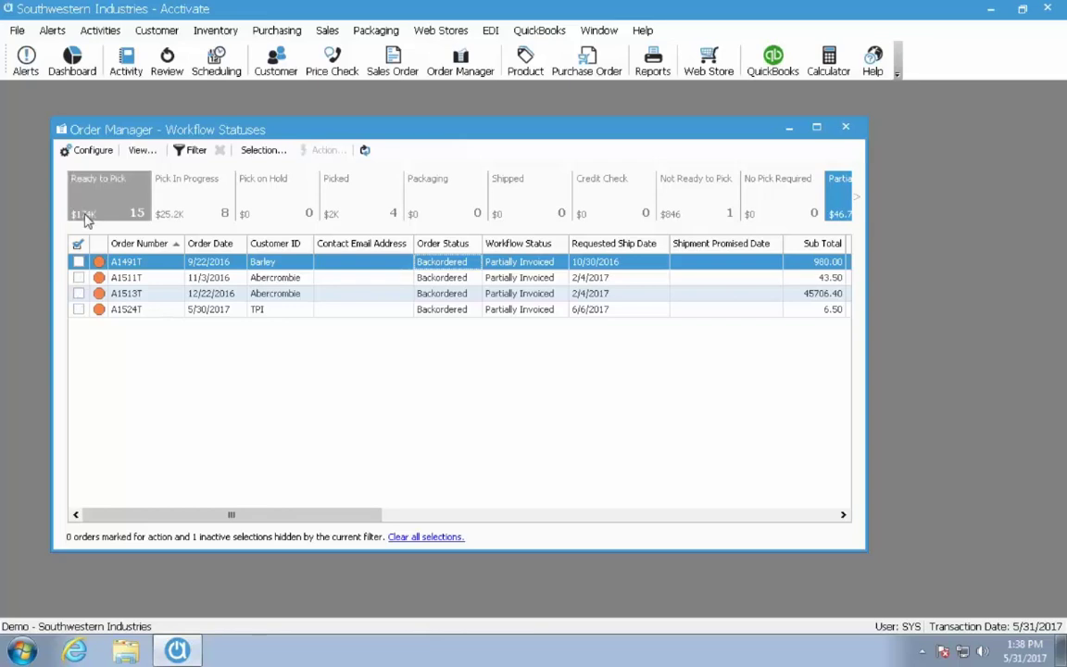
# Add a new bar named My Bar in the Order Manager configuration
pyautogui.click(92, 152)
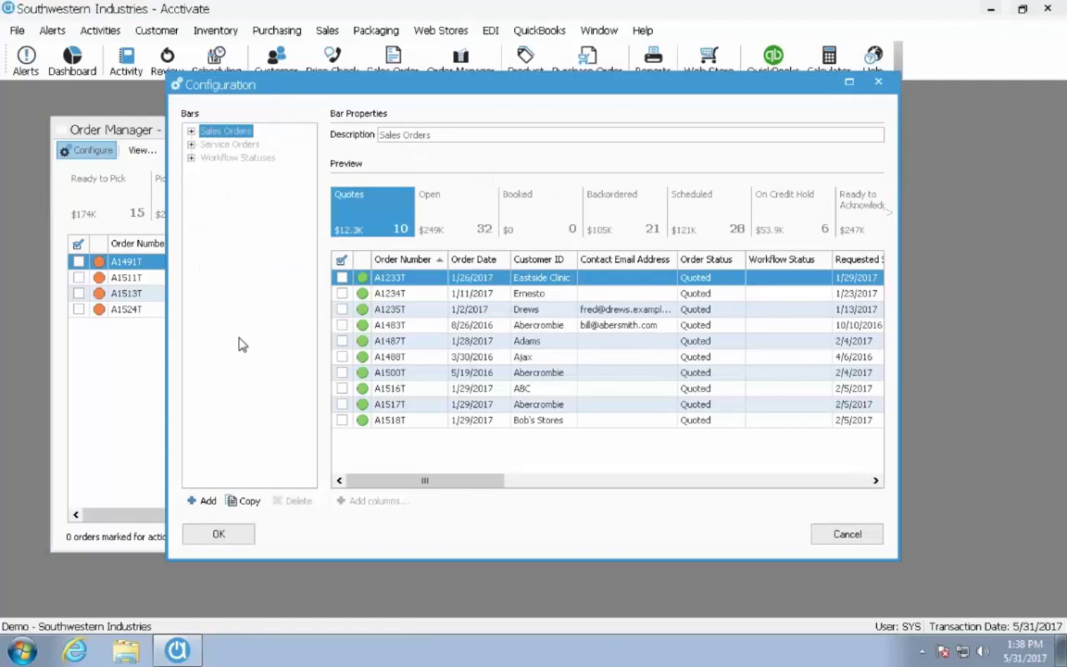
pyautogui.click(204, 501)
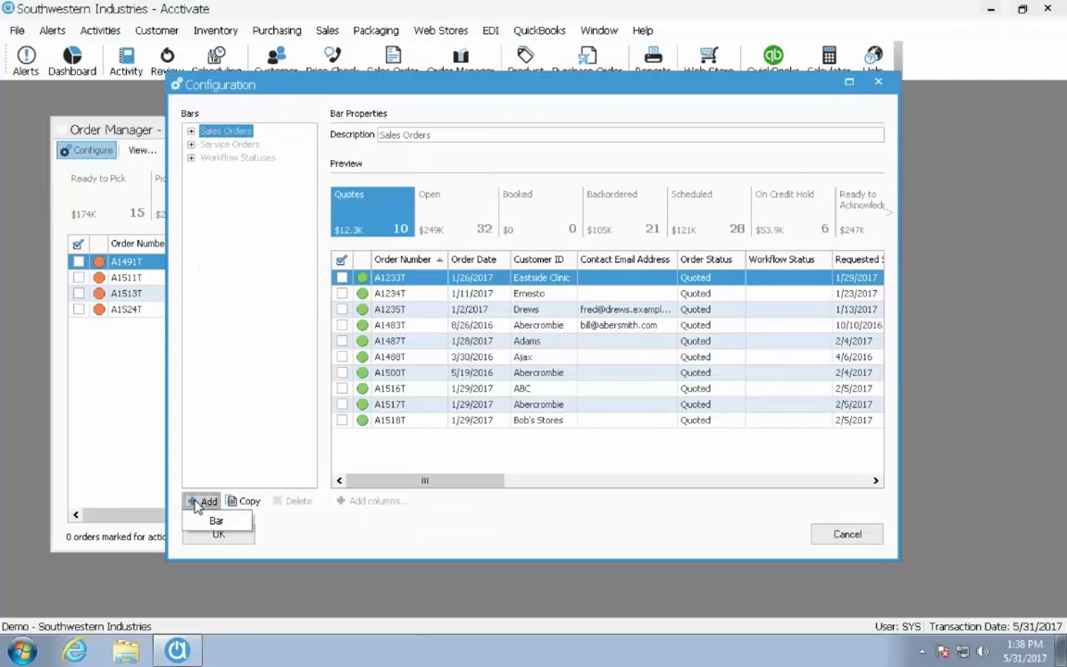
pyautogui.click(212, 519)
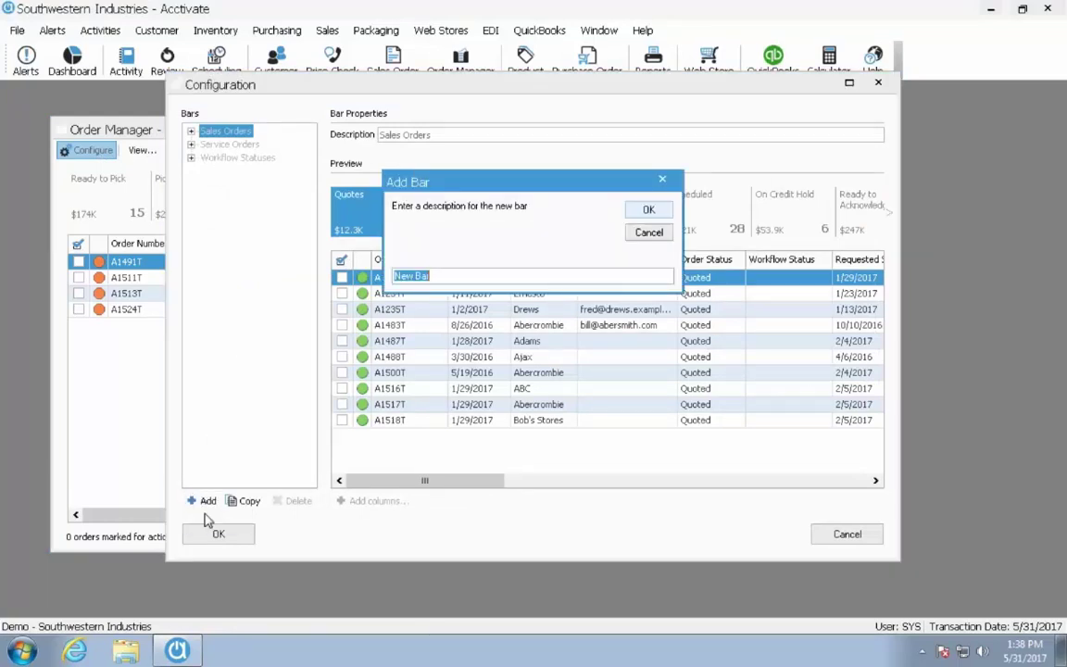
pyautogui.write('My Bar')
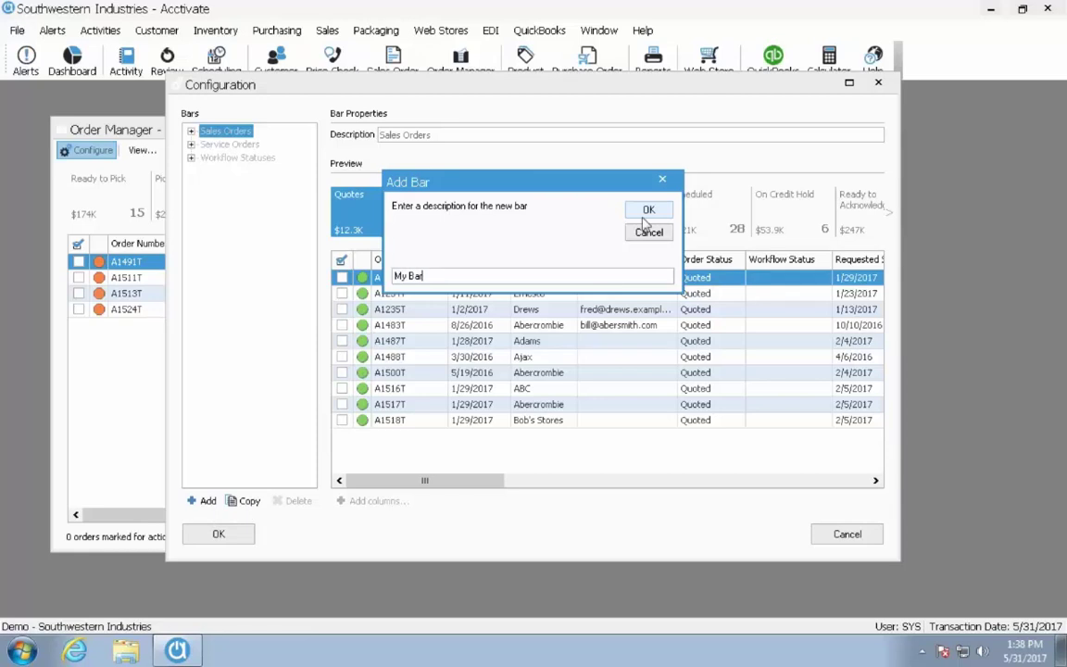
pyautogui.click(648, 210)
# Name the new button on My Bar Ready To Schedule and have it show the Scheduled amount
pyautogui.moveTo(448, 136); pyautogui.dragTo(376, 136)
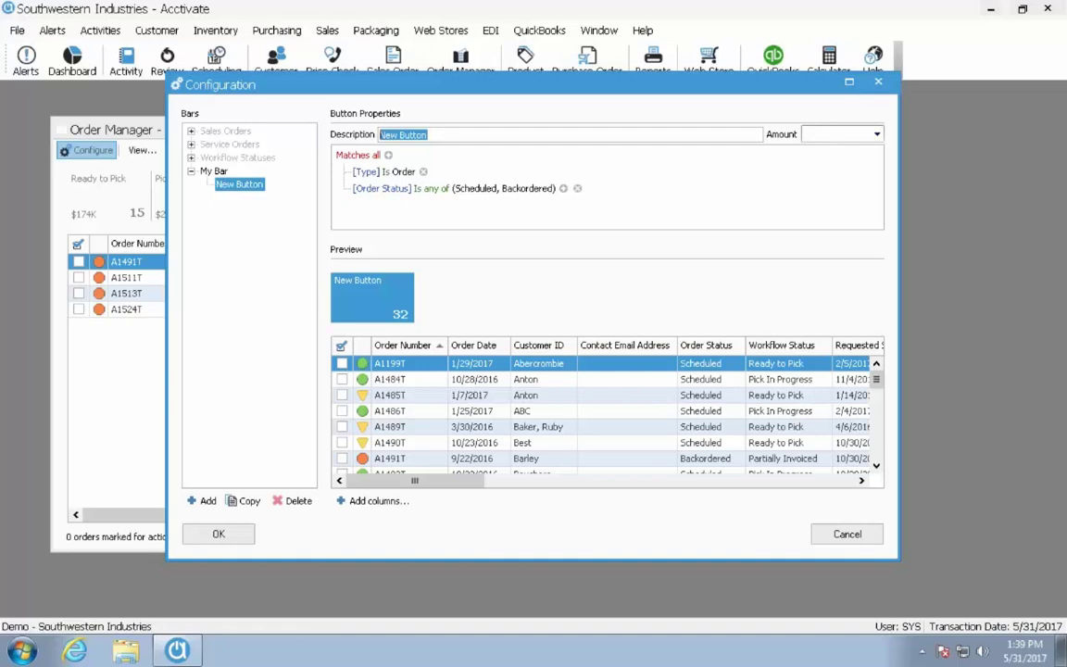
pyautogui.write('Ready T')
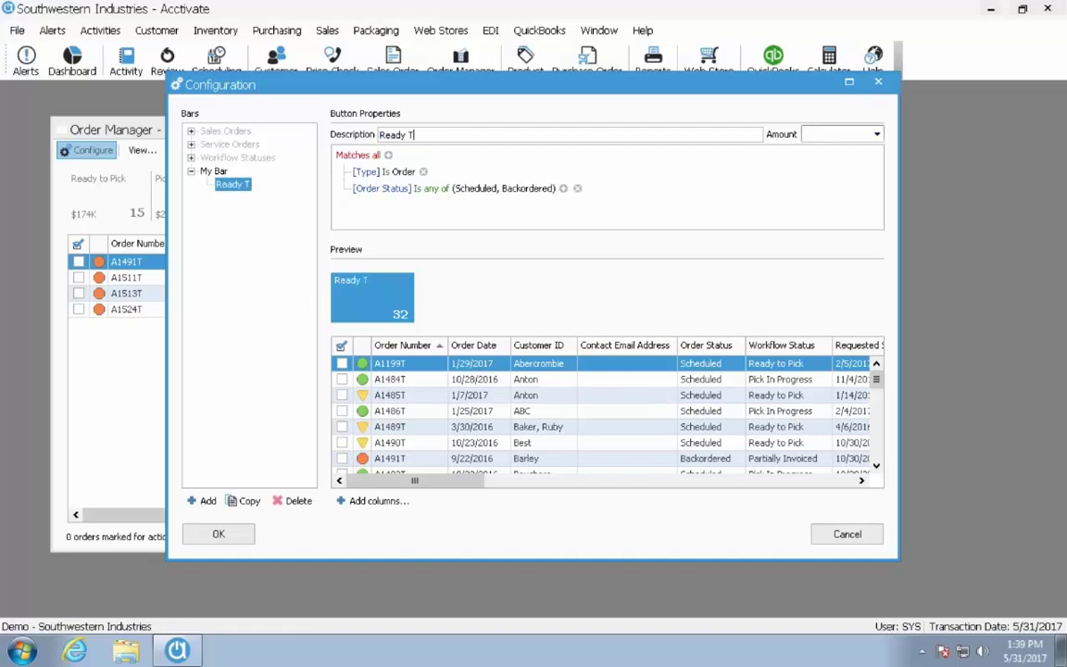
pyautogui.write('o Schedu')
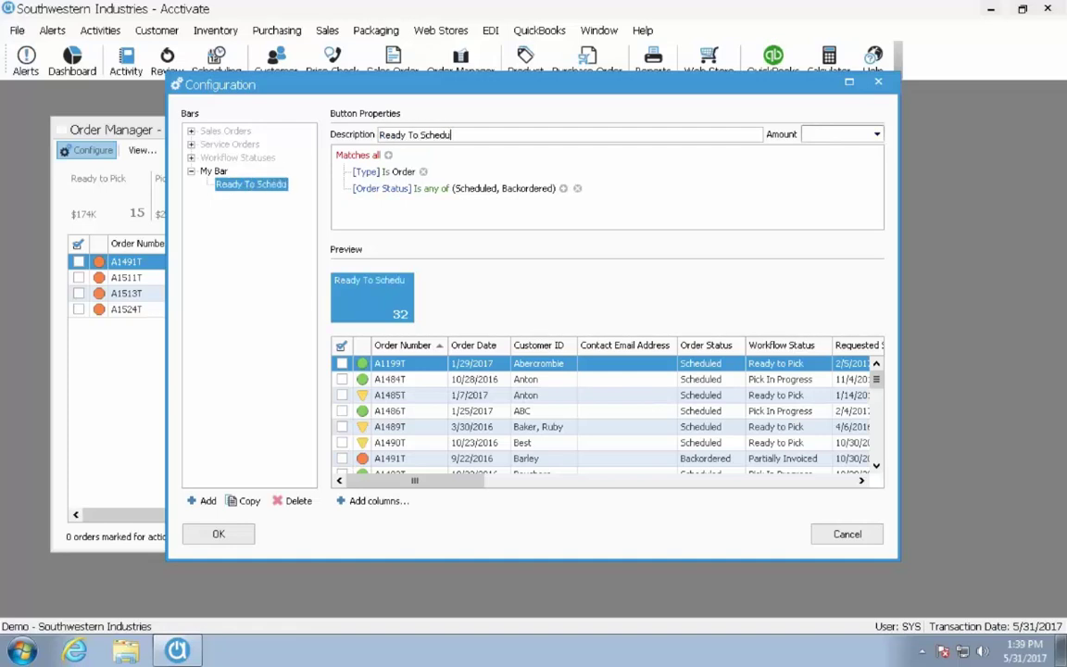
pyautogui.write('le')
pyautogui.press('Tab')
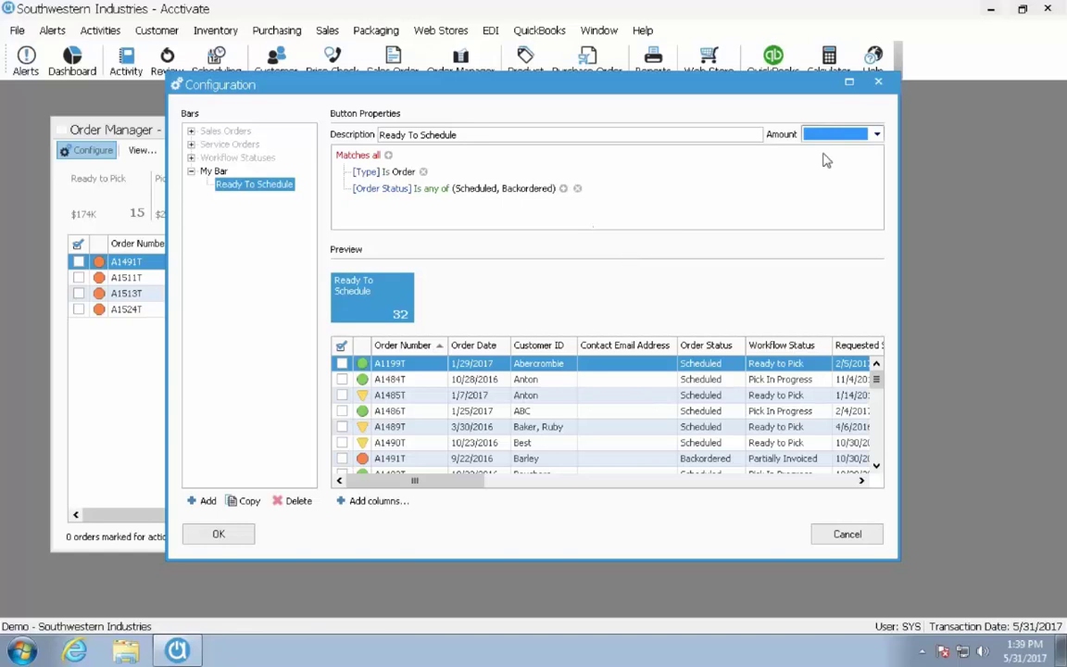
pyautogui.click(876, 135)
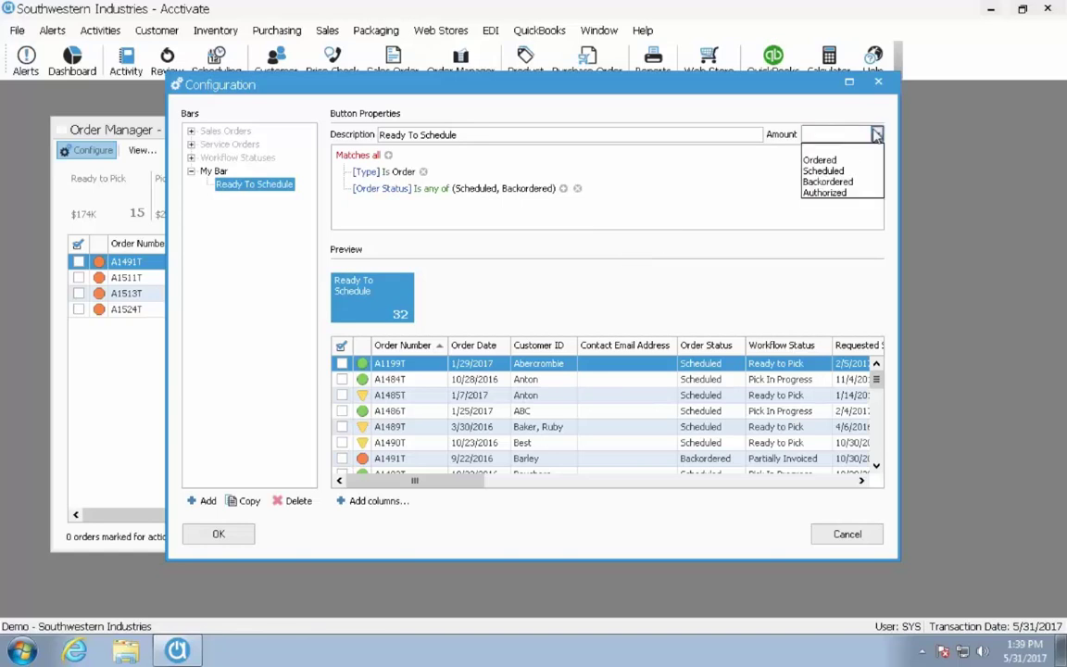
pyautogui.click(833, 174)
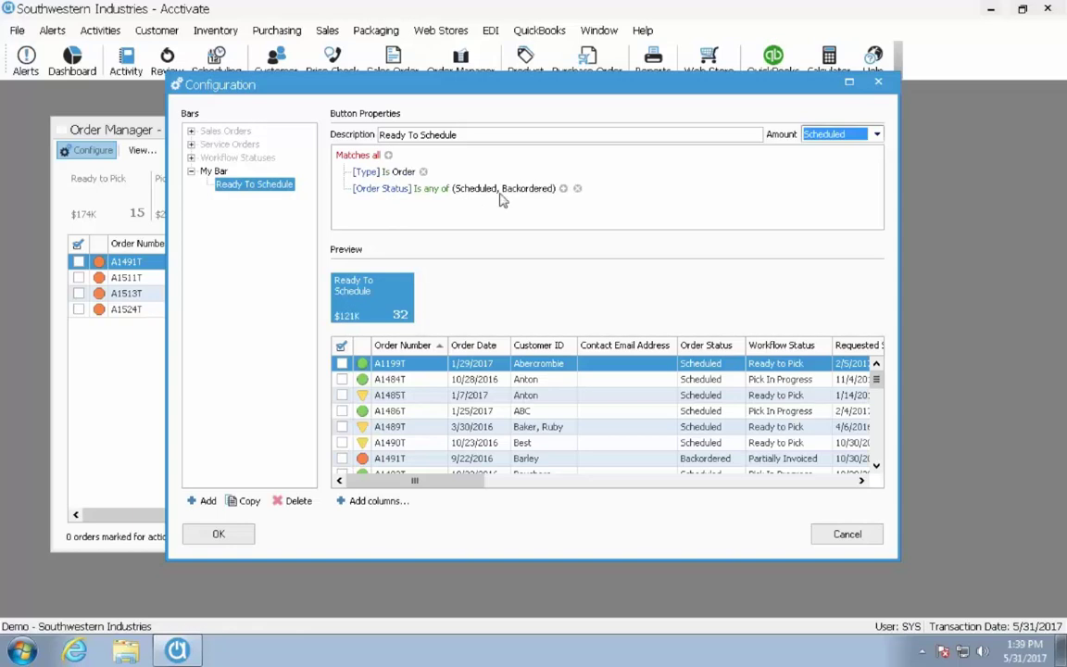
# Add a Workflow Status condition with the operator Is any of to the Ready To Schedule button's filter
pyautogui.click(388, 155)
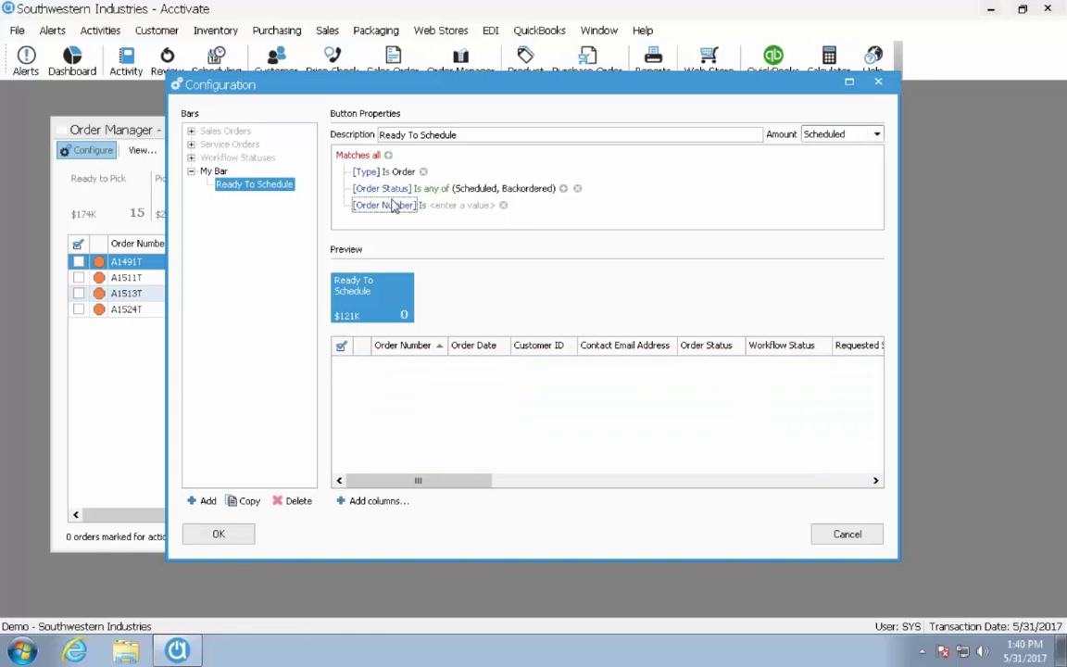
pyautogui.click(384, 205)
pyautogui.scroll(-10, 417, 305)
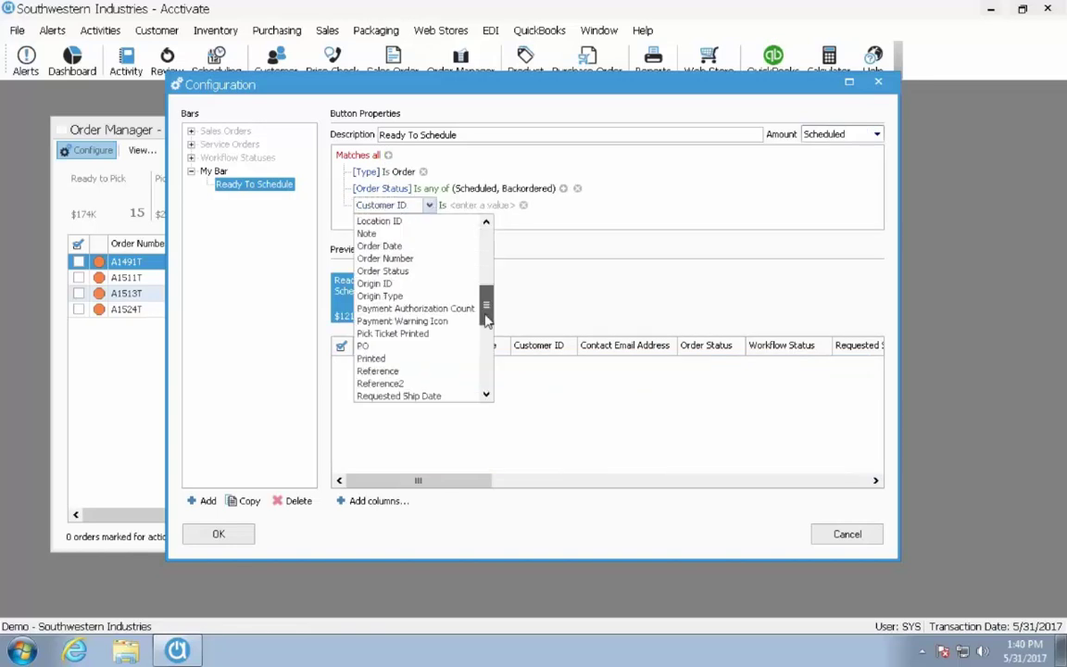
pyautogui.click(446, 397)
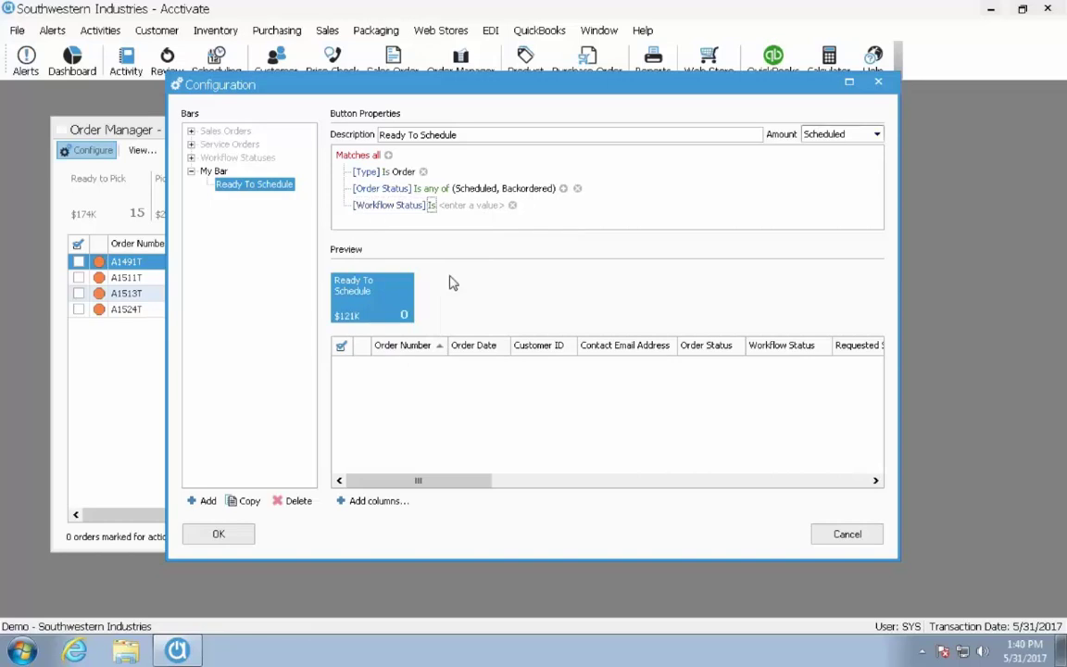
pyautogui.click(432, 204)
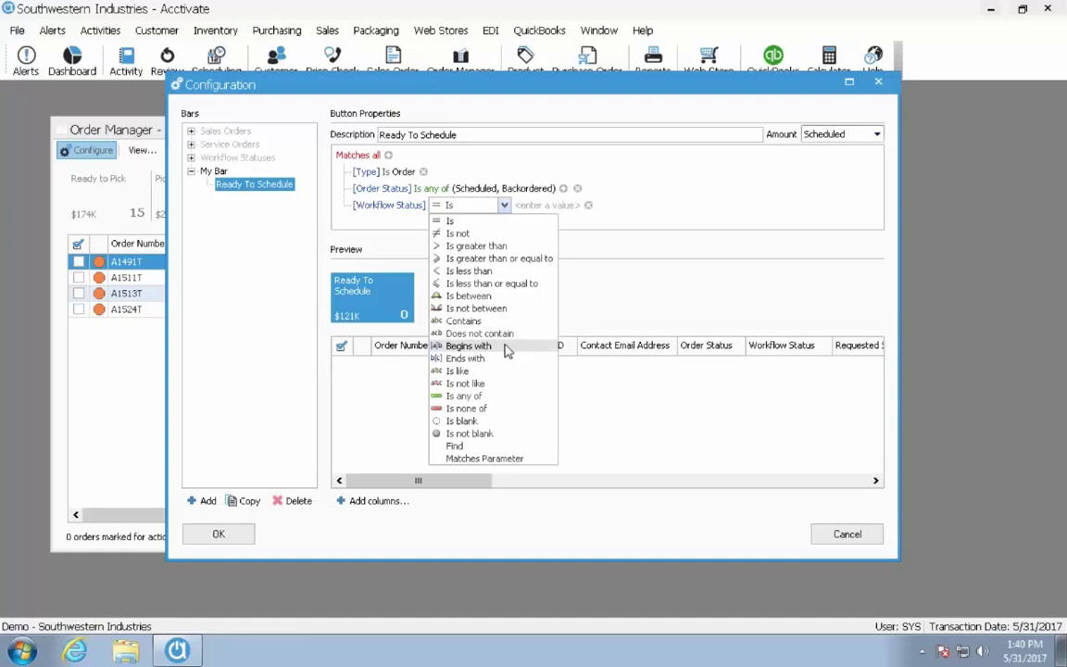
pyautogui.click(488, 397)
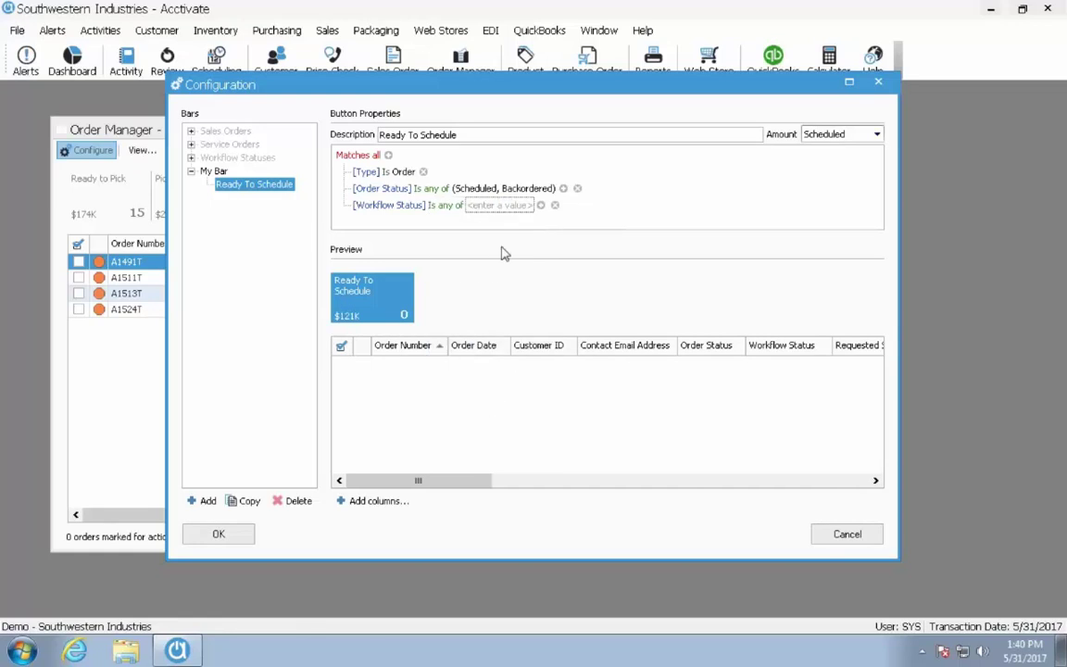
# Set the Workflow Status condition's values to Ready to Pick and Partially Invoiced
pyautogui.click(500, 205)
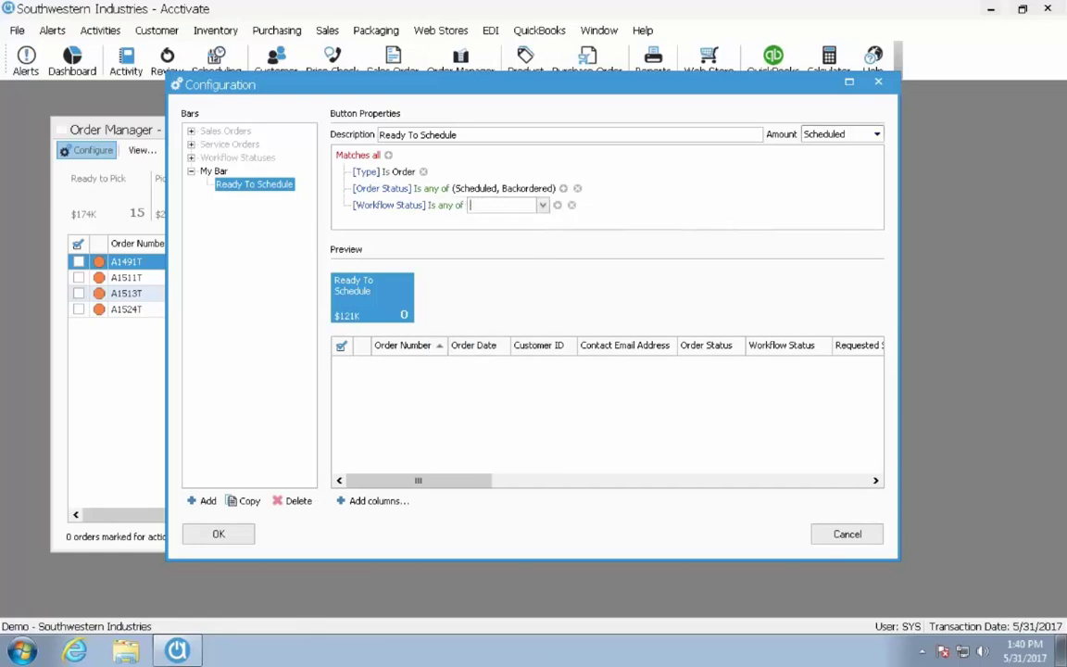
pyautogui.click(541, 206)
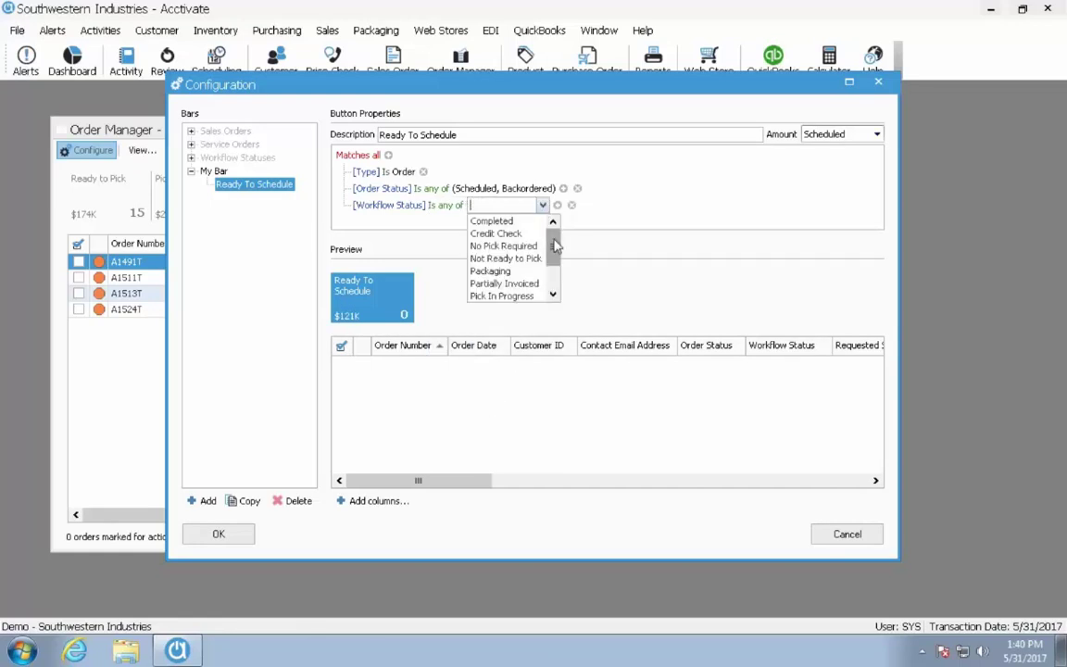
pyautogui.moveTo(553, 246); pyautogui.dragTo(553, 272)
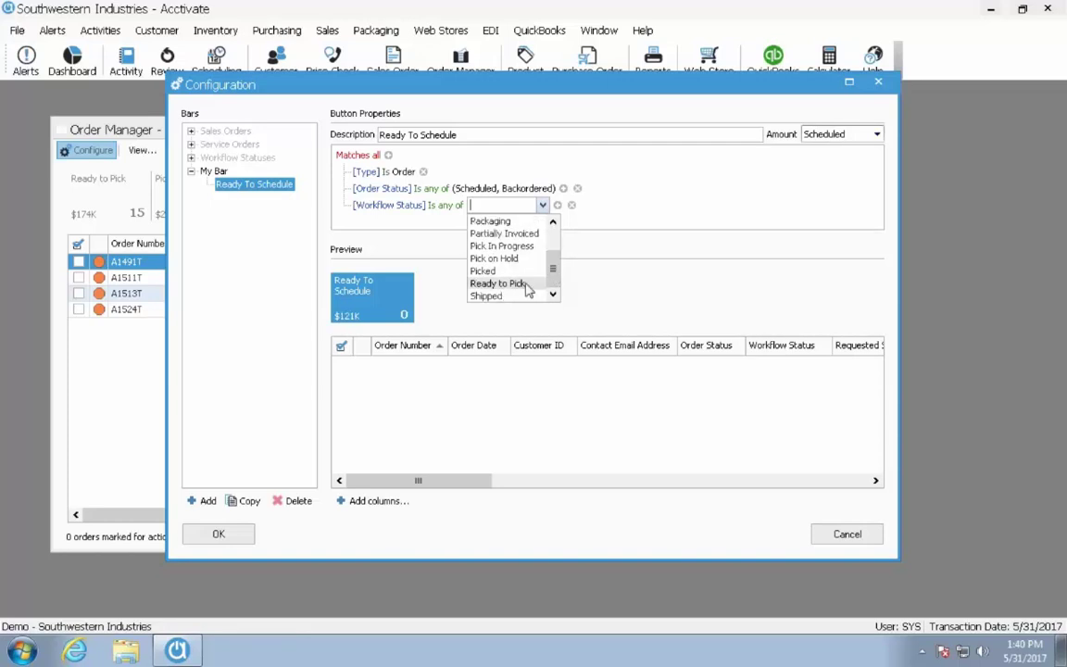
pyautogui.click(524, 285)
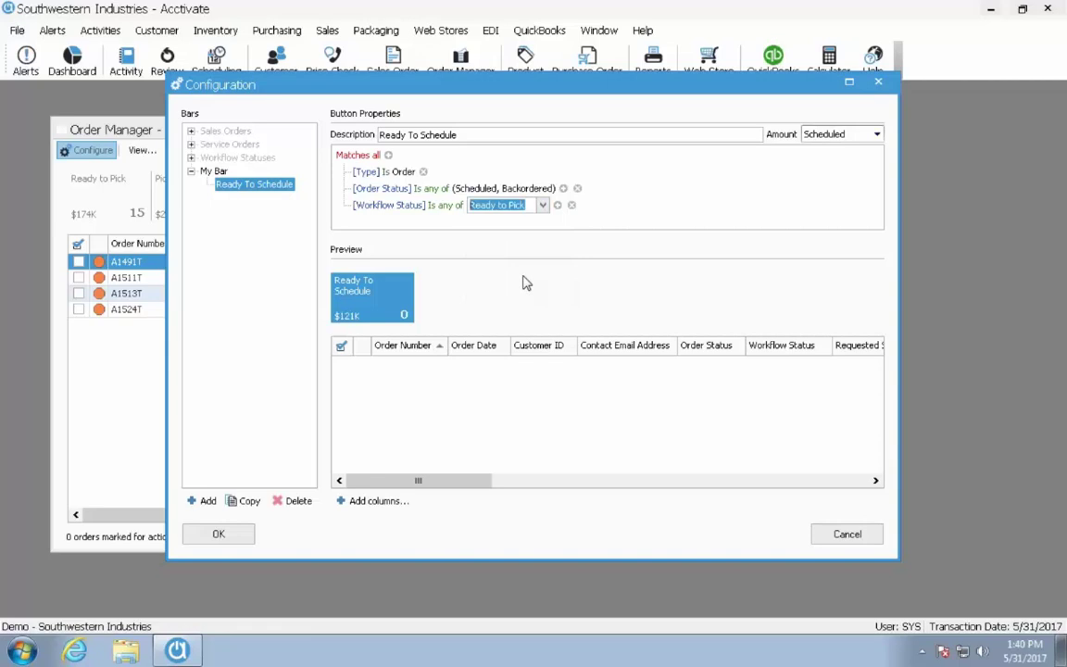
pyautogui.click(553, 207)
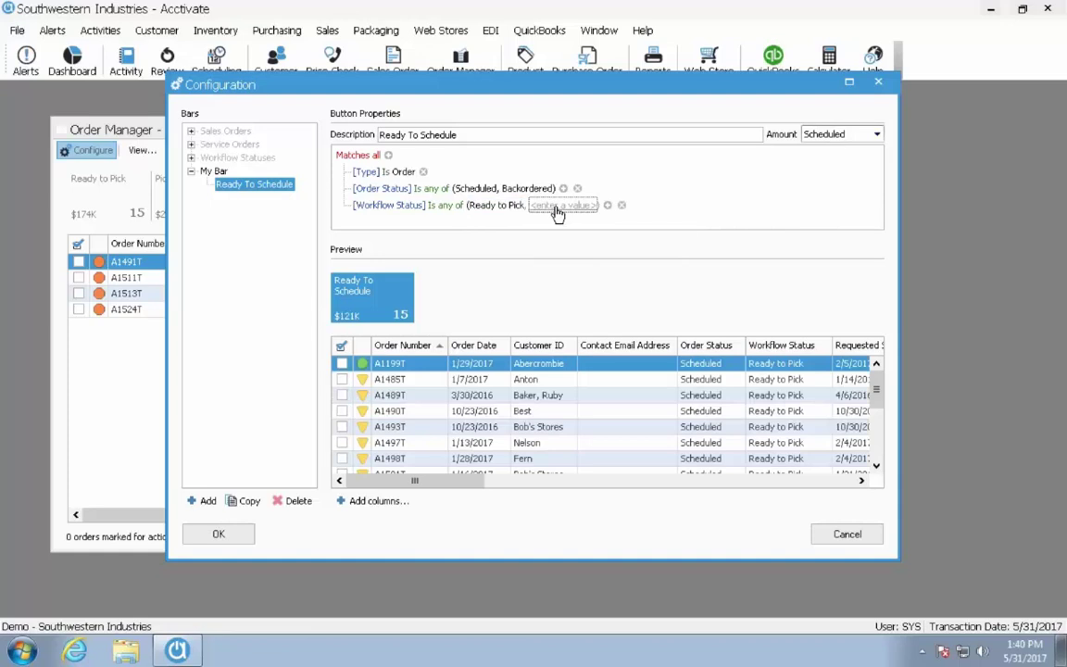
pyautogui.click(557, 210)
pyautogui.click(606, 205)
pyautogui.moveTo(616, 243); pyautogui.dragTo(613, 280)
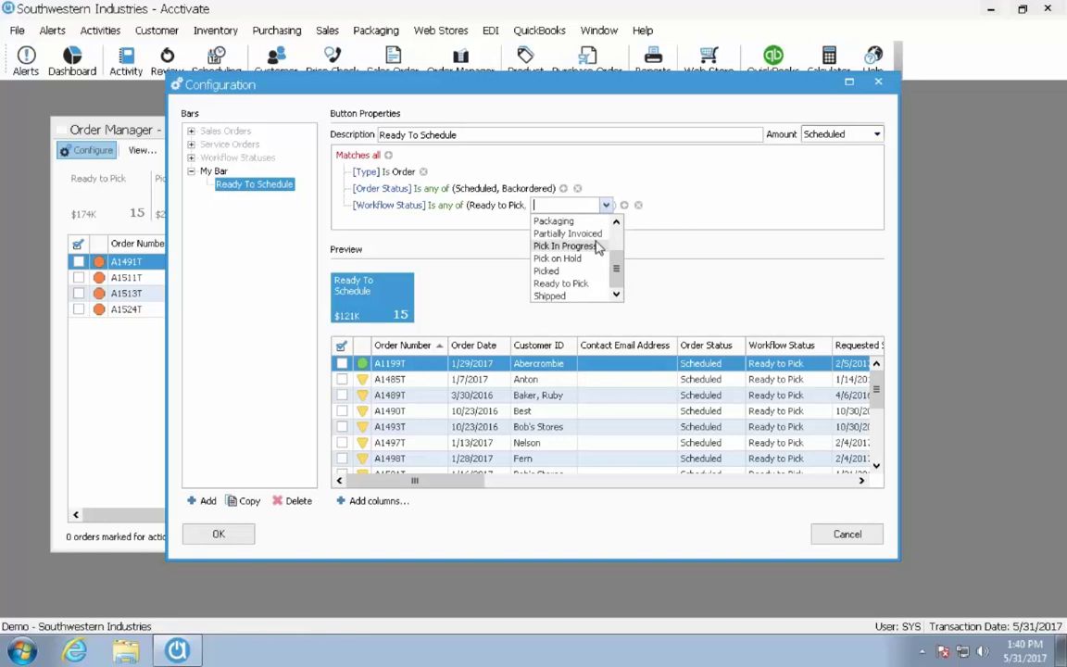
pyautogui.click(595, 234)
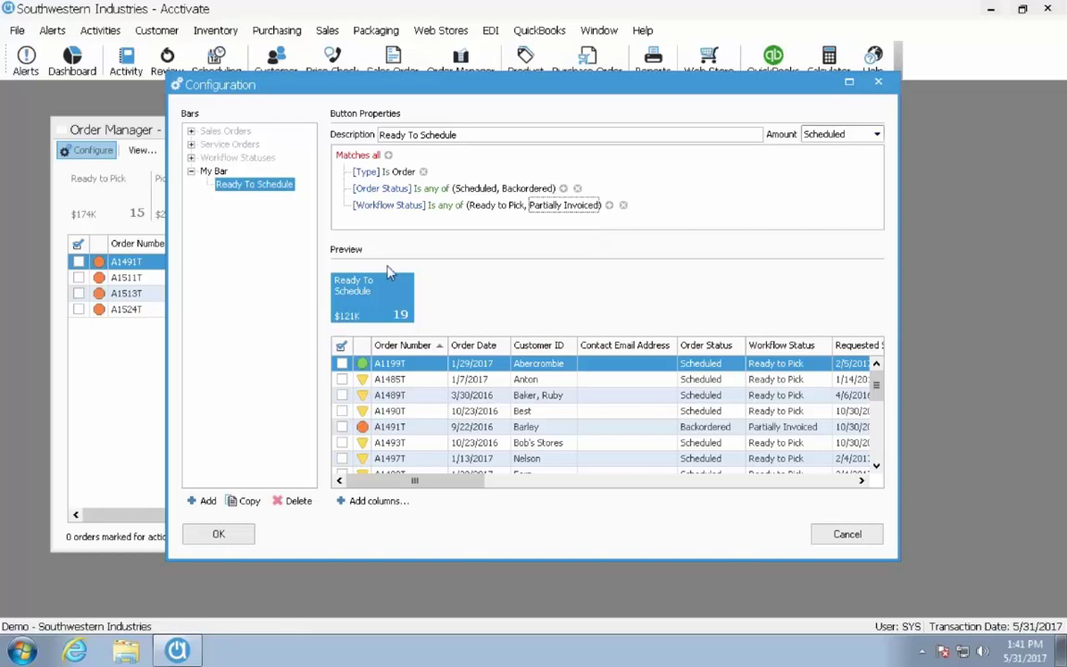
pyautogui.moveTo(879, 390)
pyautogui.mouseDown()
pyautogui.moveTo(874, 453)
pyautogui.moveTo(876, 383)
pyautogui.mouseUp()
pyautogui.click(576, 369)
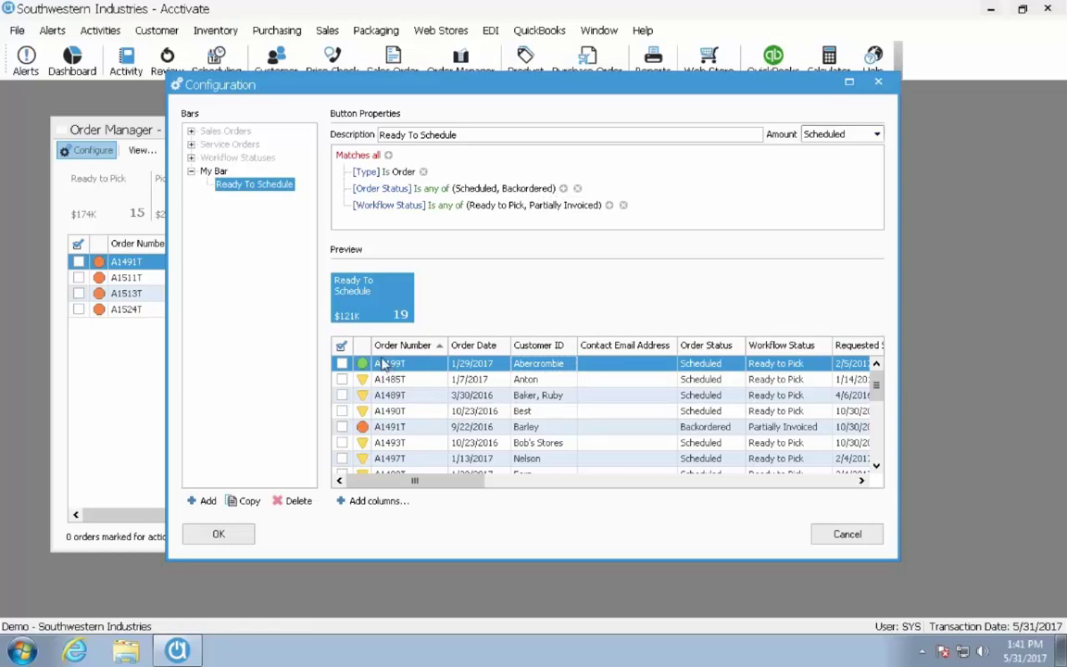
# Add a Scheduled Icon condition with the operator Is any of to the Ready To Schedule filter
pyautogui.click(388, 155)
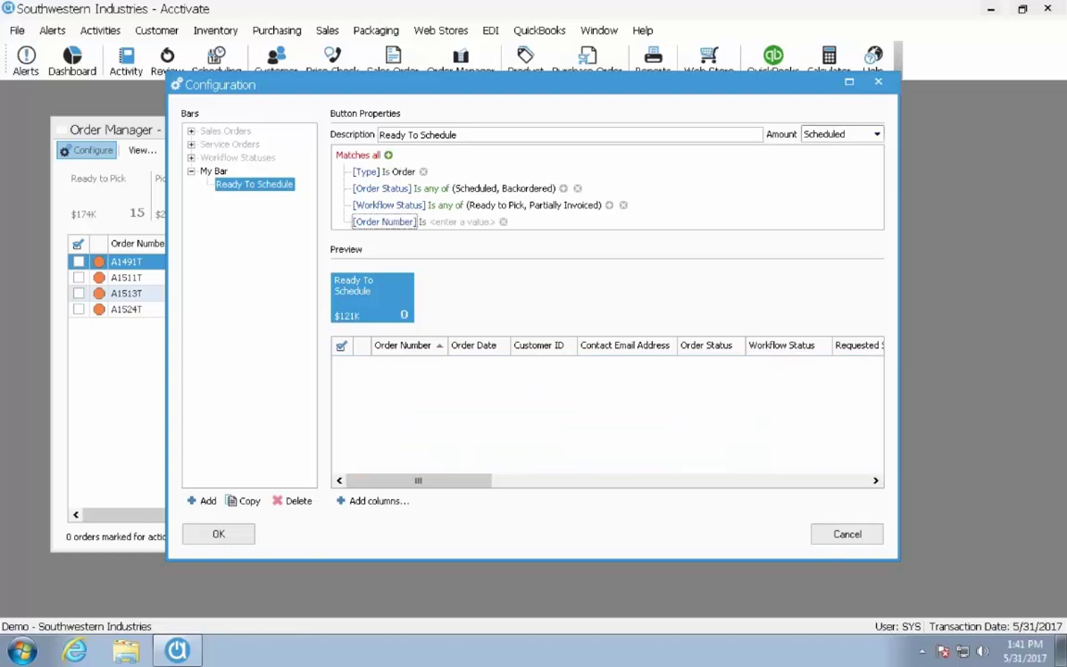
pyautogui.click(398, 222)
pyautogui.moveTo(484, 288); pyautogui.dragTo(480, 359)
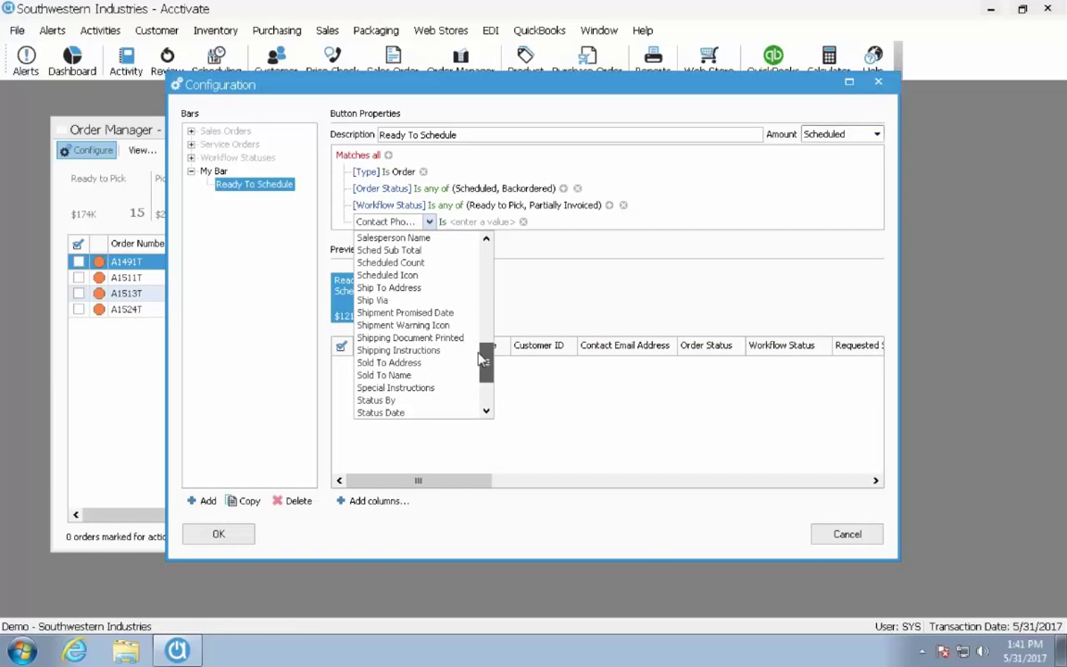
pyautogui.moveTo(483, 359); pyautogui.dragTo(483, 350)
pyautogui.click(432, 316)
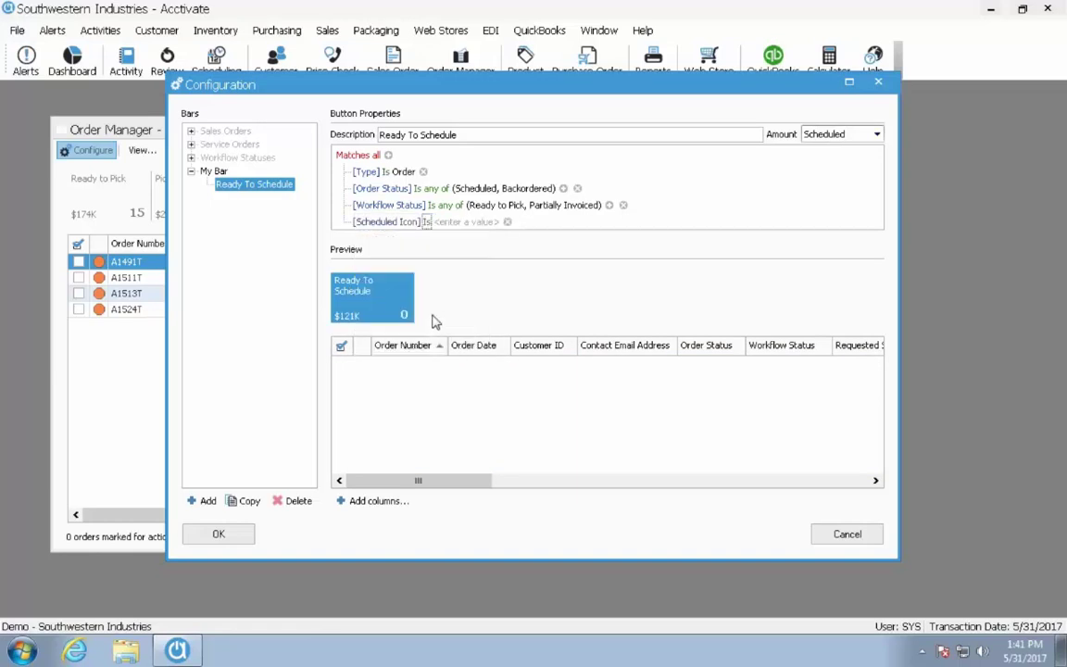
pyautogui.click(440, 222)
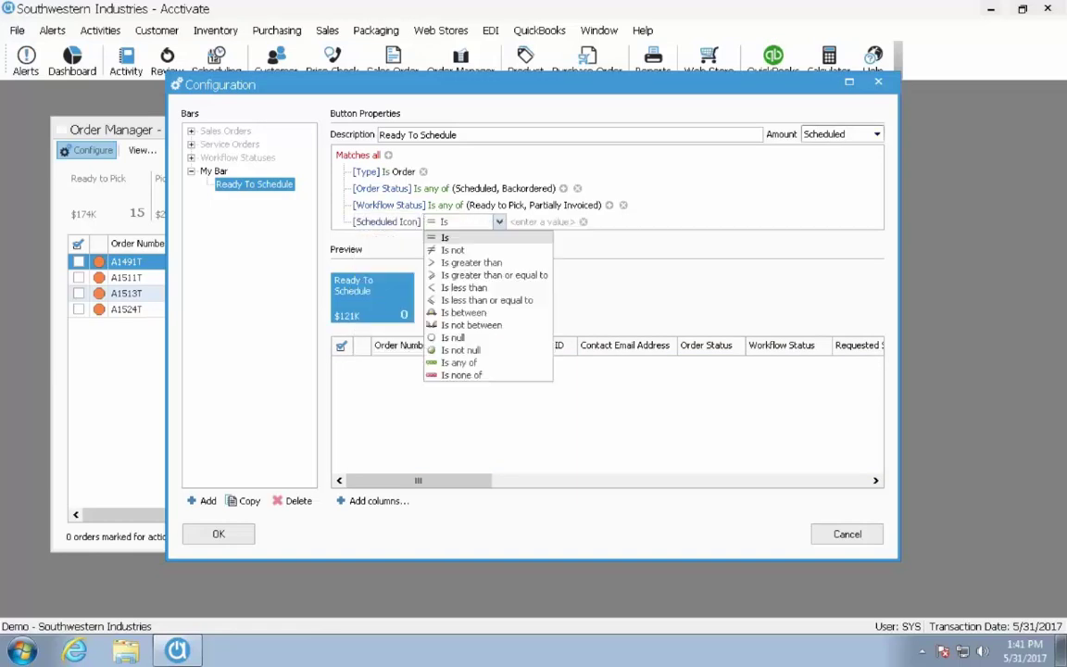
pyautogui.click(472, 362)
# Set the Scheduled Icon condition's values to Partially Backordered and Backordered
pyautogui.click(472, 225)
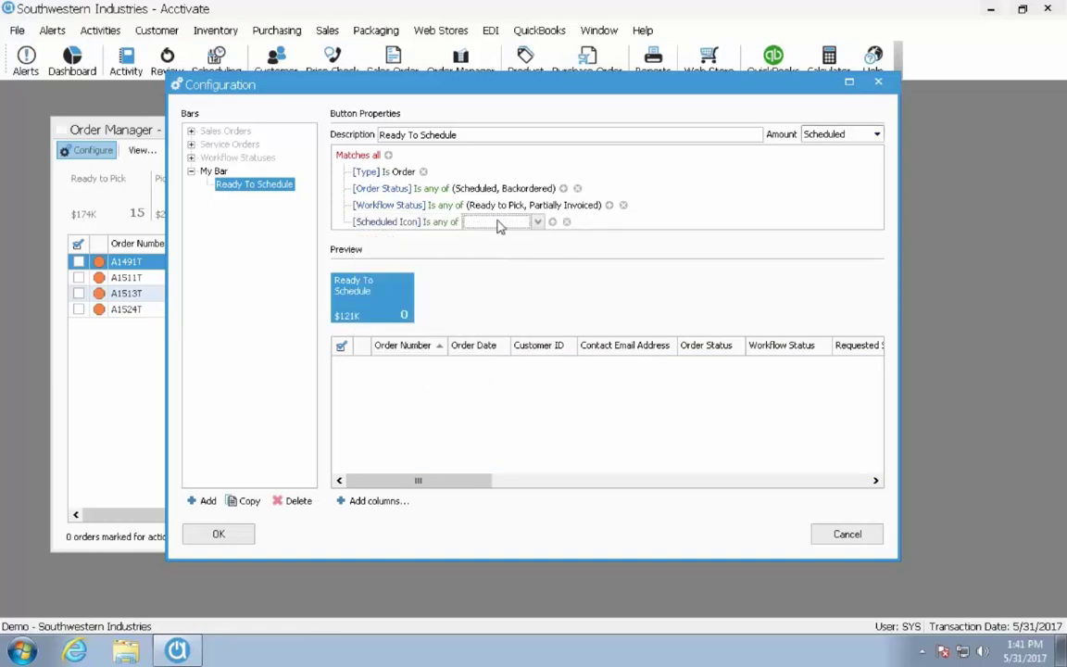
pyautogui.click(538, 222)
pyautogui.click(517, 255)
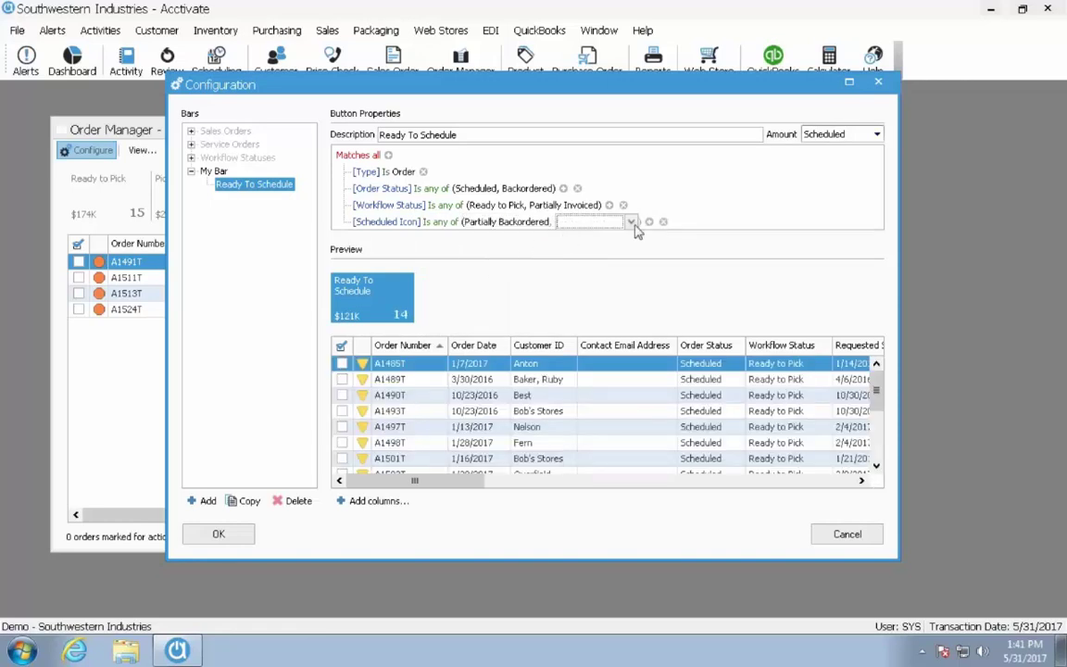
pyautogui.click(570, 222)
pyautogui.click(597, 269)
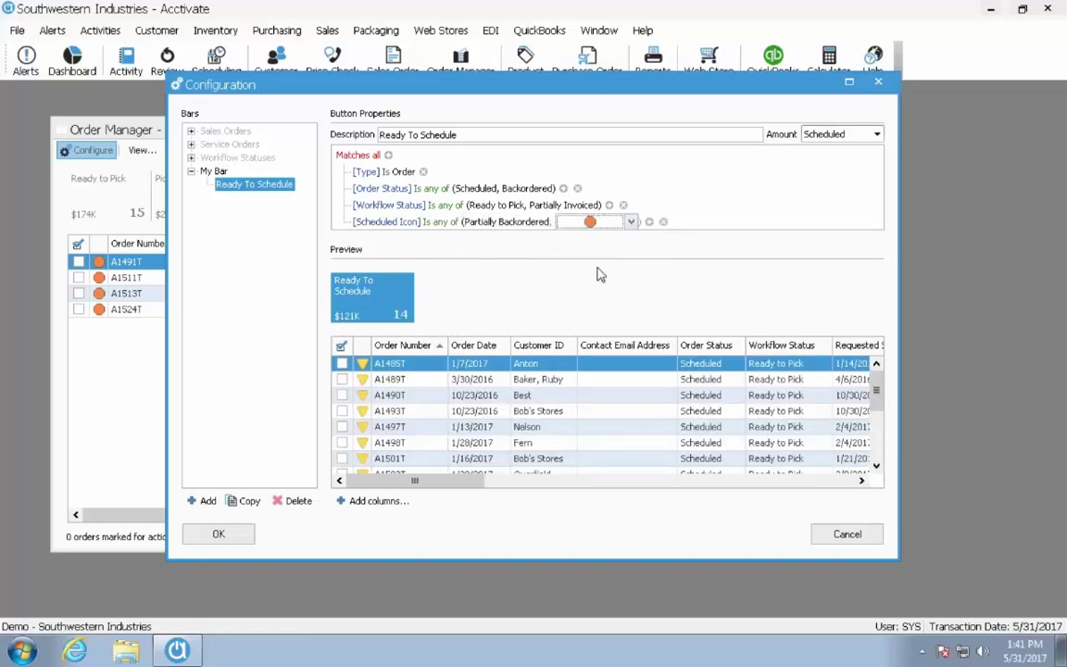
pyautogui.click(690, 227)
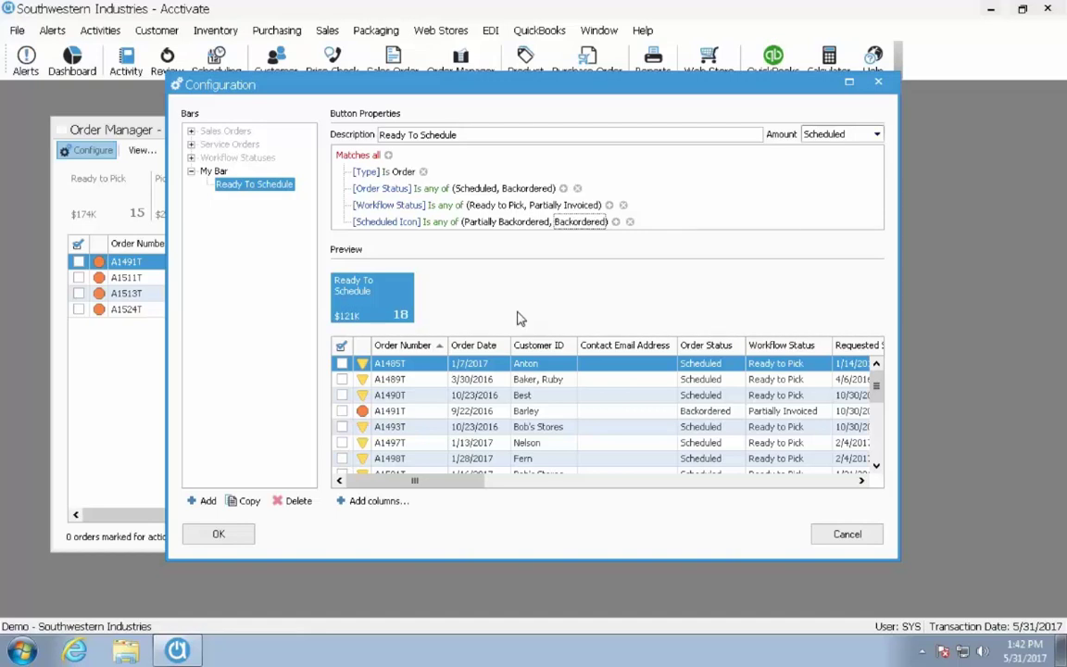
# Save the bar configuration and show the Ready To Schedule orders on My Bar in the Order Manager
pyautogui.click(222, 539)
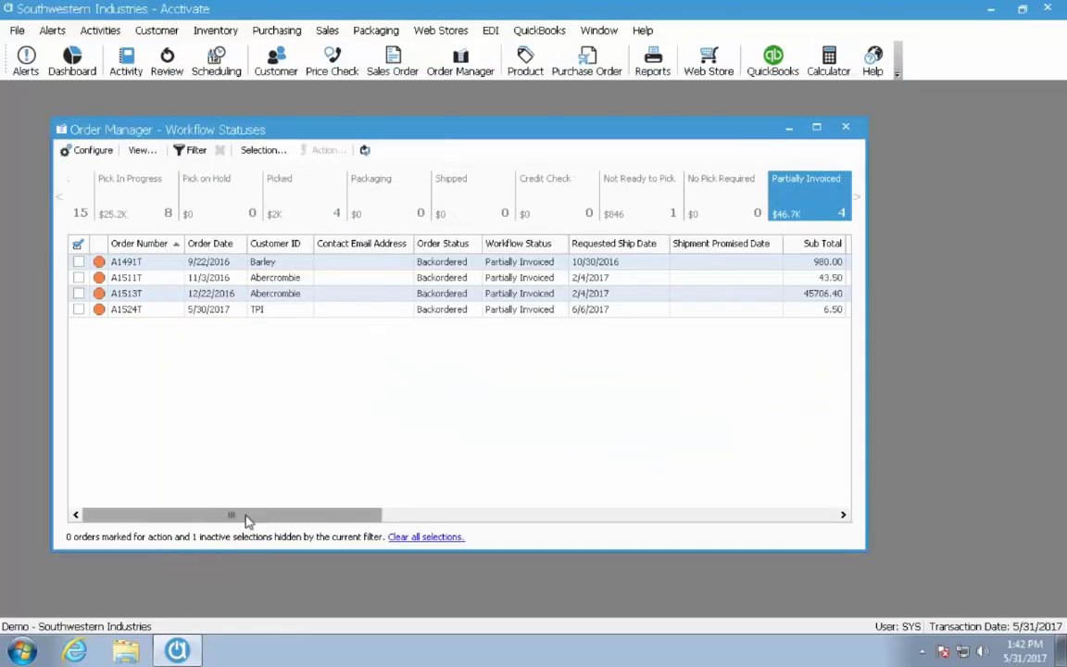
pyautogui.click(142, 150)
pyautogui.click(158, 167)
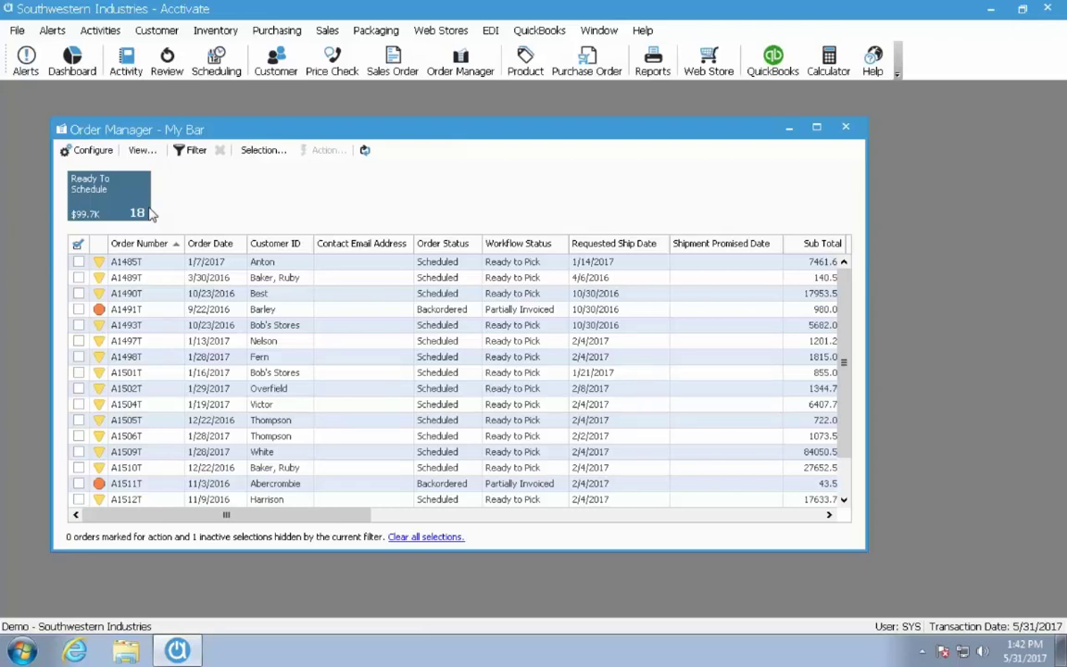
pyautogui.click(134, 213)
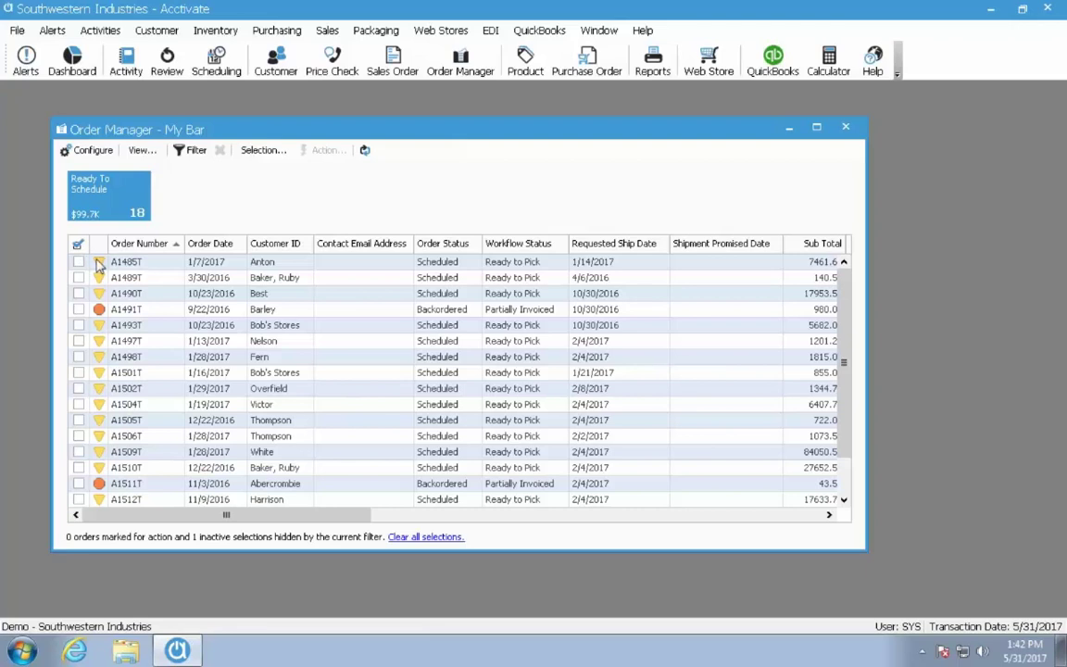
# Mark all Ready To Schedule orders, schedule them together and accept the confirmations
pyautogui.click(78, 246)
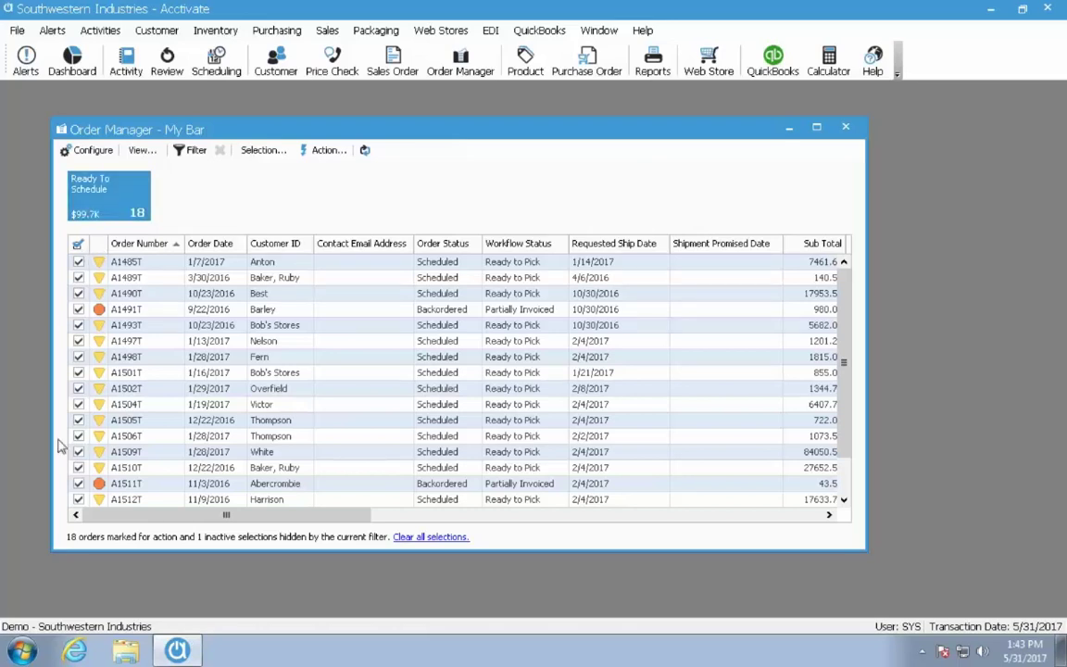
pyautogui.click(323, 150)
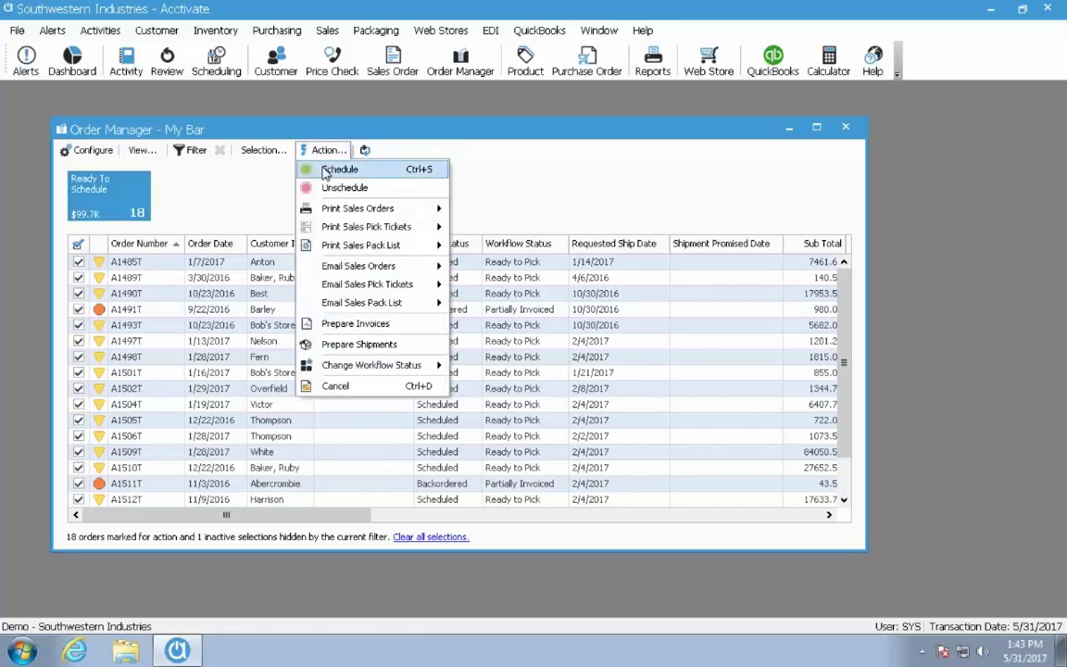
pyautogui.click(326, 170)
pyautogui.click(521, 380)
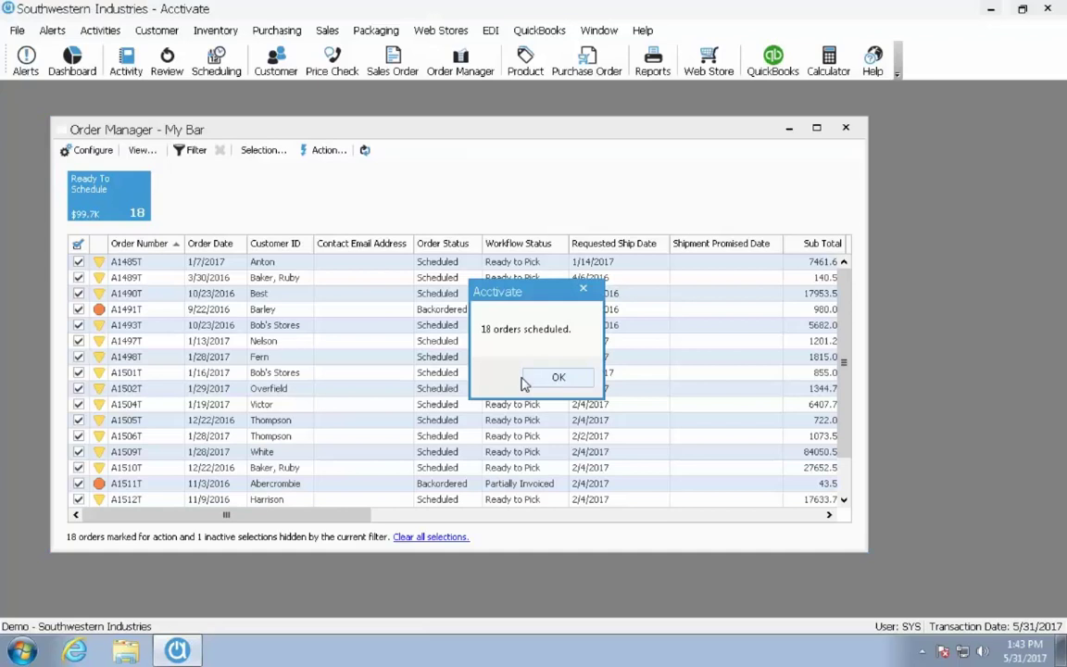
pyautogui.click(535, 380)
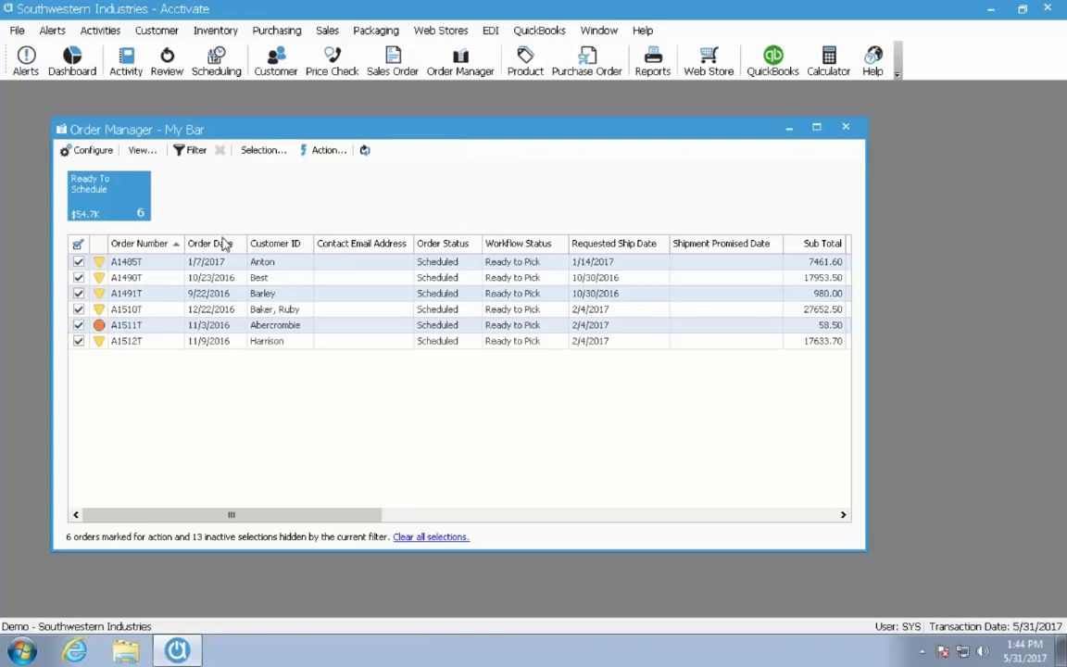
# Switch the Order Manager to the Workflow Statuses bar to review the Ready to Pick orders
pyautogui.click(134, 152)
pyautogui.click(189, 224)
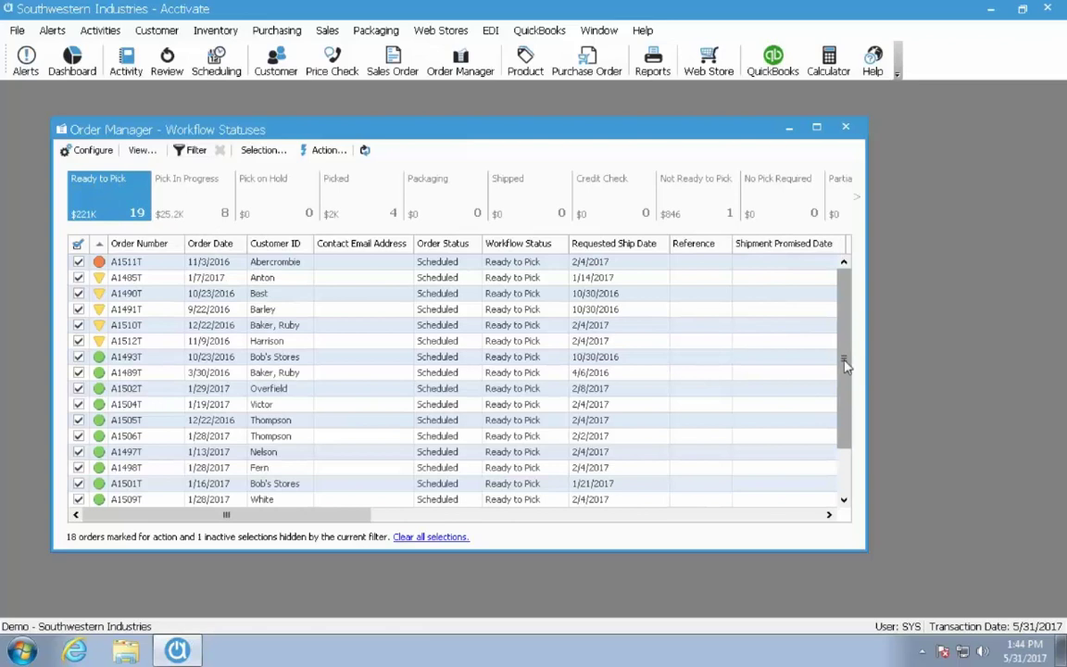
# Clear all order marks in Ready to Pick and mark only the orders with green scheduled icons
pyautogui.click(78, 243)
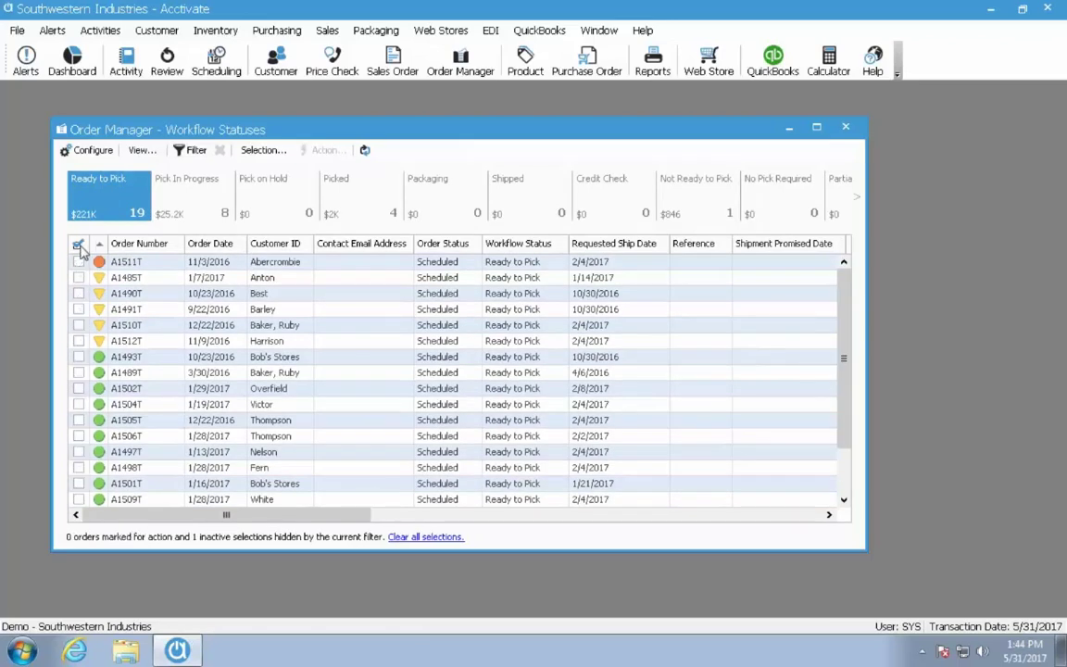
pyautogui.click(122, 357)
pyautogui.scroll(-1, 144, 370)
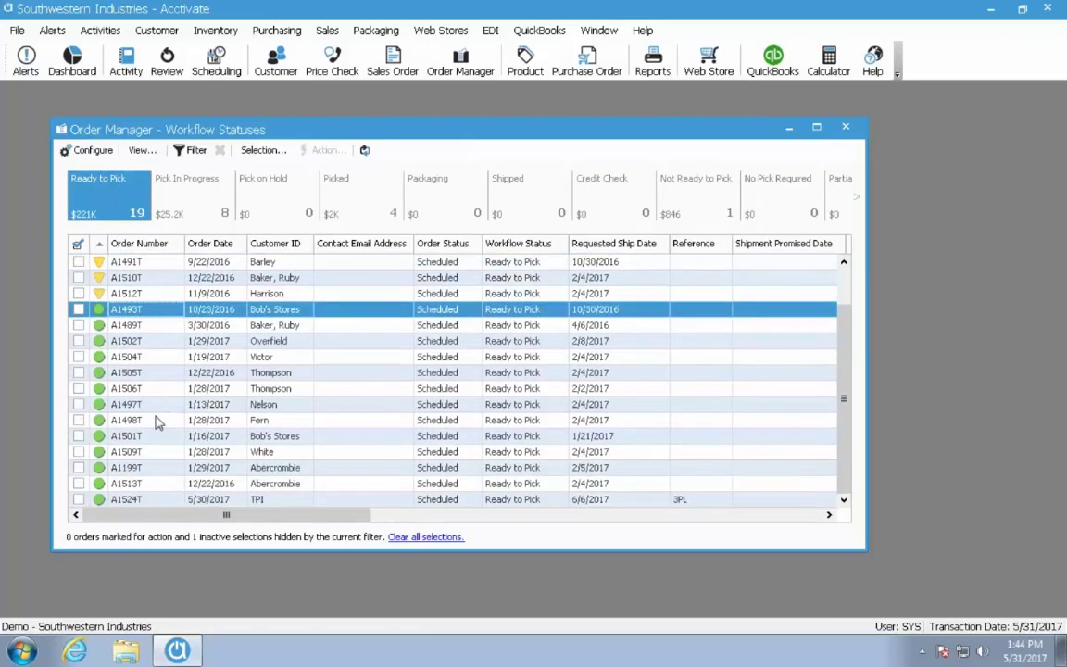
pyautogui.keyDown('shift'); pyautogui.click(137, 499); pyautogui.keyUp('shift')
pyautogui.click(263, 150)
pyautogui.click(283, 185)
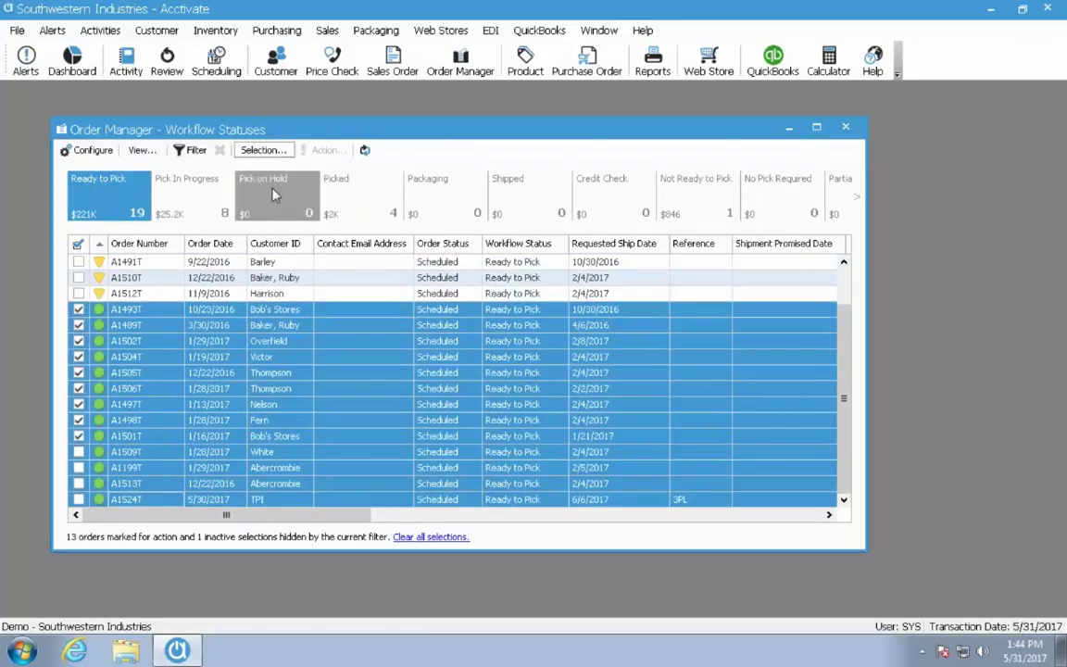
pyautogui.scroll(1, 528, 341)
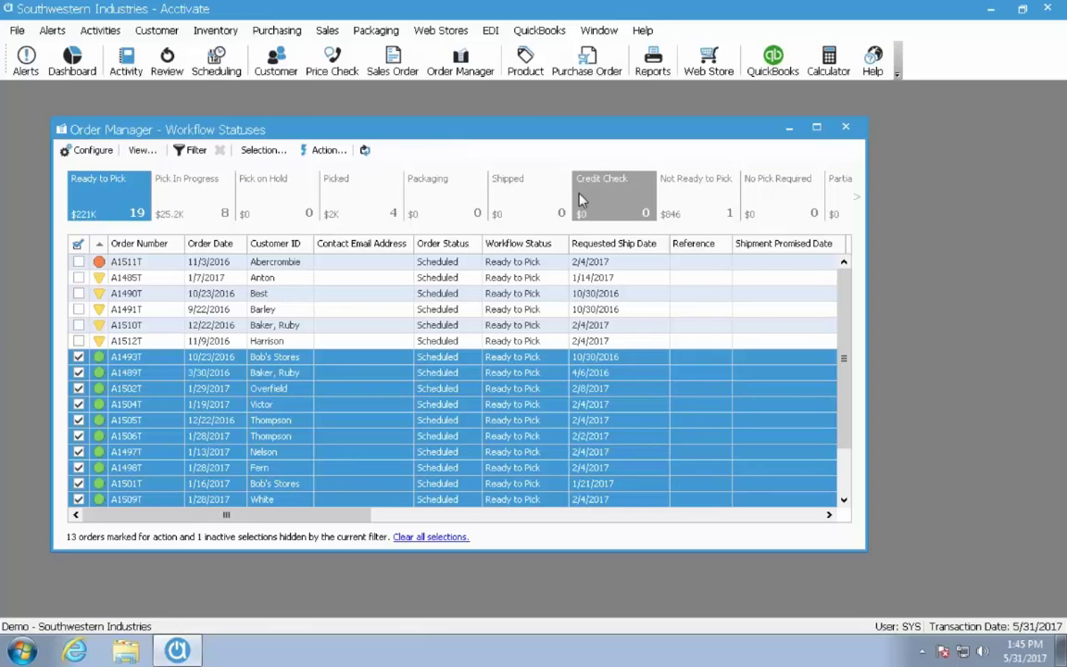
# Clear the order marks, switch the Order Manager to My Bar and sort its orders by Workflow Status
pyautogui.click(78, 245)
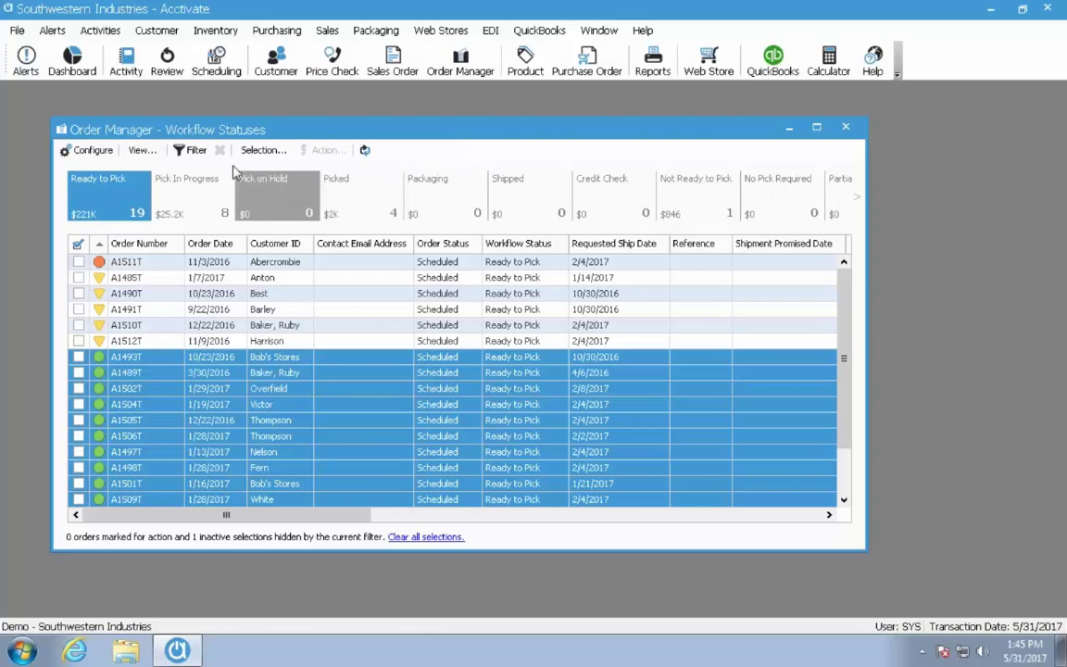
pyautogui.click(146, 153)
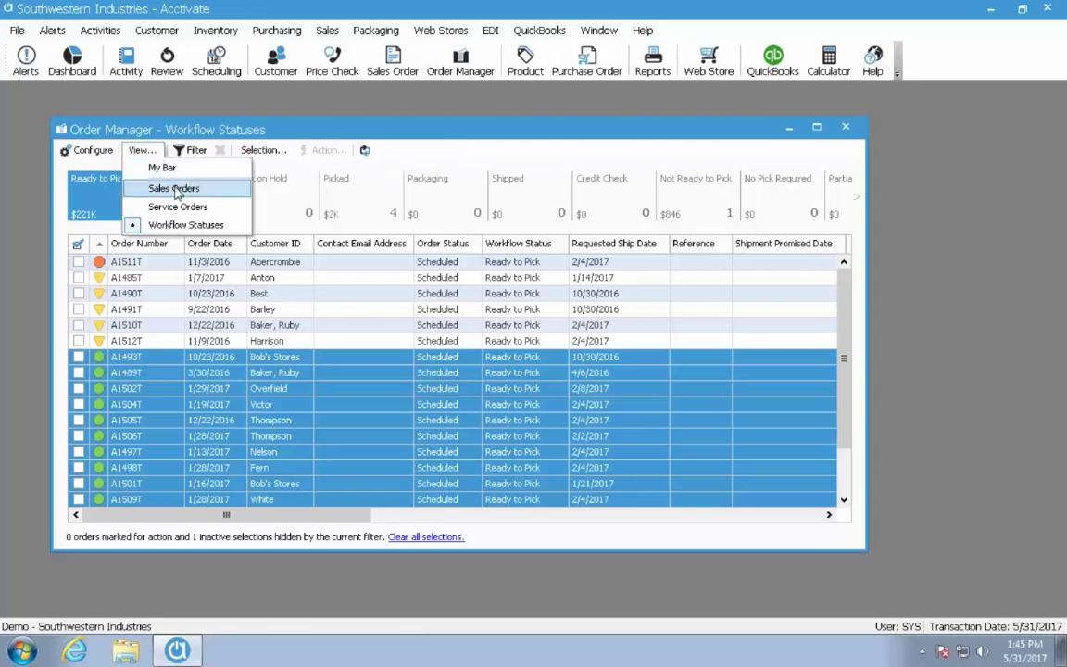
pyautogui.click(163, 167)
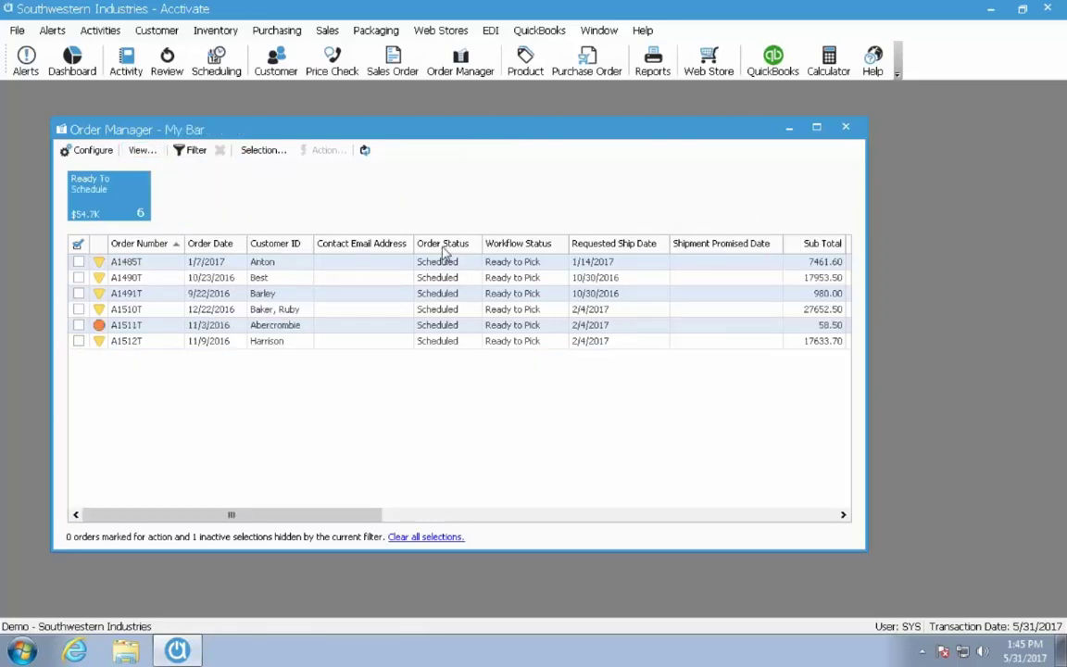
pyautogui.click(514, 242)
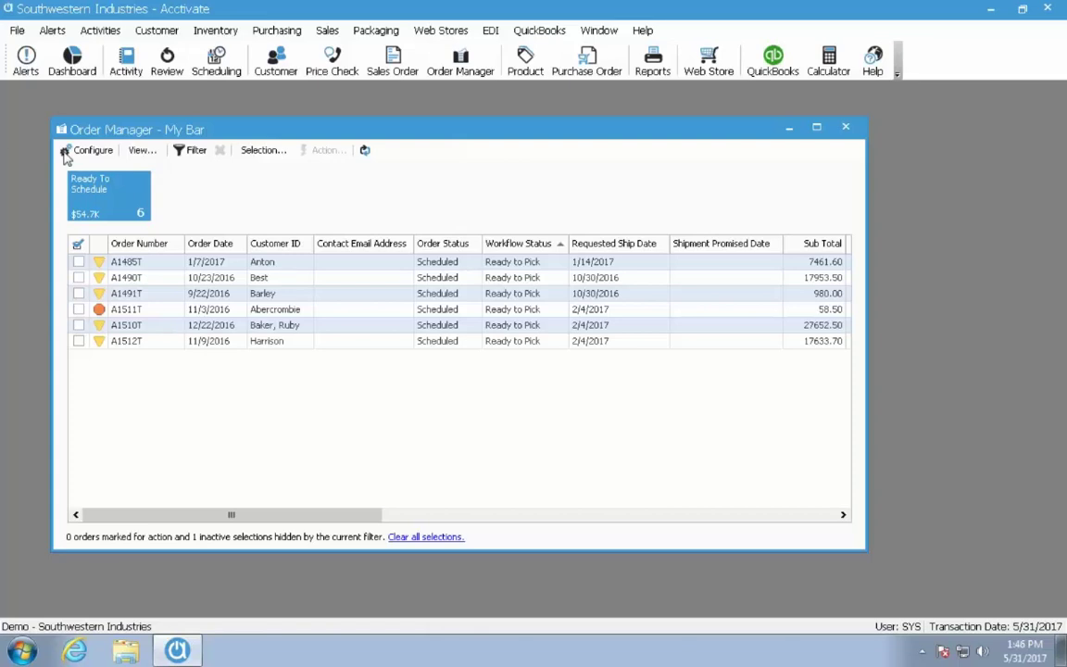
# Open a blank credit memo to examine its Status and Workflow fields, and close it
pyautogui.click(327, 30)
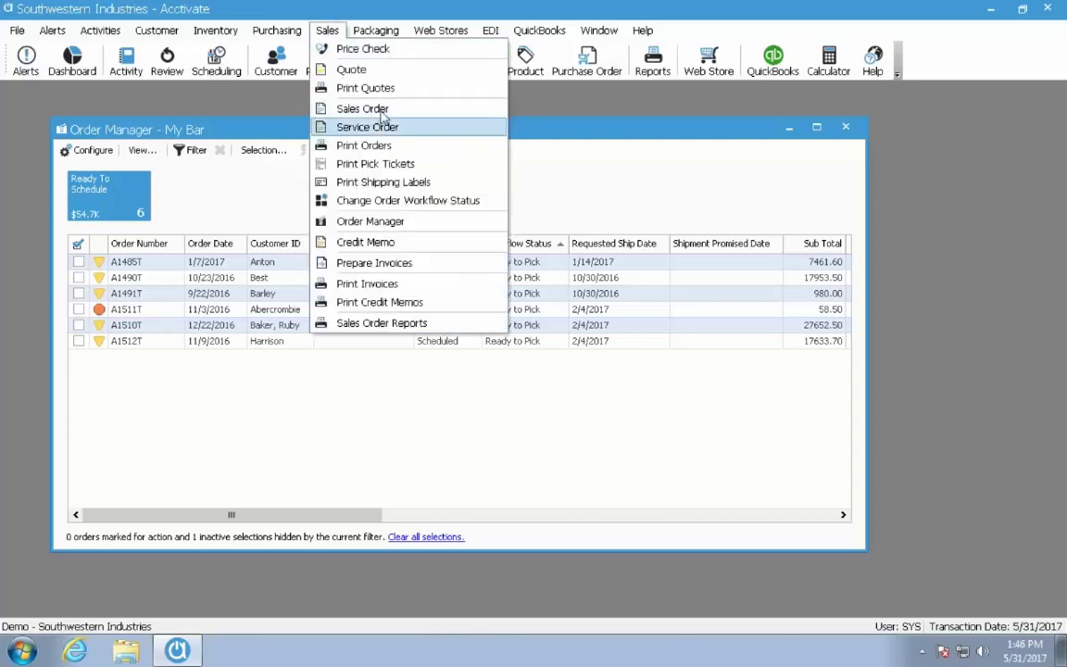
pyautogui.click(408, 224)
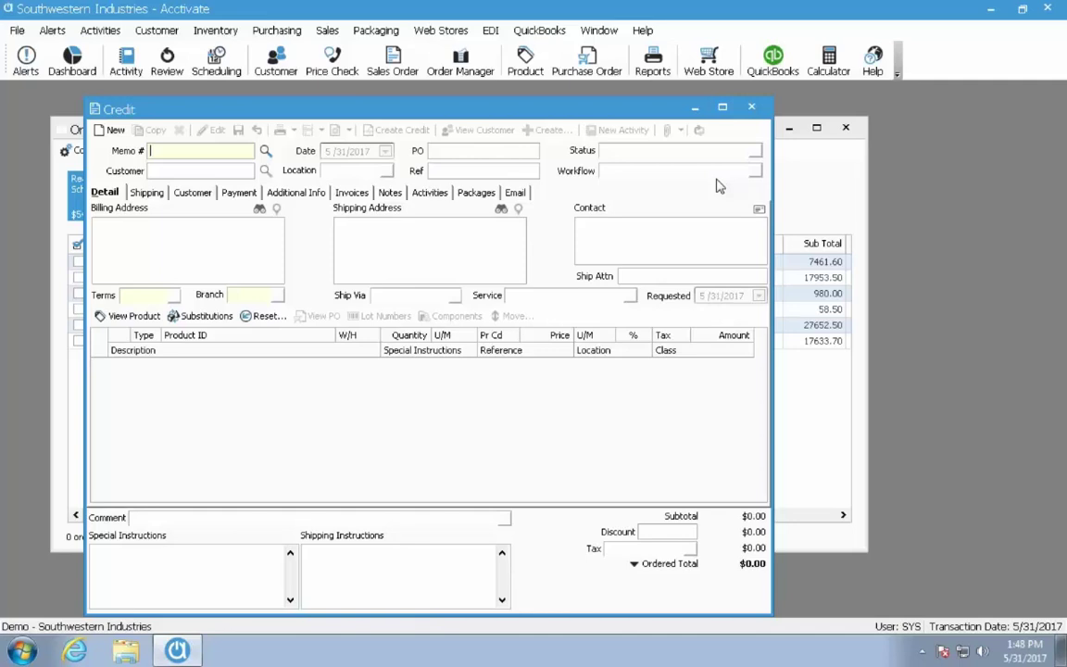
pyautogui.click(754, 110)
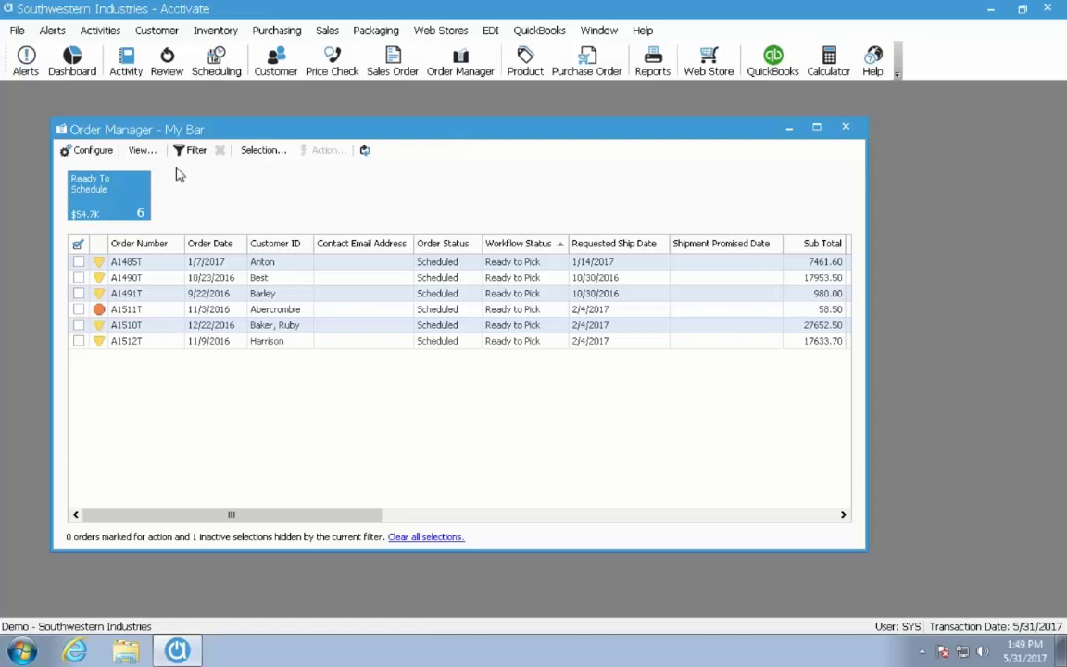
# Switch to the Workflow Statuses bar, examine the Change Workflow Status options for the first Ready to Pick order, and unmark it
pyautogui.click(141, 150)
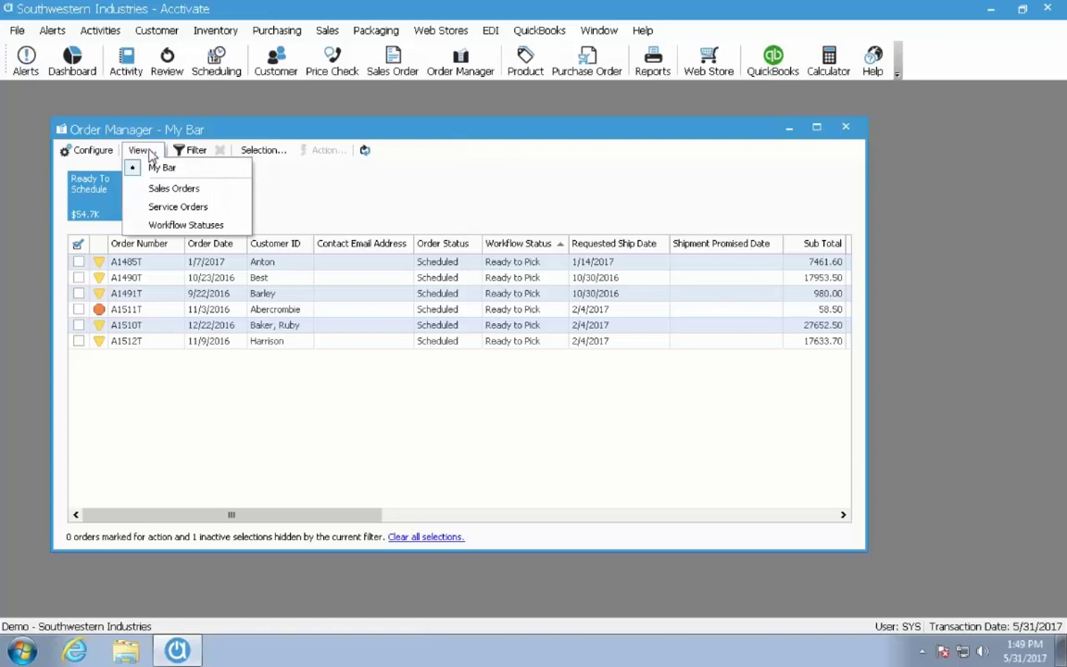
pyautogui.click(175, 225)
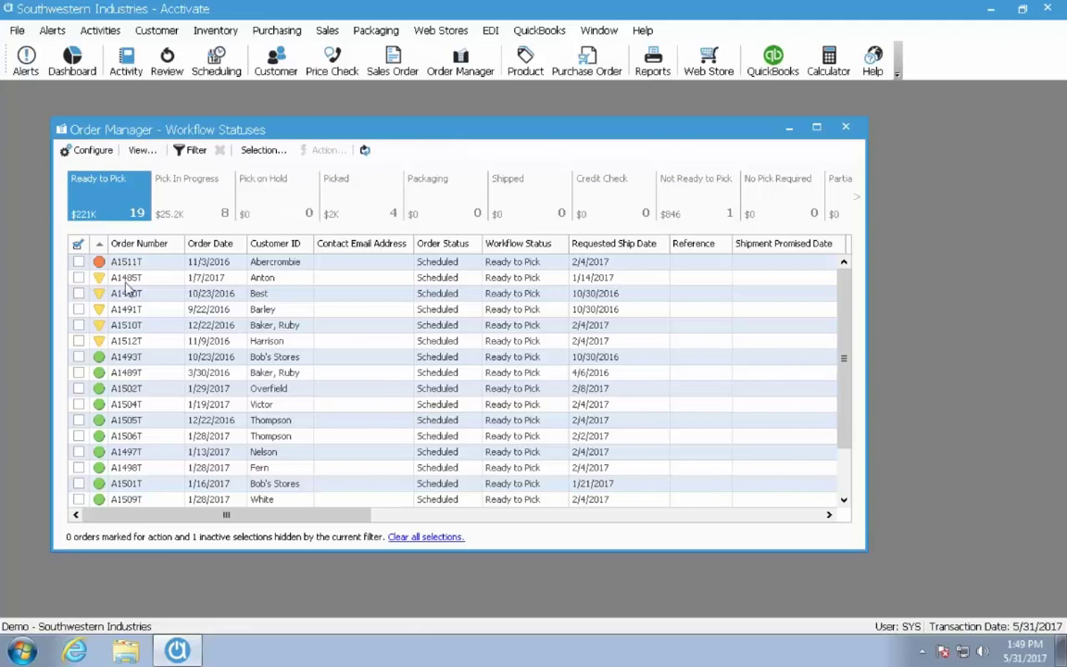
pyautogui.click(78, 263)
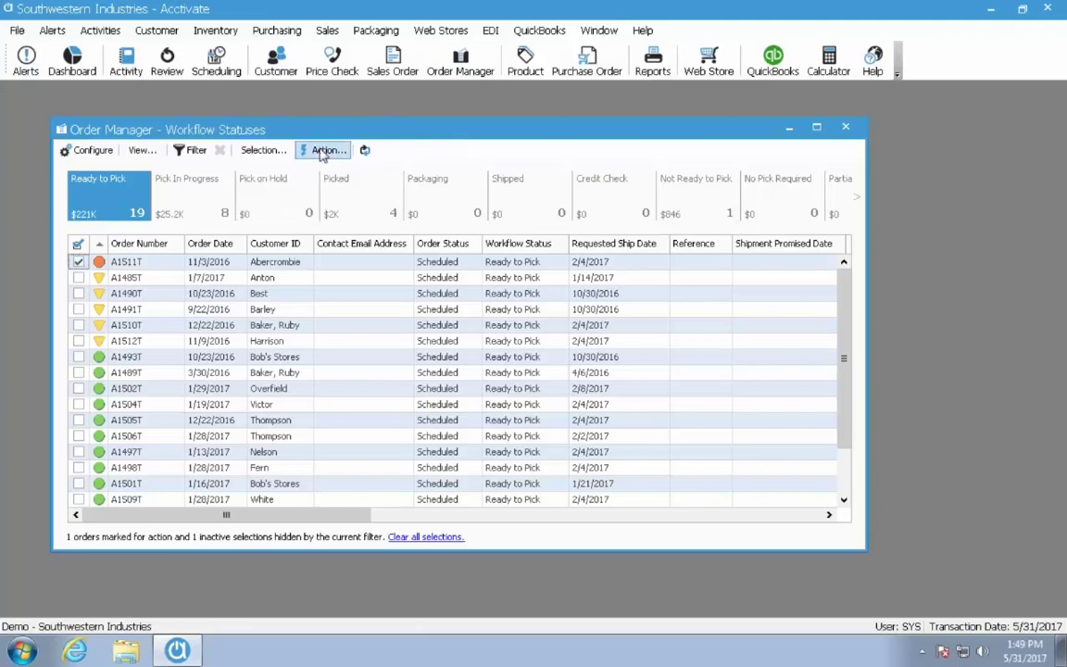
pyautogui.click(329, 150)
pyautogui.moveTo(422, 368)
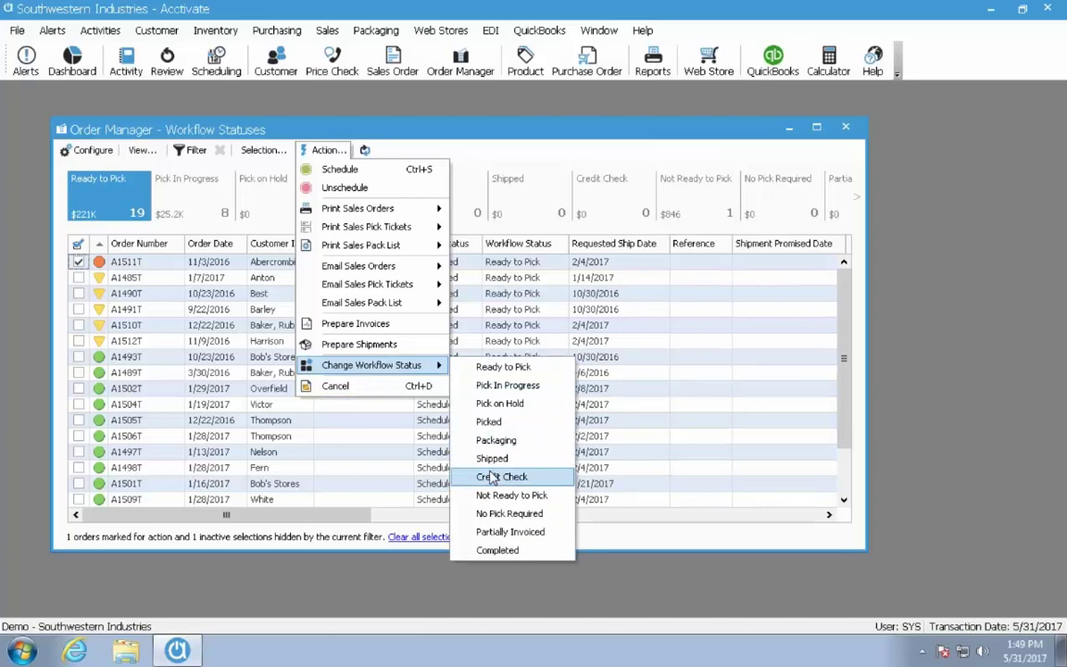
pyautogui.click(81, 263)
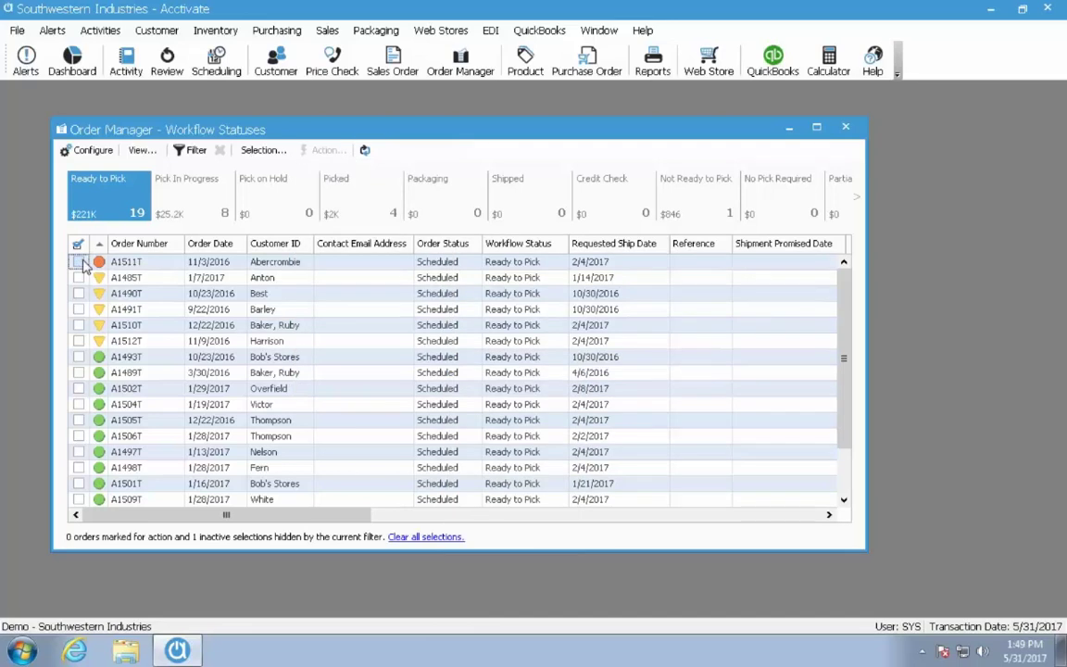
# Add a button named Ship Station to My Bar in the bar configuration
pyautogui.click(90, 155)
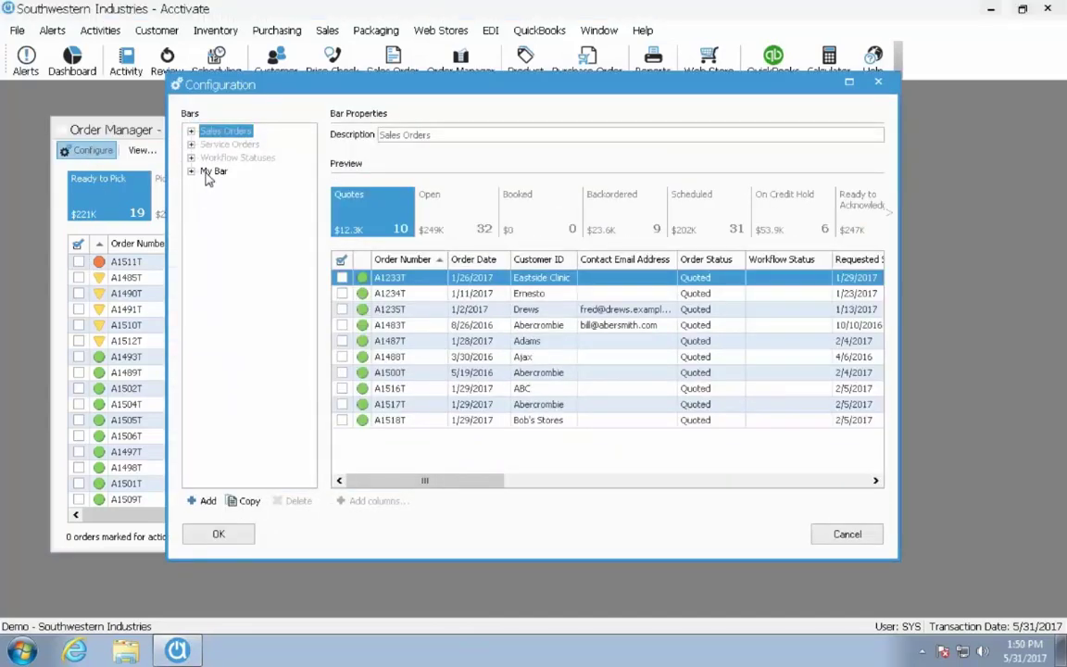
pyautogui.click(199, 172)
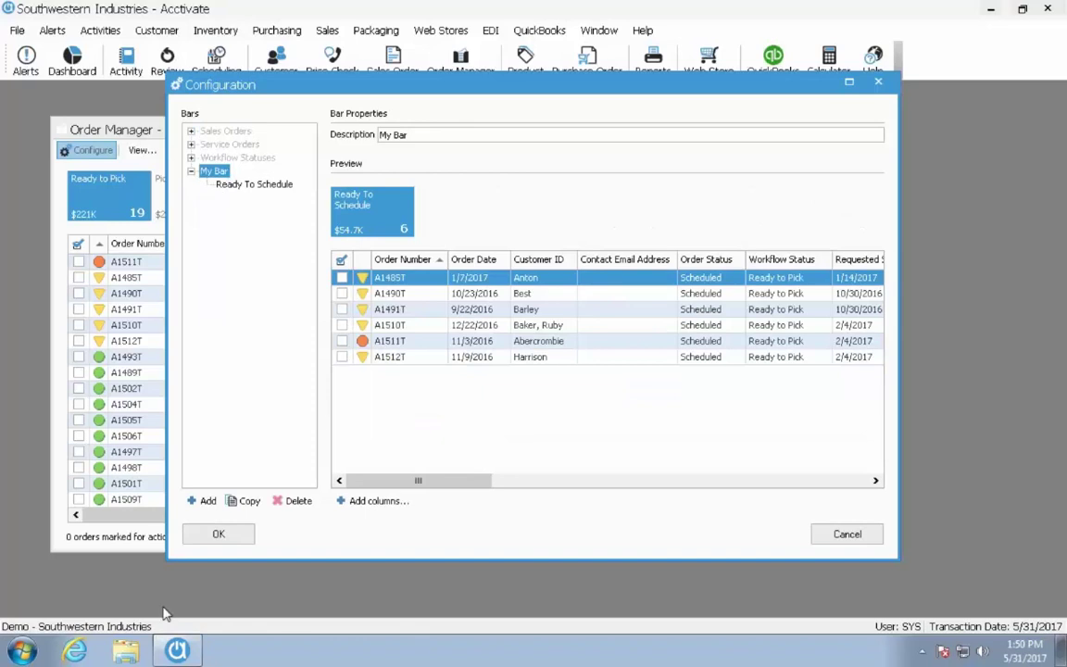
pyautogui.click(195, 501)
pyautogui.click(221, 538)
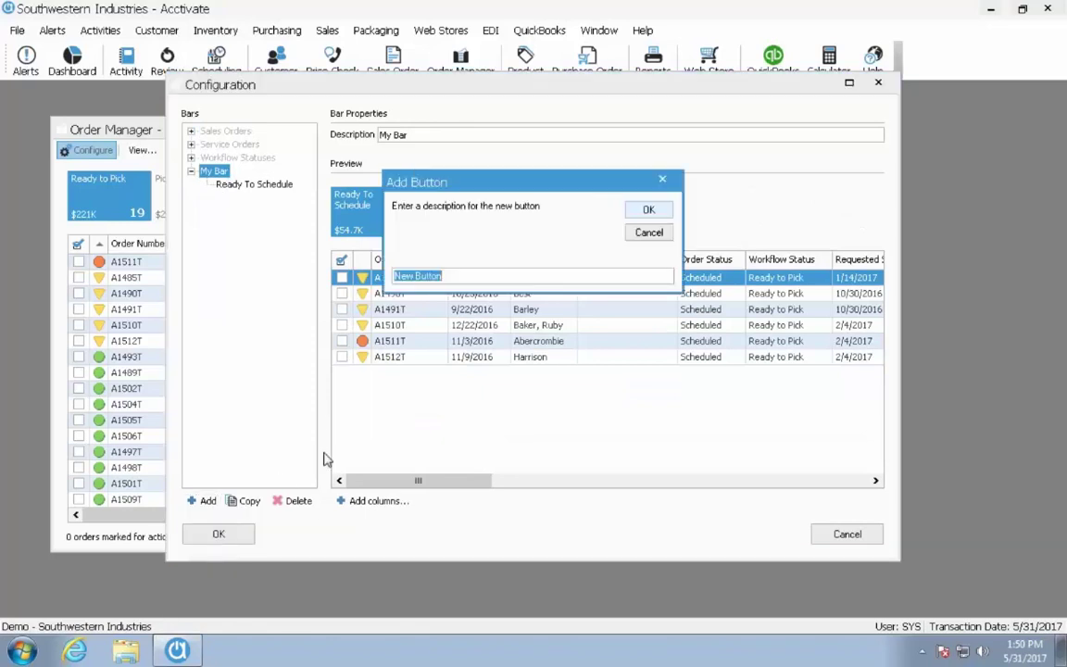
pyautogui.write('Ship Station')
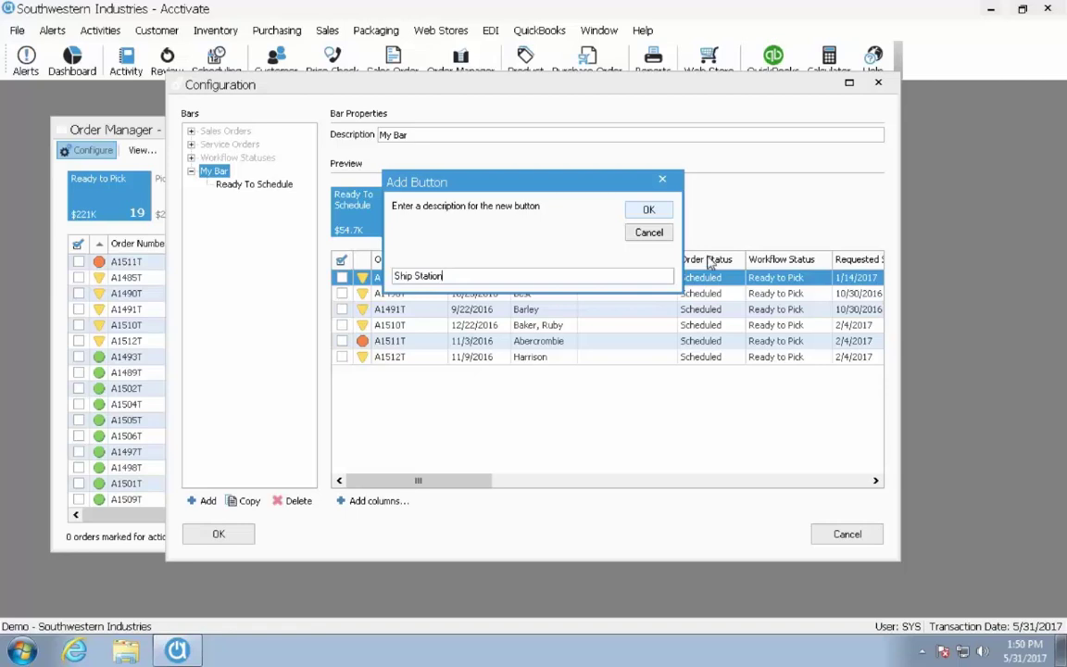
pyautogui.click(646, 210)
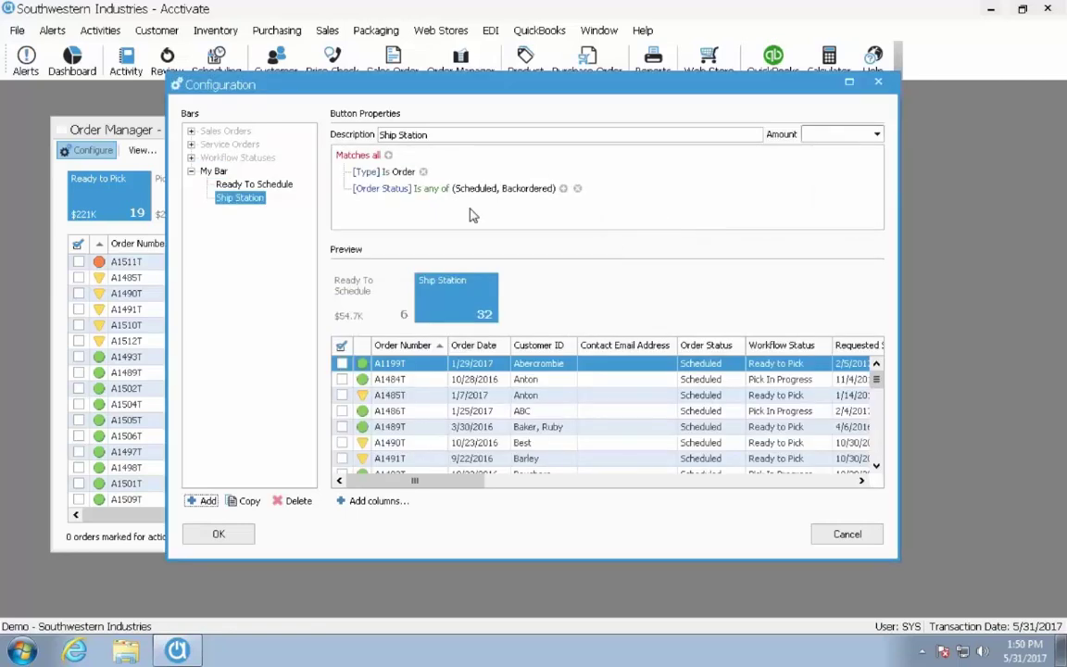
# Add a Workflow Status condition with the Is any of operator to the Ship Station button
pyautogui.click(388, 156)
pyautogui.click(384, 204)
pyautogui.scroll(-12, 467, 255)
pyautogui.click(451, 395)
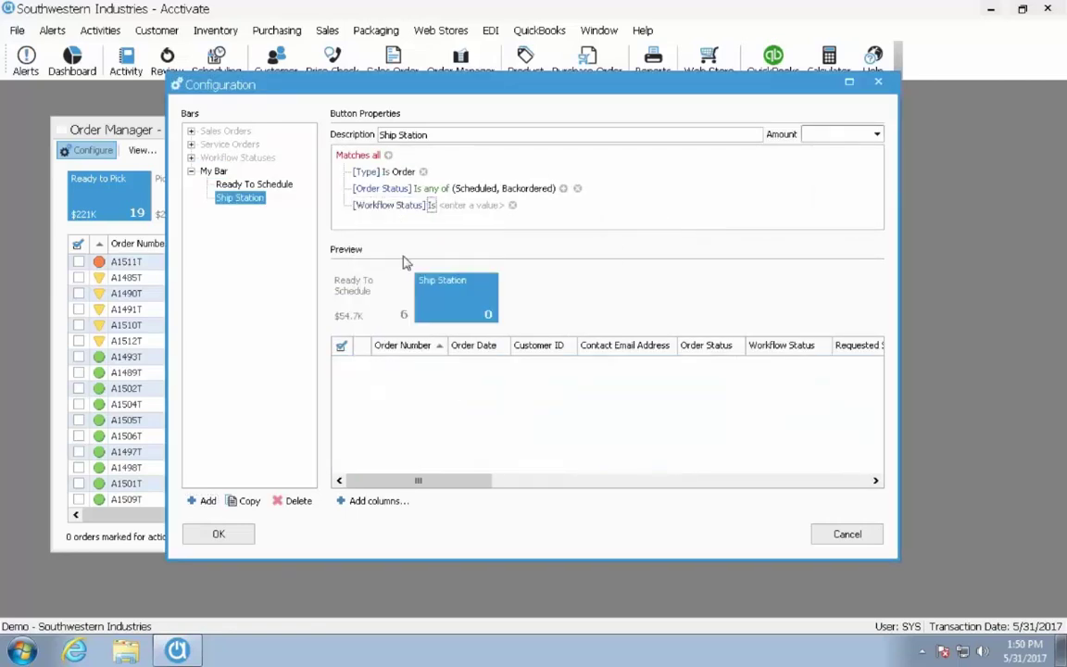
pyautogui.click(449, 205)
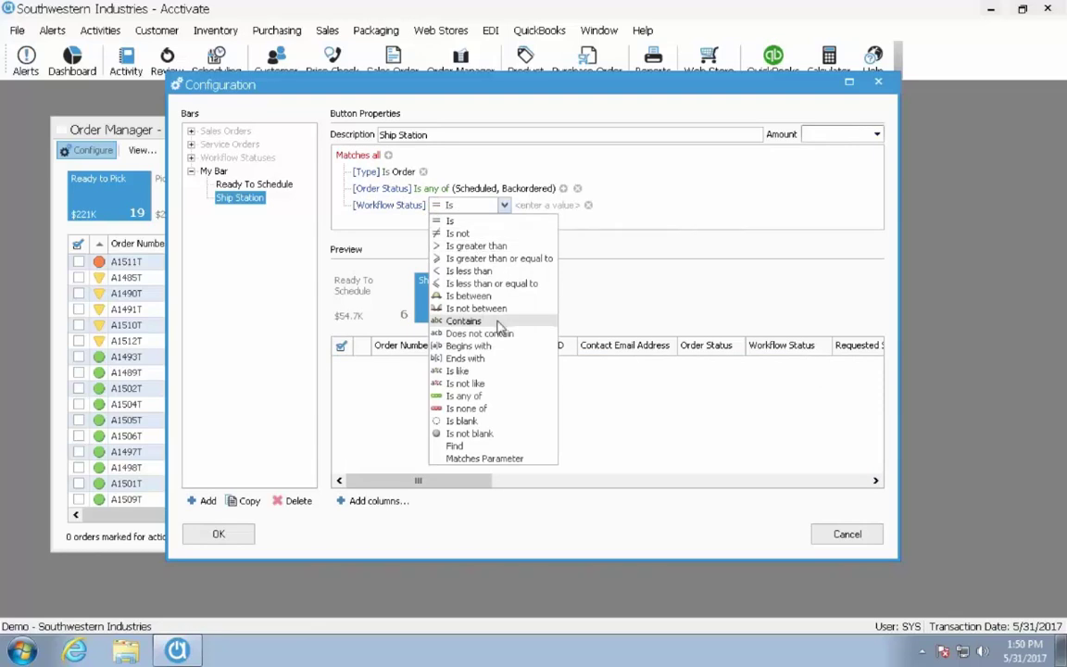
pyautogui.click(492, 400)
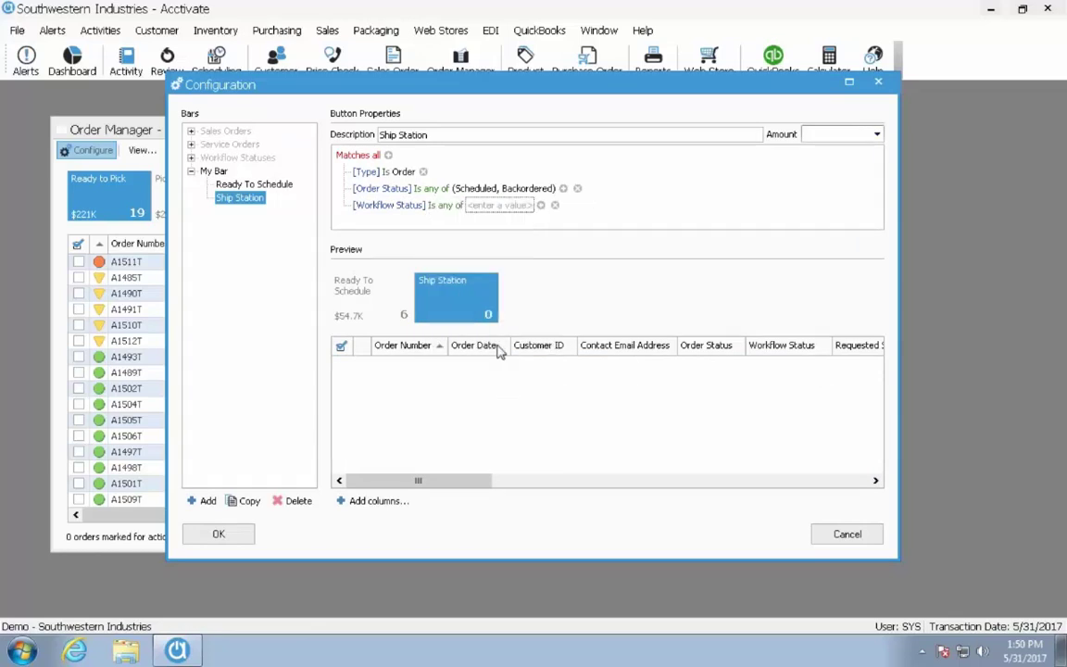
# Set the Workflow Status condition's values to Packaging and Picked
pyautogui.click(491, 206)
pyautogui.click(541, 205)
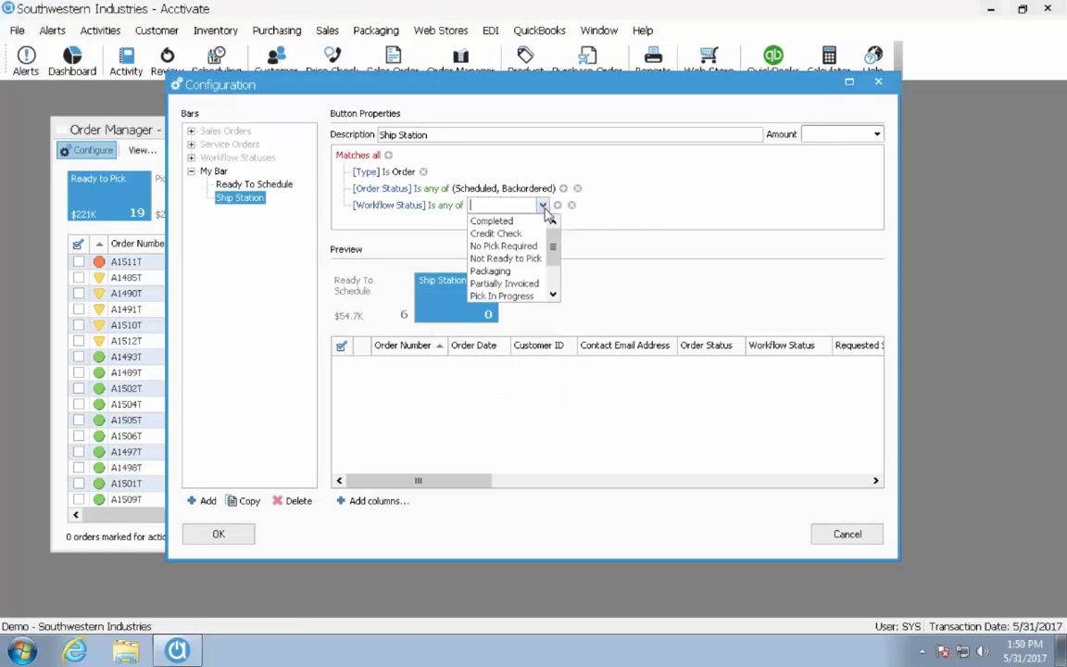
pyautogui.click(524, 273)
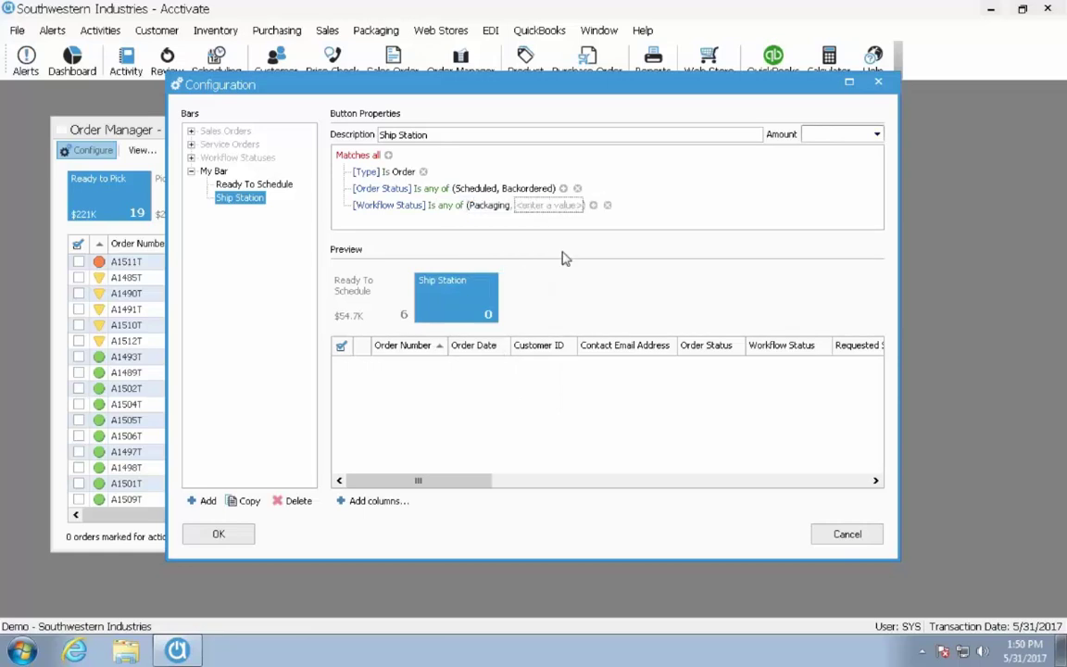
pyautogui.click(549, 205)
pyautogui.click(591, 204)
pyautogui.scroll(-2, 593, 260)
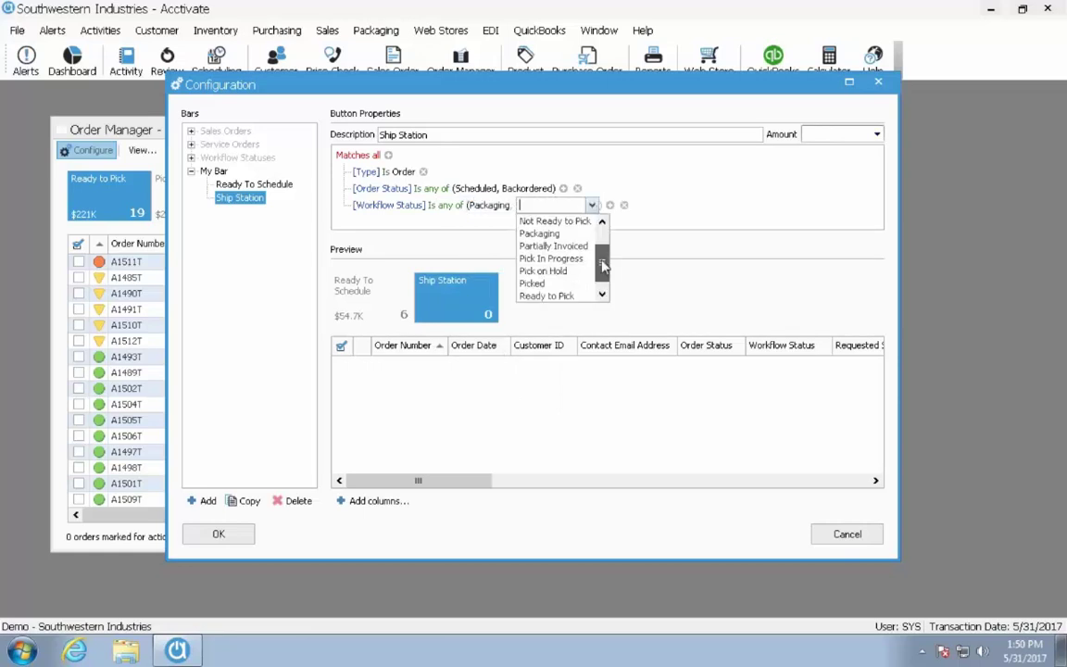
pyautogui.click(569, 272)
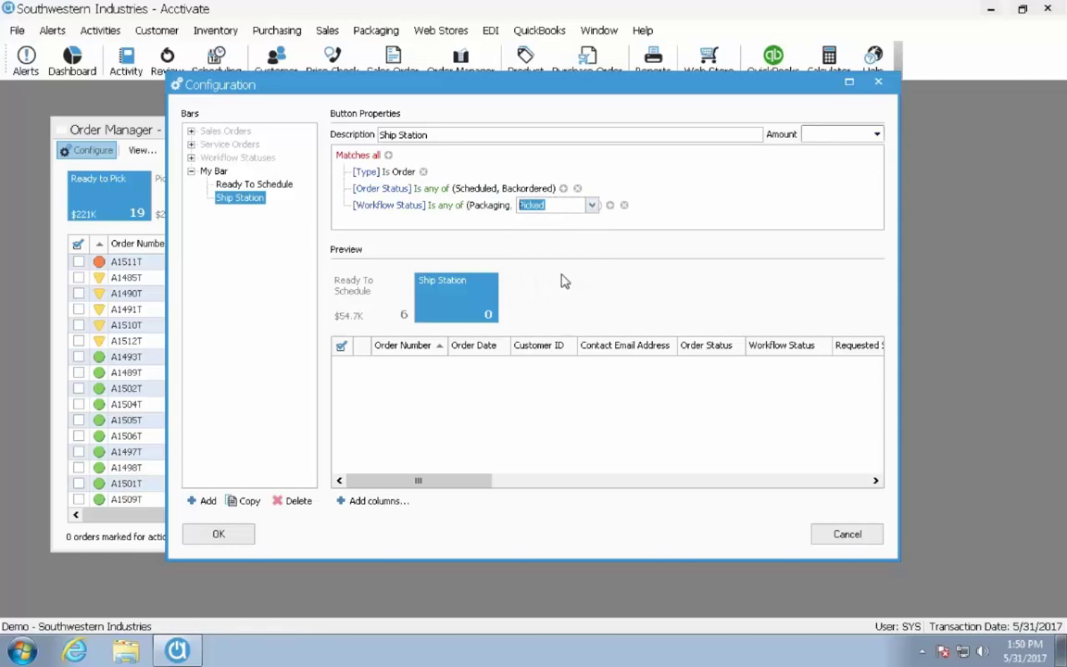
pyautogui.click(651, 229)
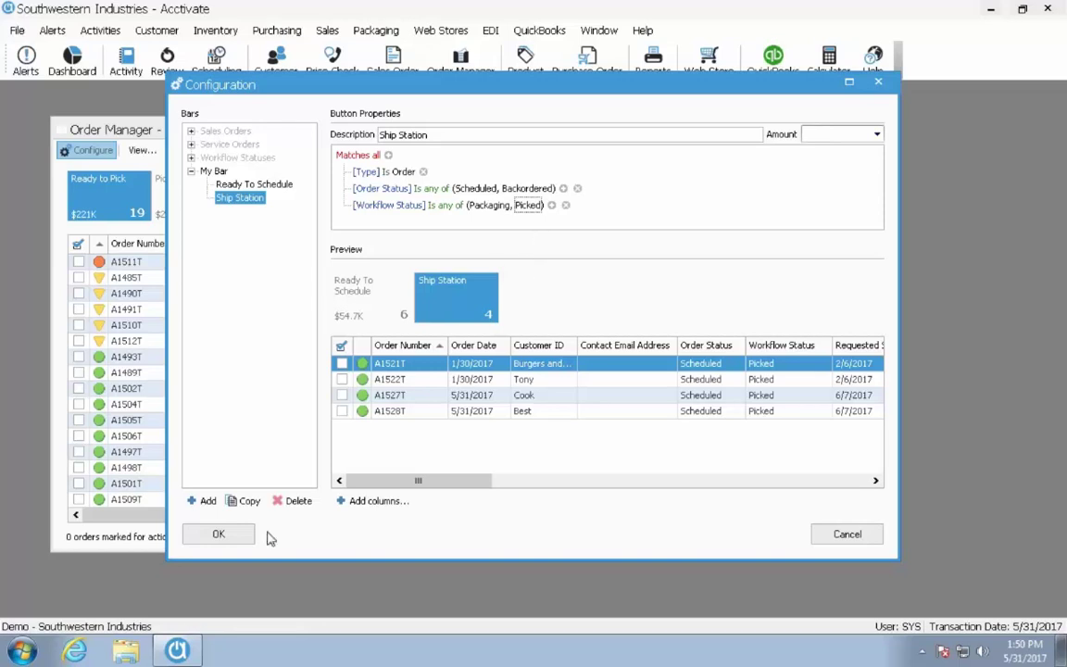
# Save the bar configuration and show the Ship Station orders on My Bar
pyautogui.click(219, 533)
pyautogui.click(139, 150)
pyautogui.click(157, 167)
pyautogui.click(195, 216)
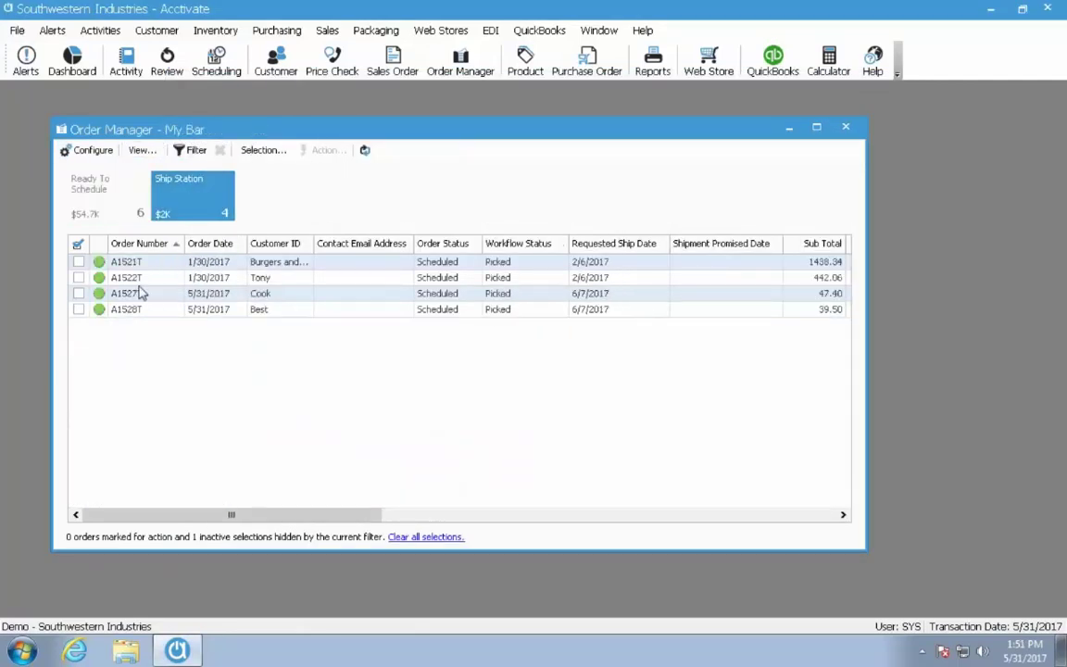
# Change the last Ship Station order's workflow status to Packaging, sort the list by descending Workflow Status and unmark the order
pyautogui.click(78, 310)
pyautogui.click(326, 150)
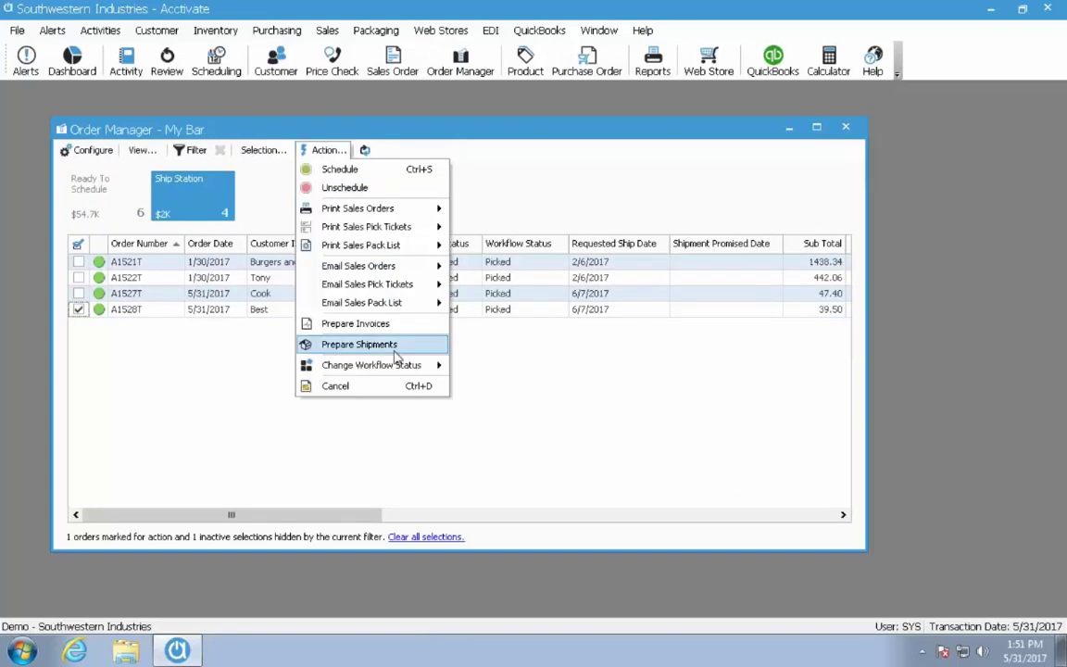
pyautogui.moveTo(396, 365)
pyautogui.click(498, 443)
pyautogui.click(539, 380)
pyautogui.click(530, 242)
pyautogui.click(530, 242)
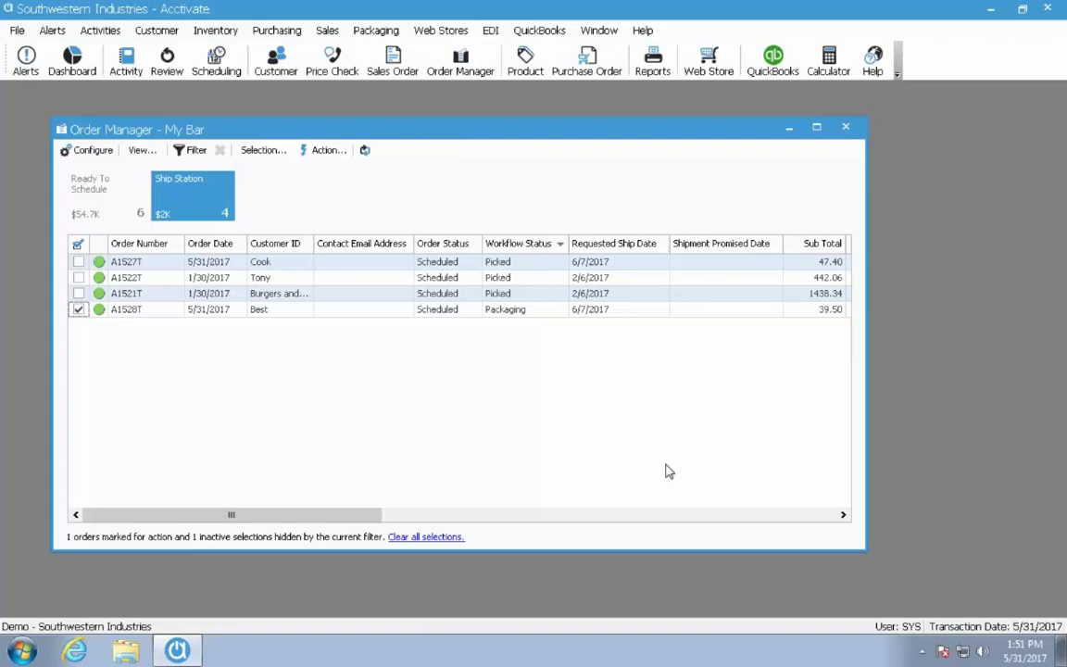
pyautogui.click(77, 310)
pyautogui.click(98, 151)
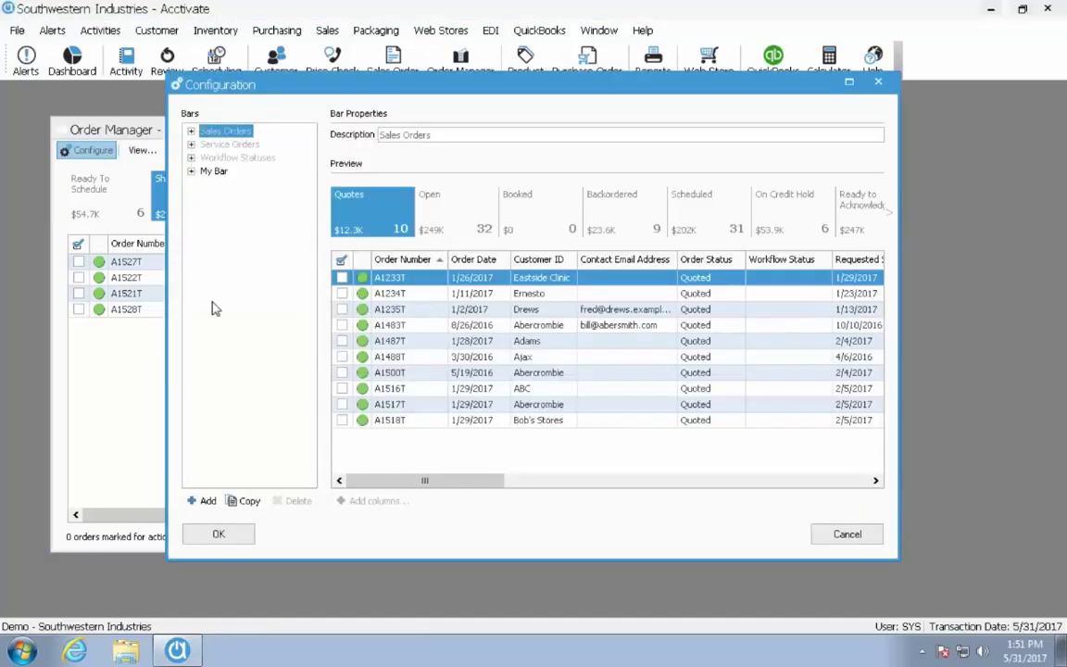
pyautogui.click(193, 174)
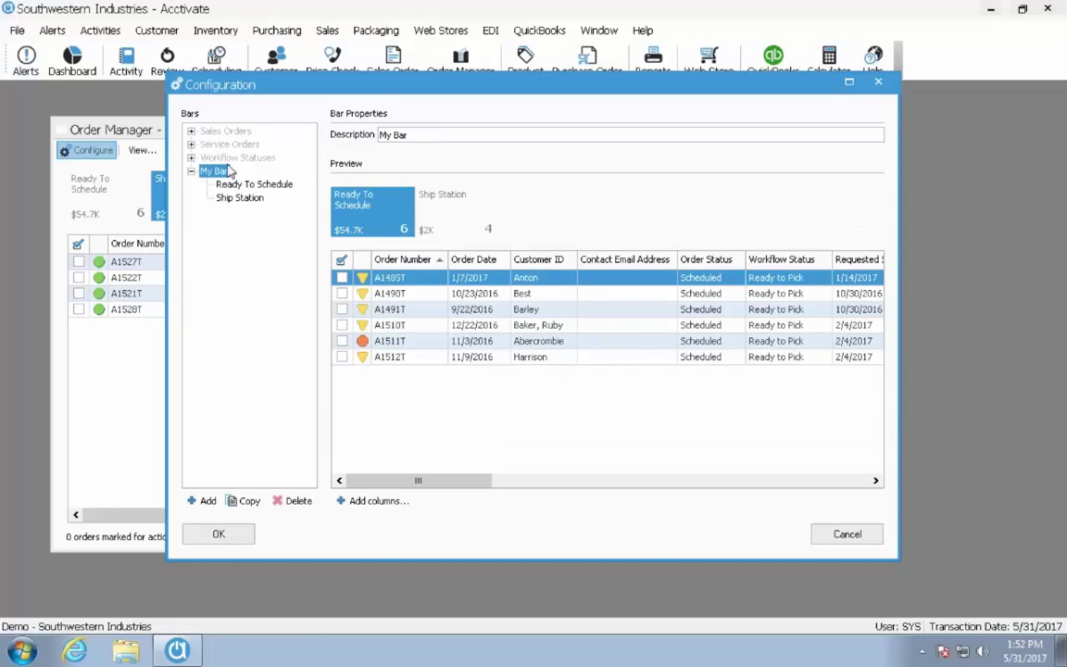
pyautogui.click(202, 501)
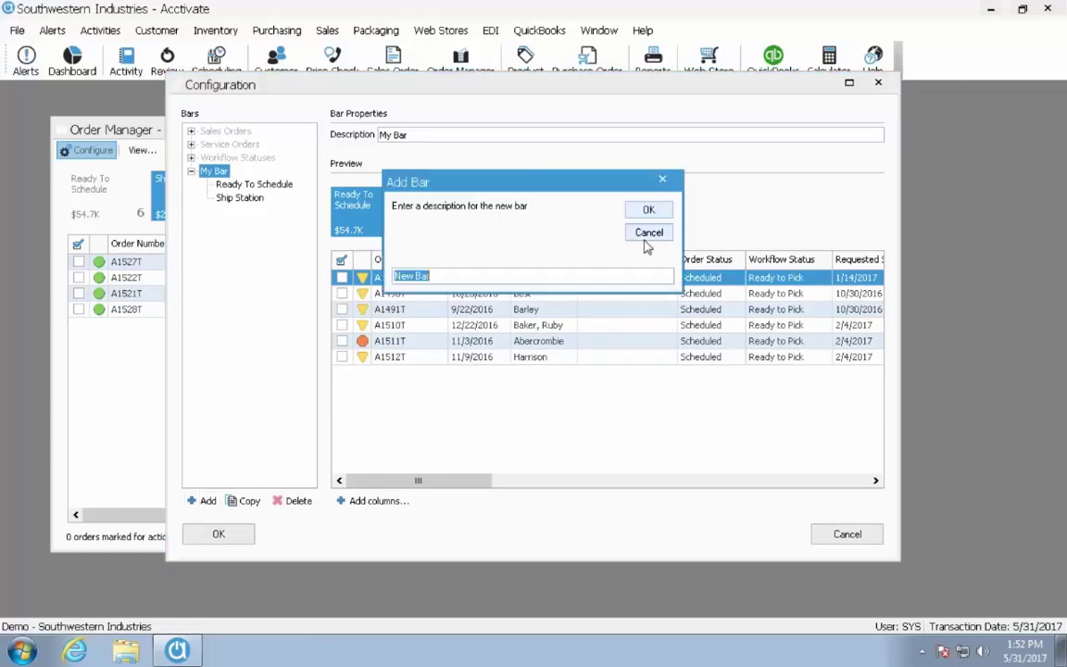
pyautogui.click(645, 238)
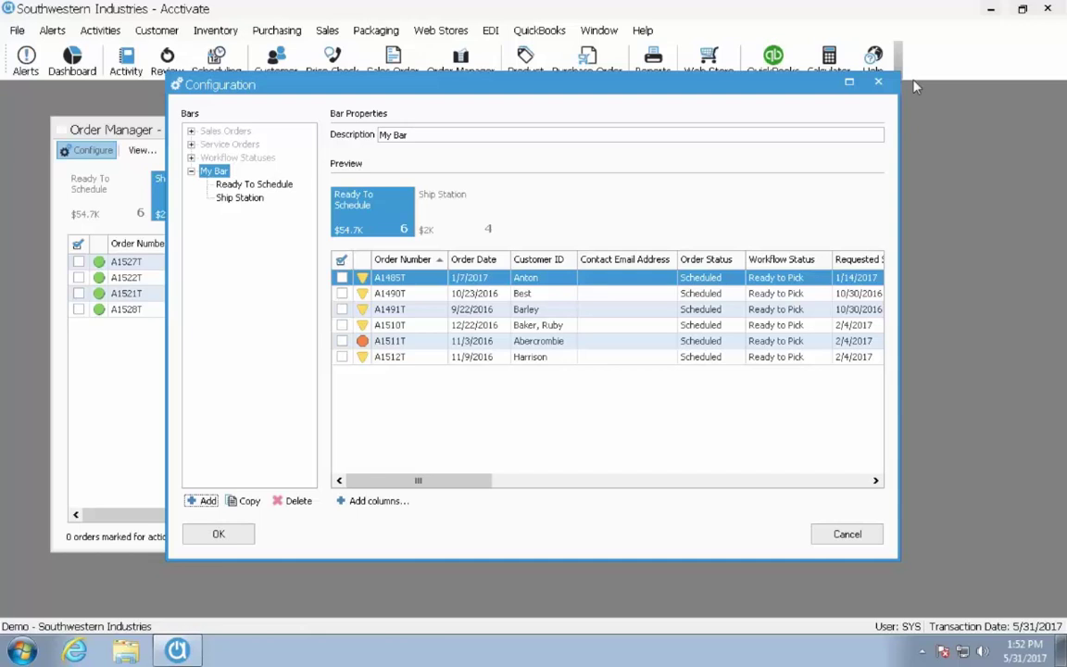
pyautogui.click(878, 82)
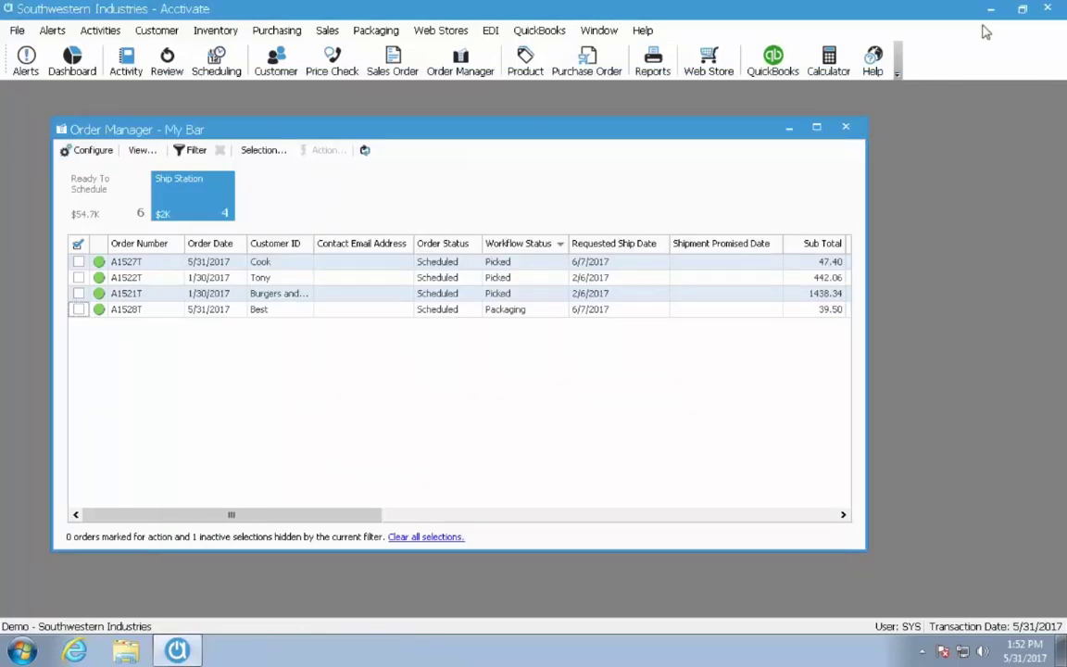
# Look up and open the existing Abercrombie and Smith quote dated 8/26/2016
pyautogui.click(327, 30)
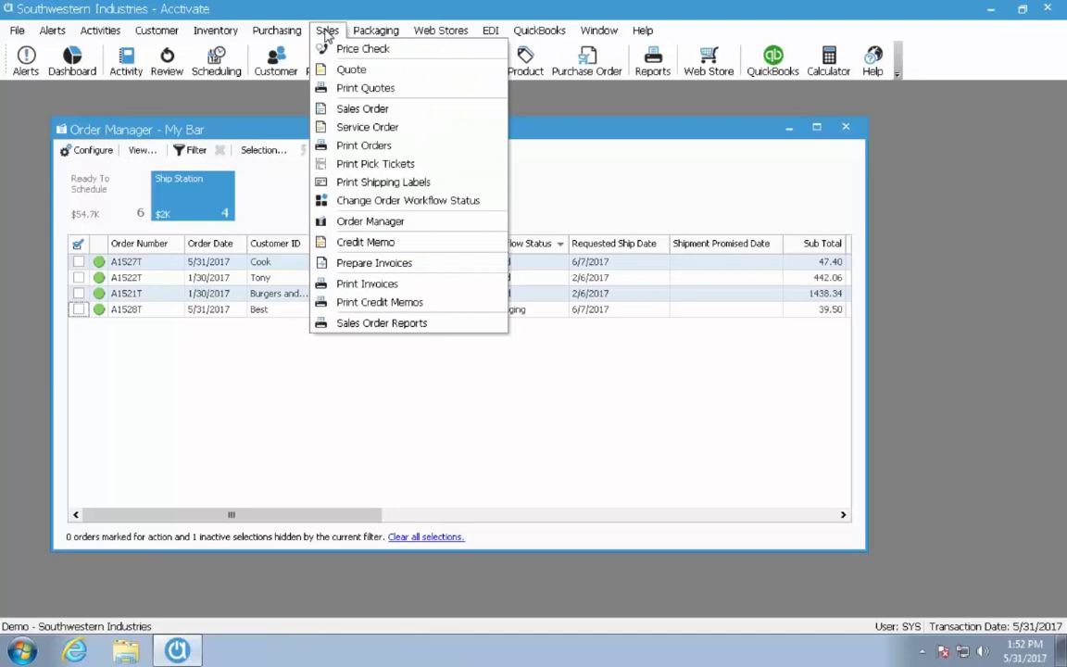
pyautogui.click(330, 69)
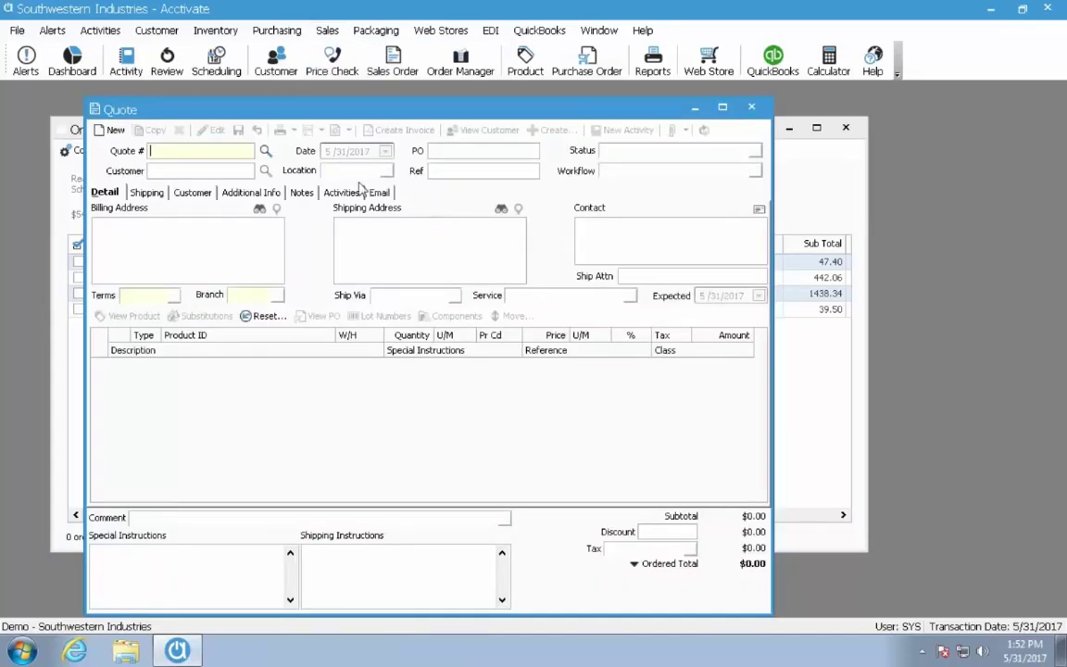
pyautogui.click(265, 150)
pyautogui.doubleClick(372, 273)
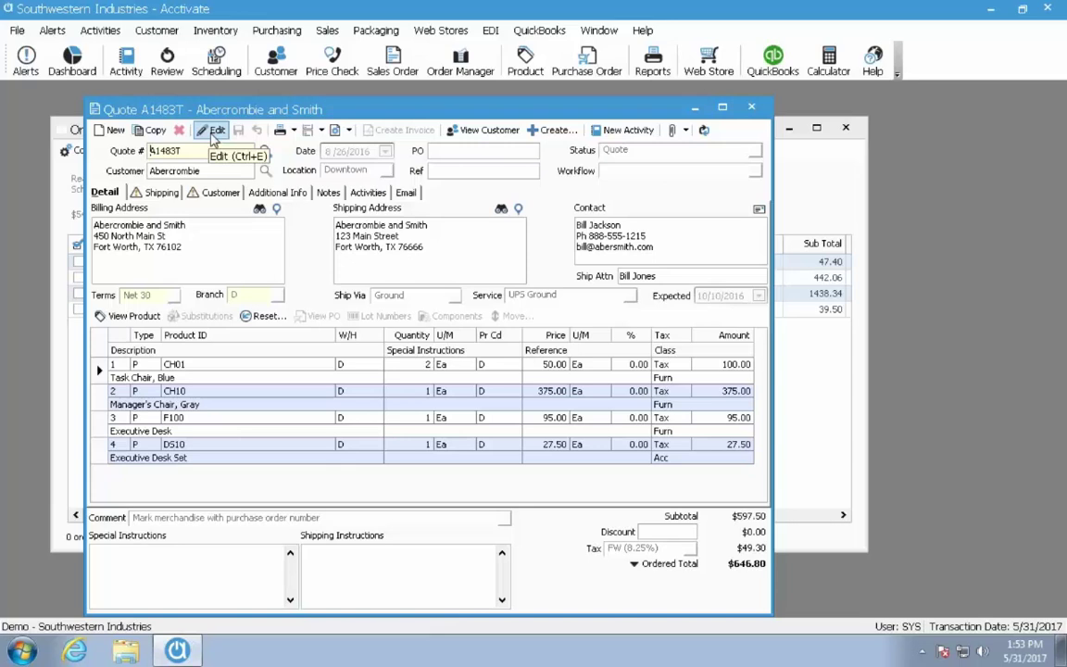
# Set the Abercrombie and Smith quote's Ref to 6/15/2017 and save the quote
pyautogui.click(213, 131)
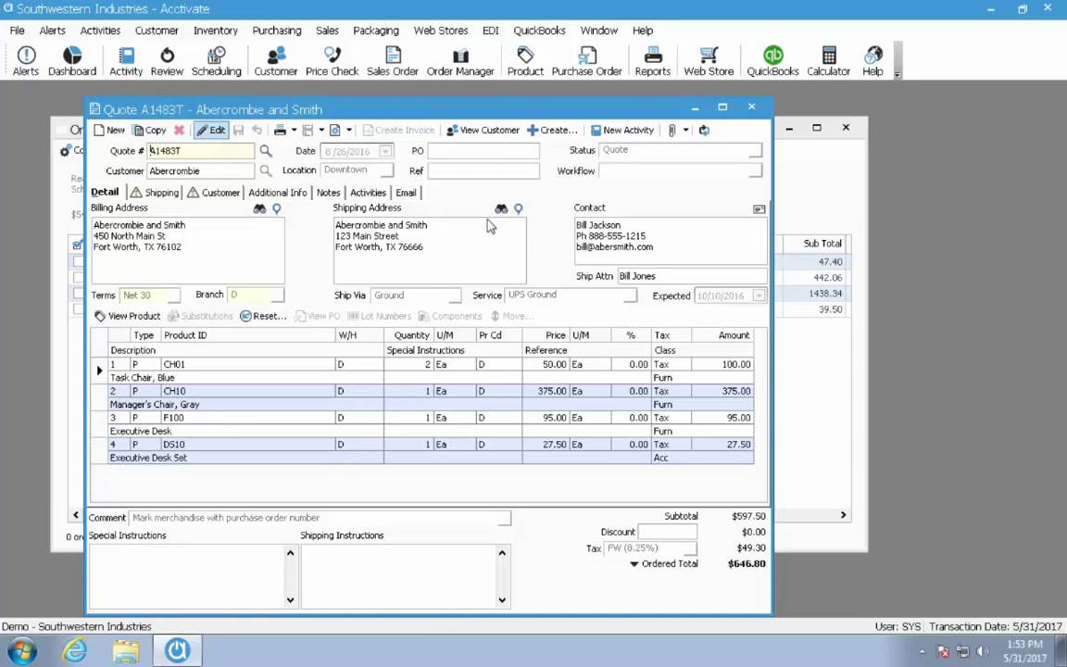
pyautogui.click(457, 170)
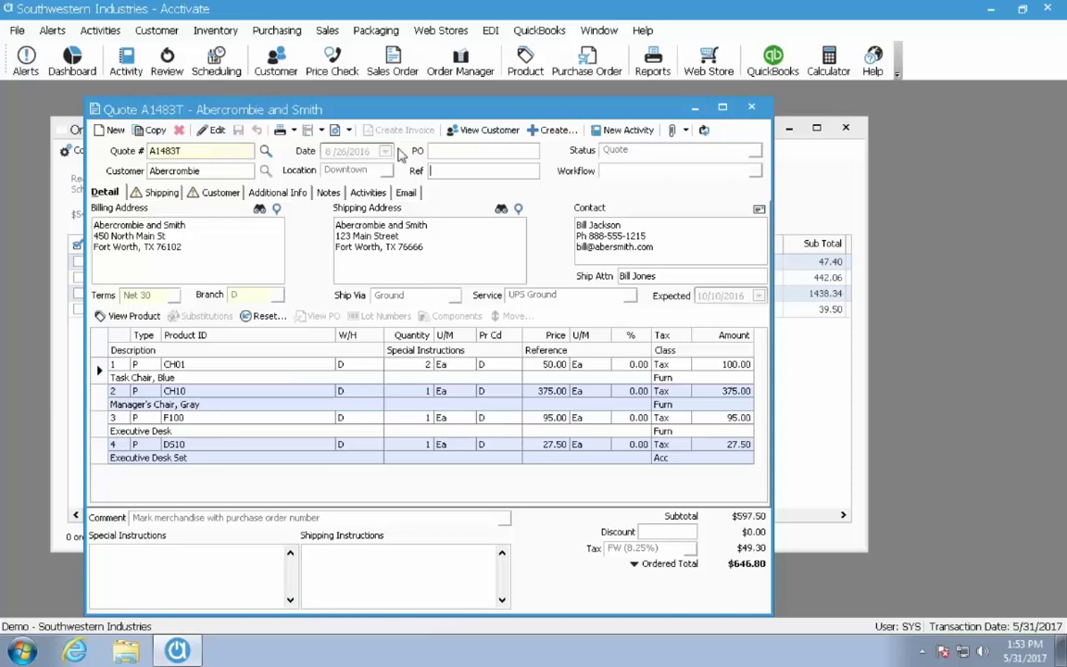
pyautogui.click(213, 130)
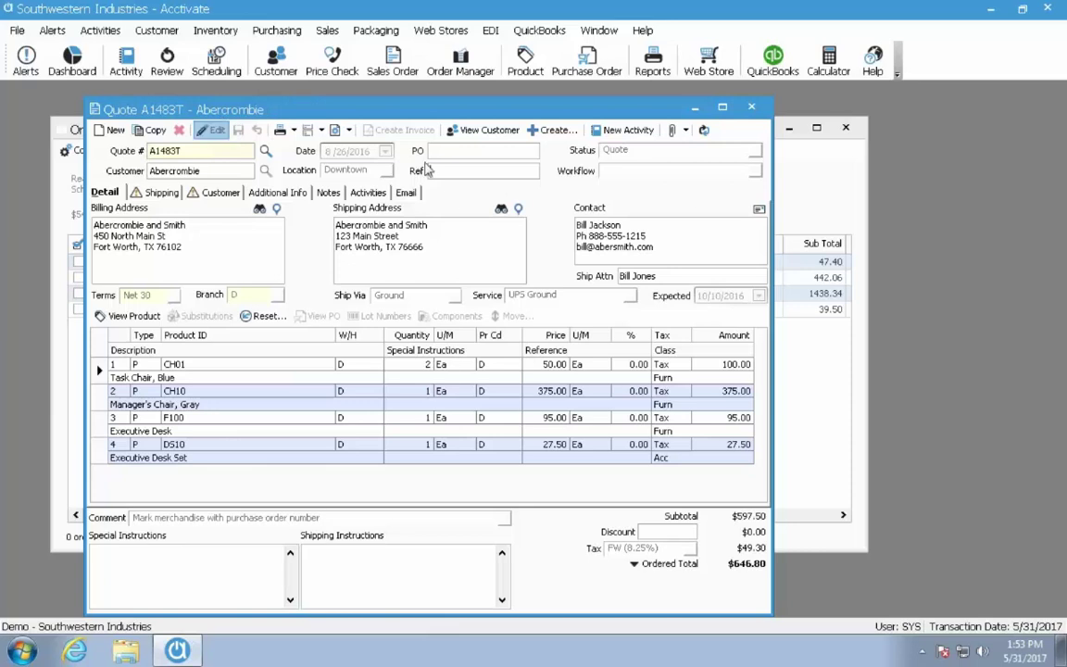
pyautogui.write('6/1/')
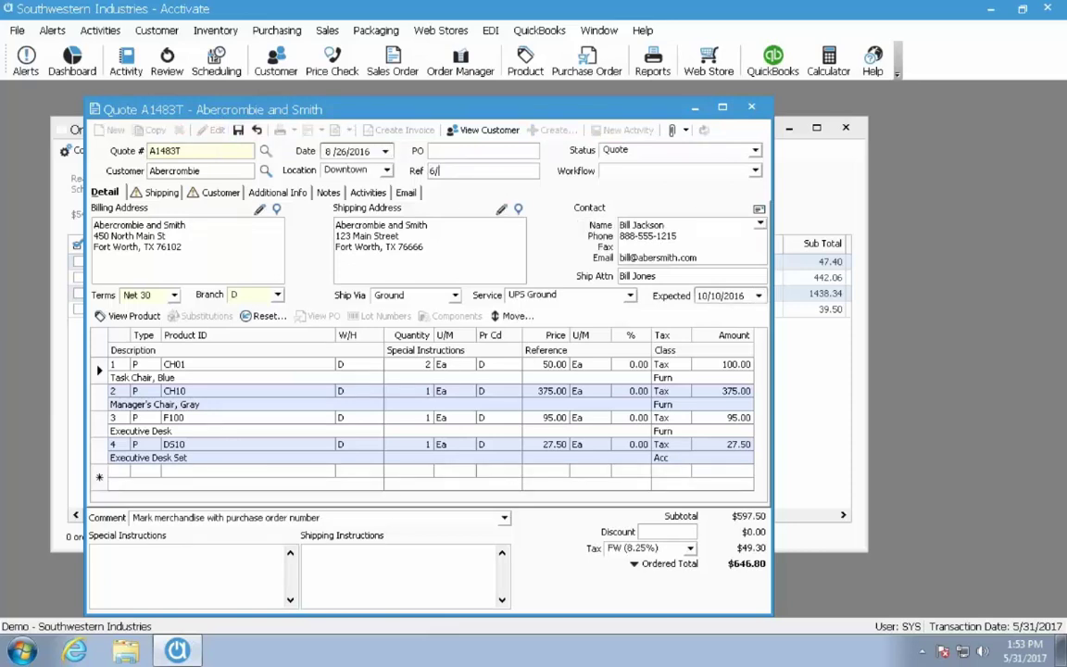
pyautogui.write('5/201')
pyautogui.write('6')
pyautogui.press('BackSpace')
pyautogui.write('7')
pyautogui.click(238, 130)
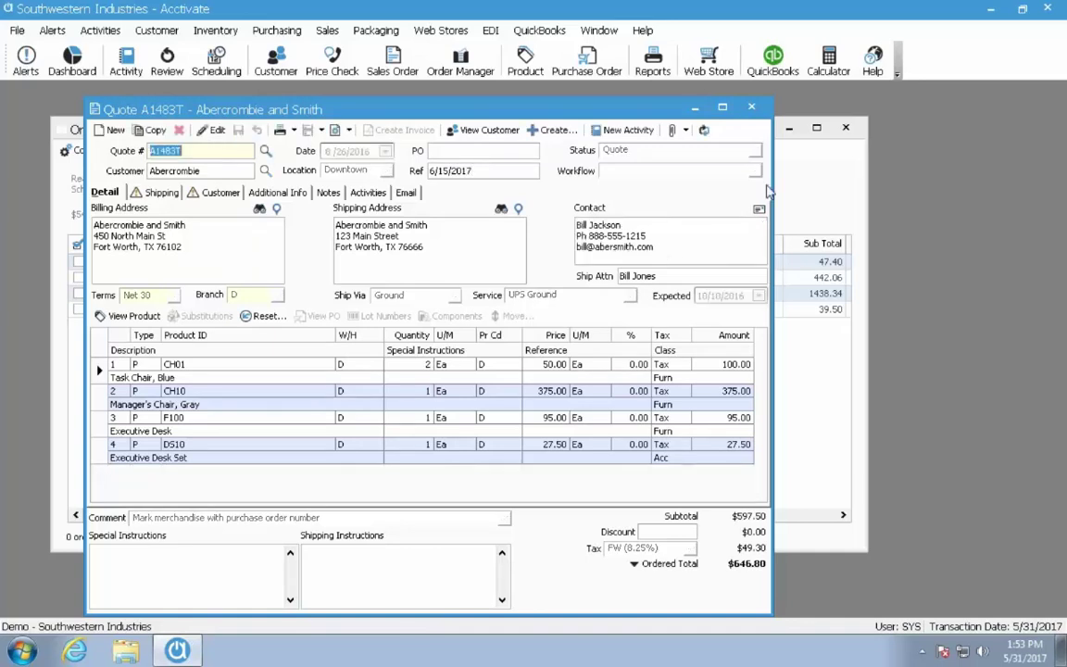
# Switch the Order Manager to the Sales Orders bar and refresh its Quotes list
pyautogui.click(783, 190)
pyautogui.click(141, 150)
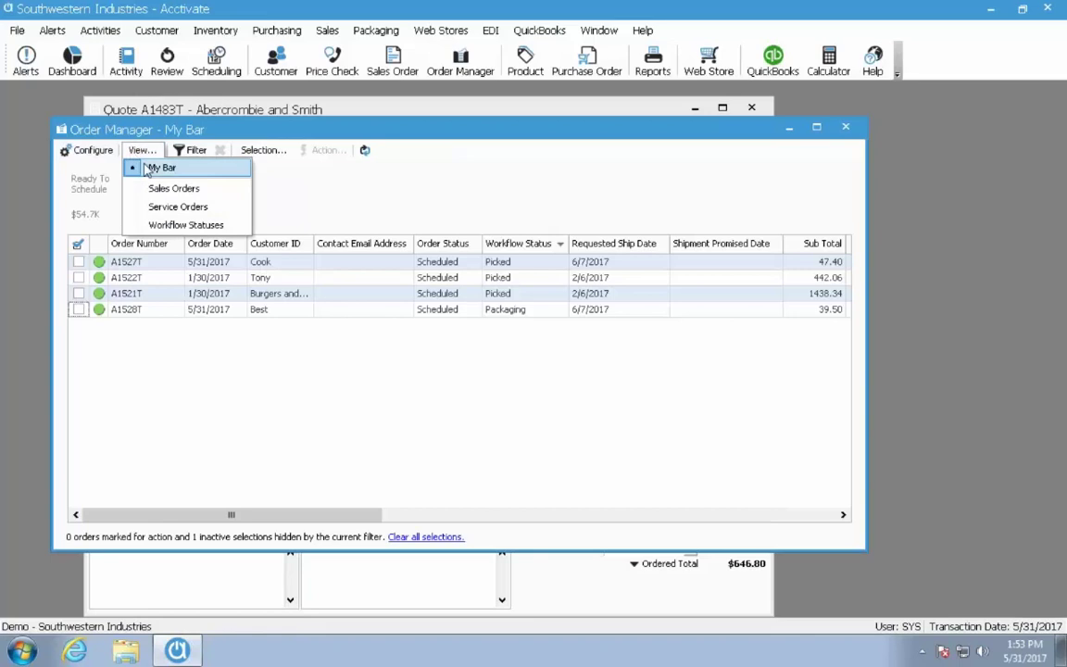
pyautogui.click(157, 188)
pyautogui.click(139, 150)
pyautogui.click(132, 192)
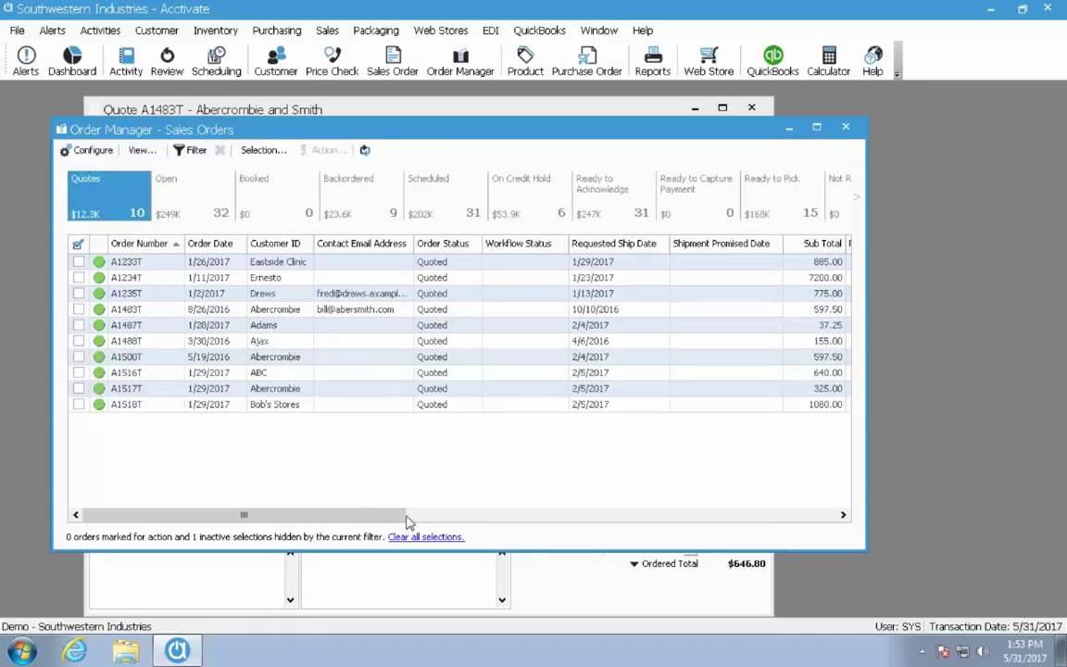
pyautogui.click(364, 149)
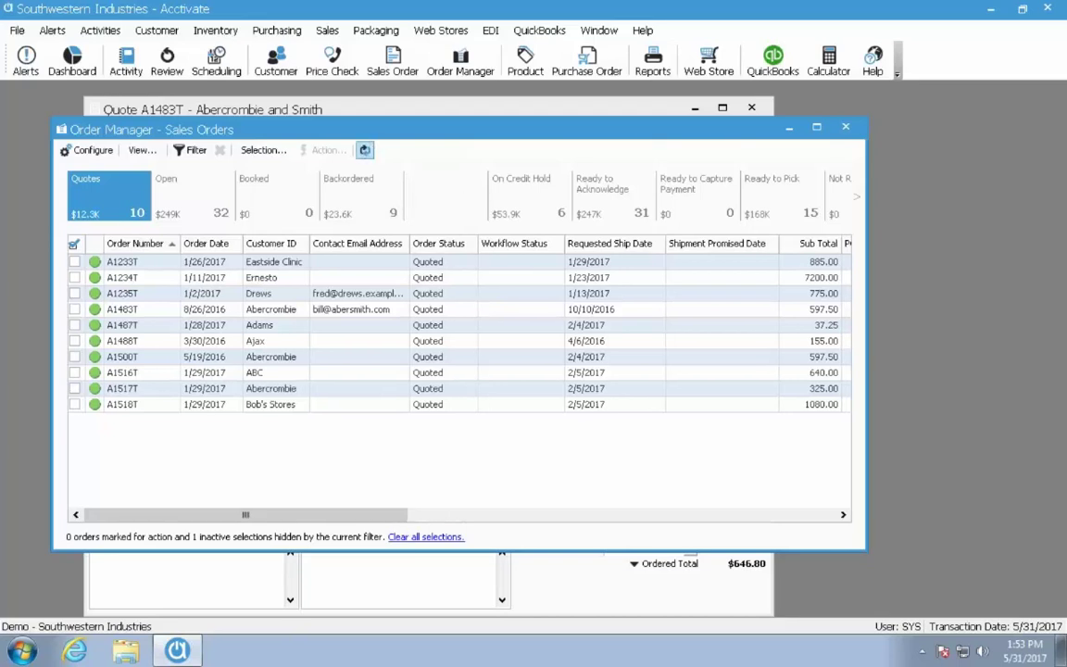
# Move the quote window aside and place the Reference column directly after Order Number in the Order Manager's Quotes list
pyautogui.click(359, 109)
pyautogui.moveTo(359, 110); pyautogui.dragTo(493, 104)
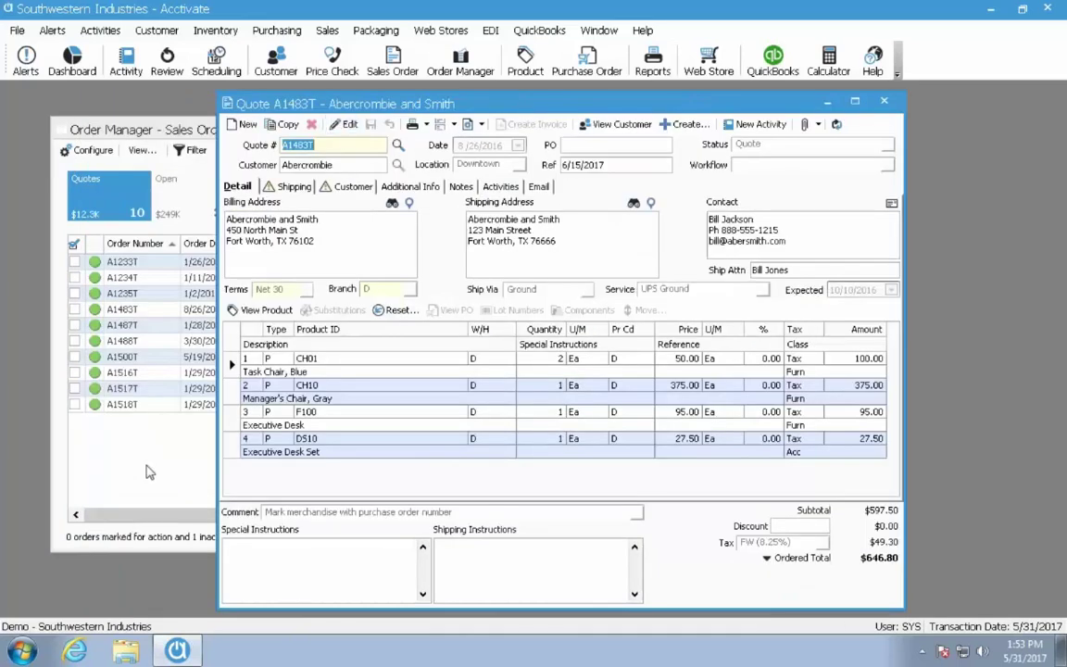
pyautogui.click(139, 295)
pyautogui.moveTo(305, 515); pyautogui.dragTo(506, 520)
pyautogui.moveTo(452, 244); pyautogui.dragTo(123, 280)
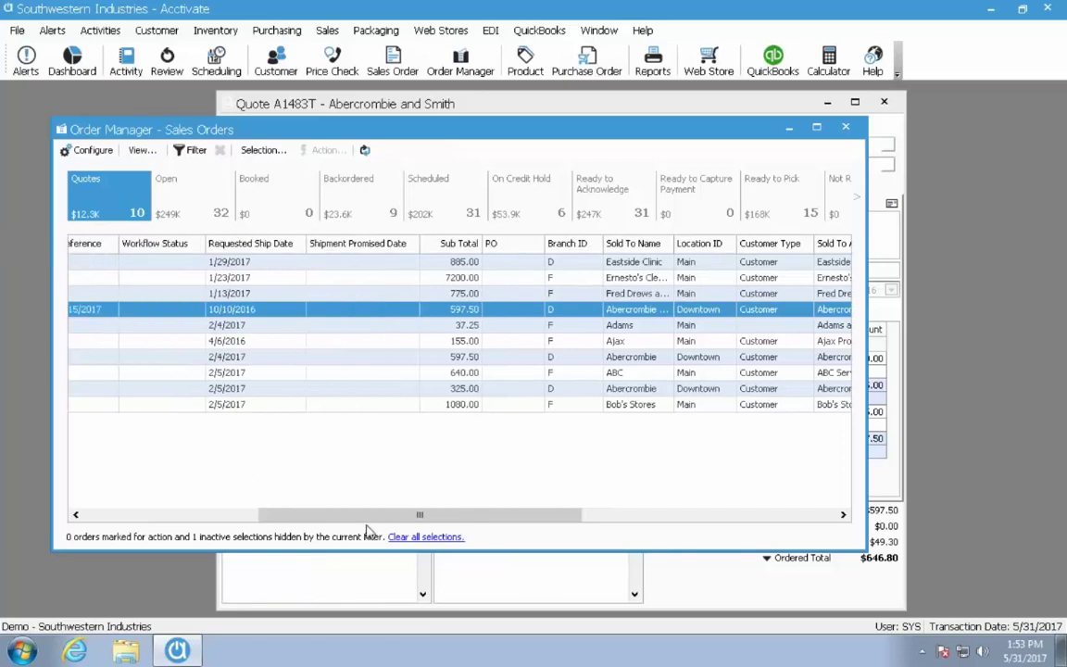
pyautogui.moveTo(333, 515); pyautogui.dragTo(205, 514)
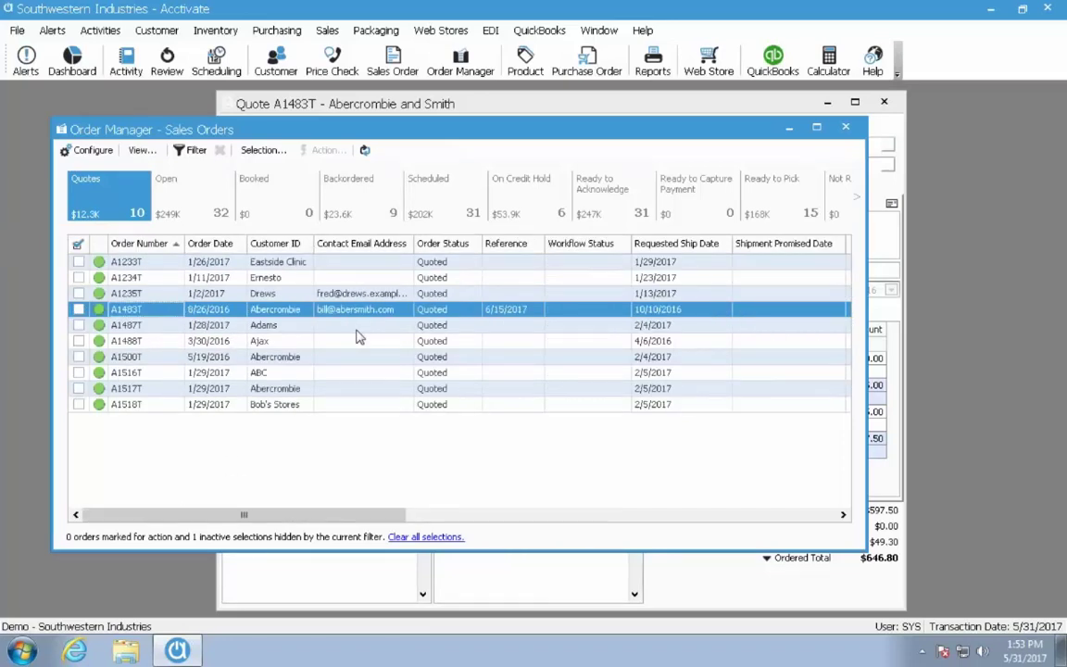
pyautogui.moveTo(507, 244); pyautogui.dragTo(211, 260)
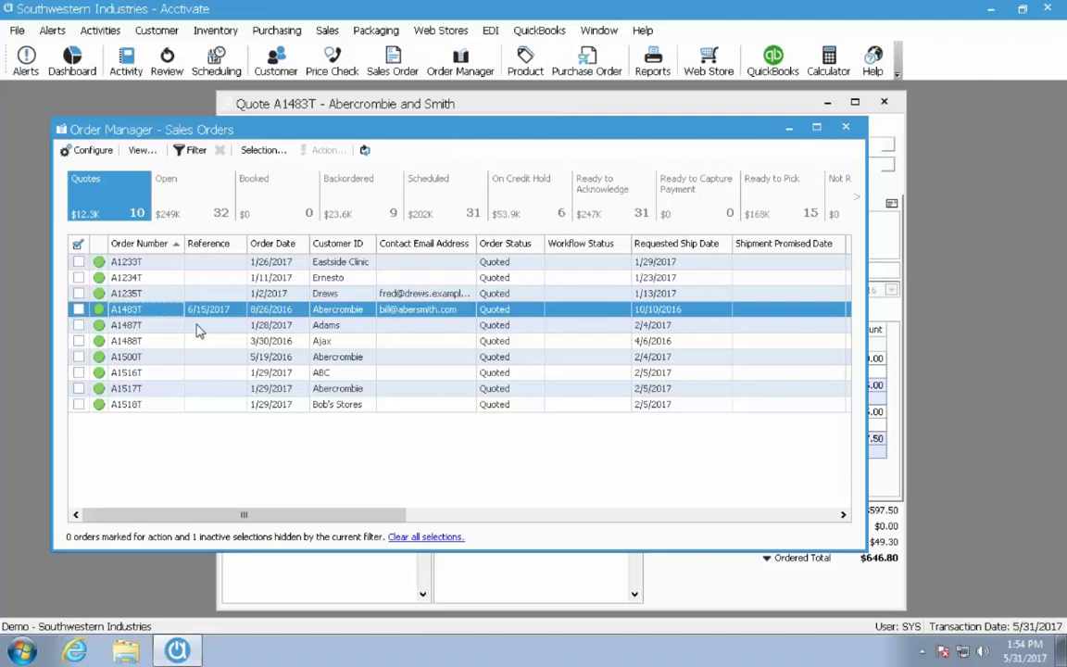
# Close the Abercrombie and Smith quote and the Order Manager
pyautogui.click(474, 96)
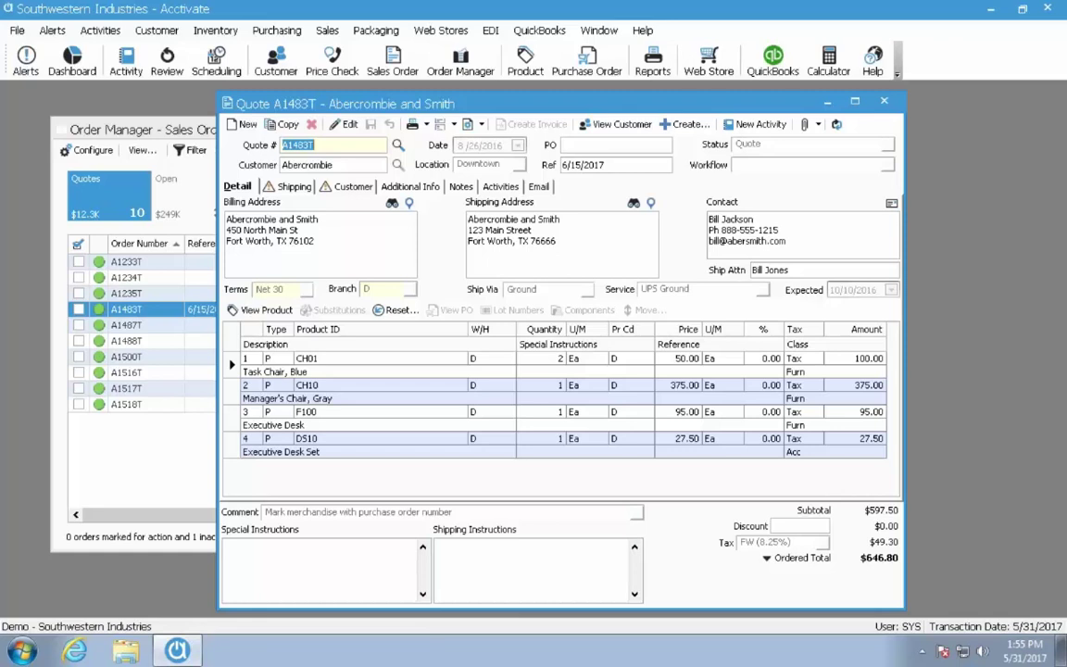
pyautogui.click(886, 103)
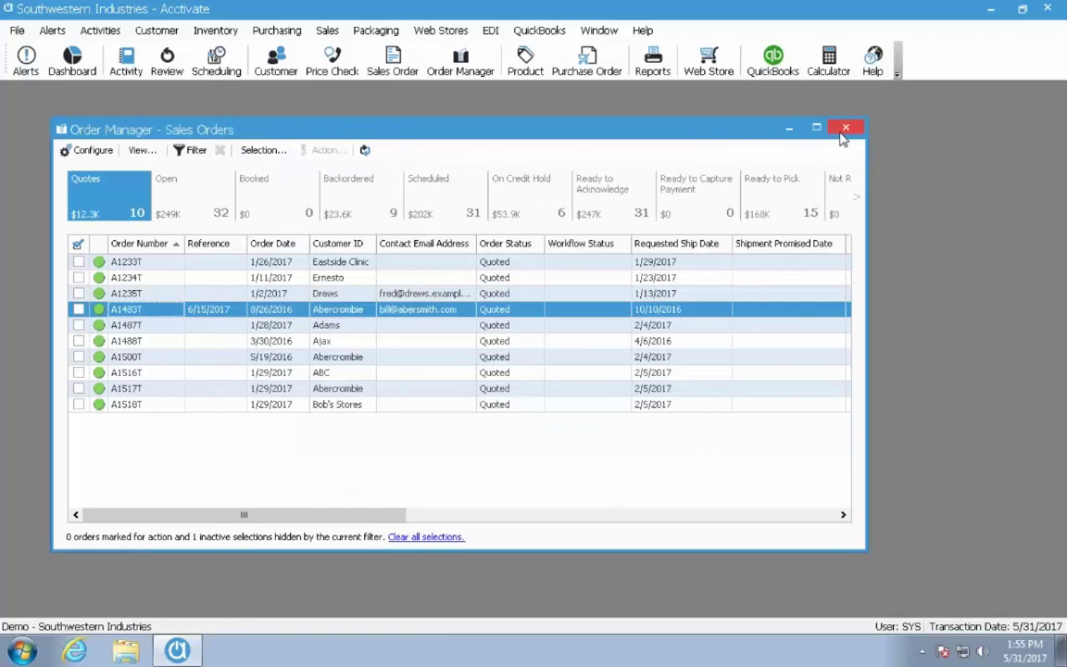
pyautogui.click(844, 127)
# Open the Sales Orders Workflow Status list in the Configuration Manager
pyautogui.click(17, 30)
pyautogui.click(56, 126)
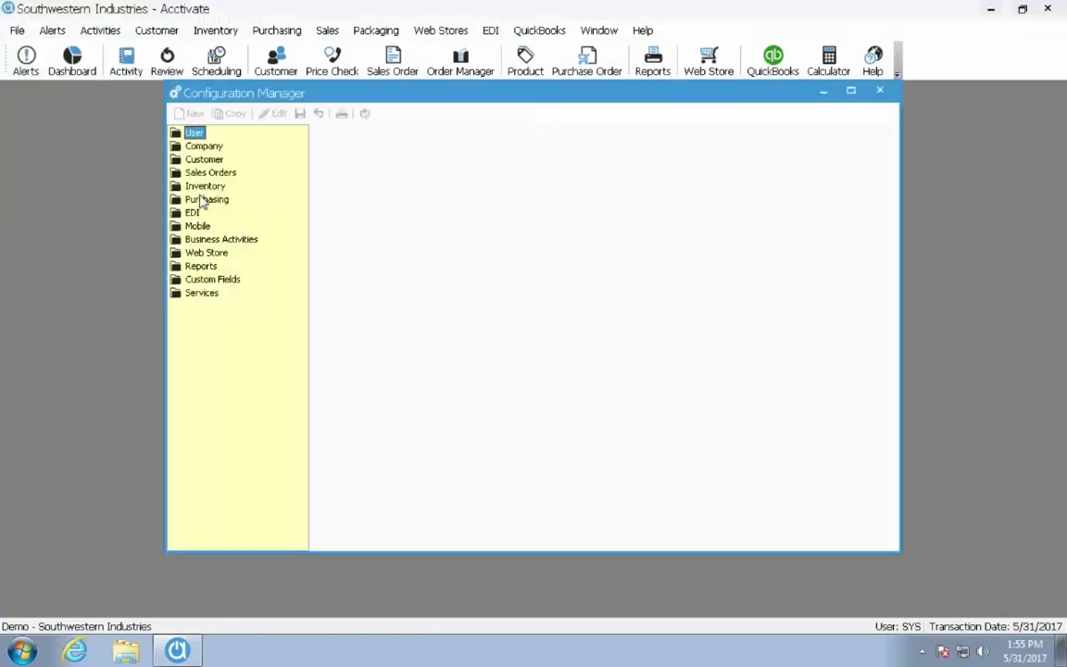
pyautogui.click(203, 187)
pyautogui.doubleClick(203, 188)
pyautogui.doubleClick(204, 188)
pyautogui.doubleClick(210, 173)
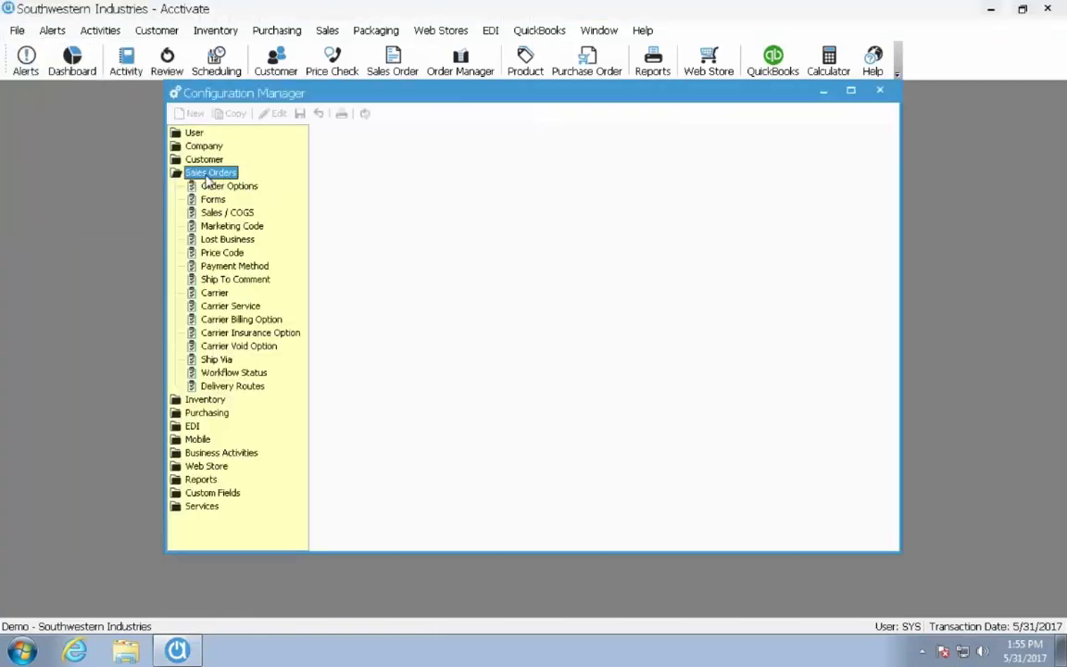
pyautogui.click(233, 372)
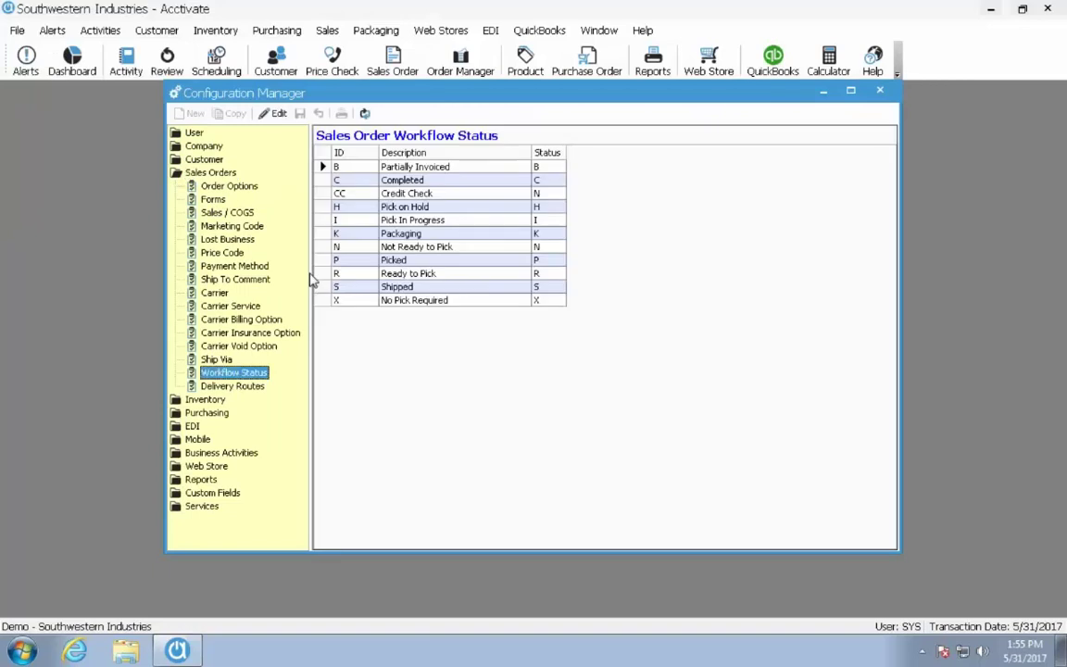
# Try entering 12333 as the ID of a new workflow status row and discard the edit
pyautogui.click(270, 113)
pyautogui.click(358, 197)
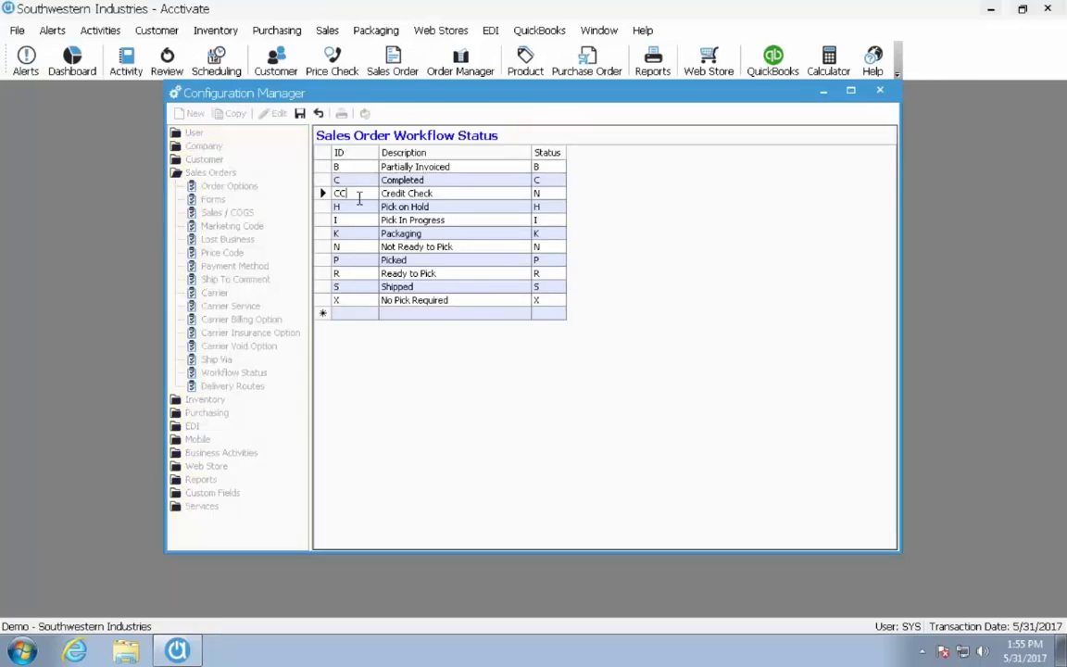
pyautogui.click(344, 313)
pyautogui.write('12333')
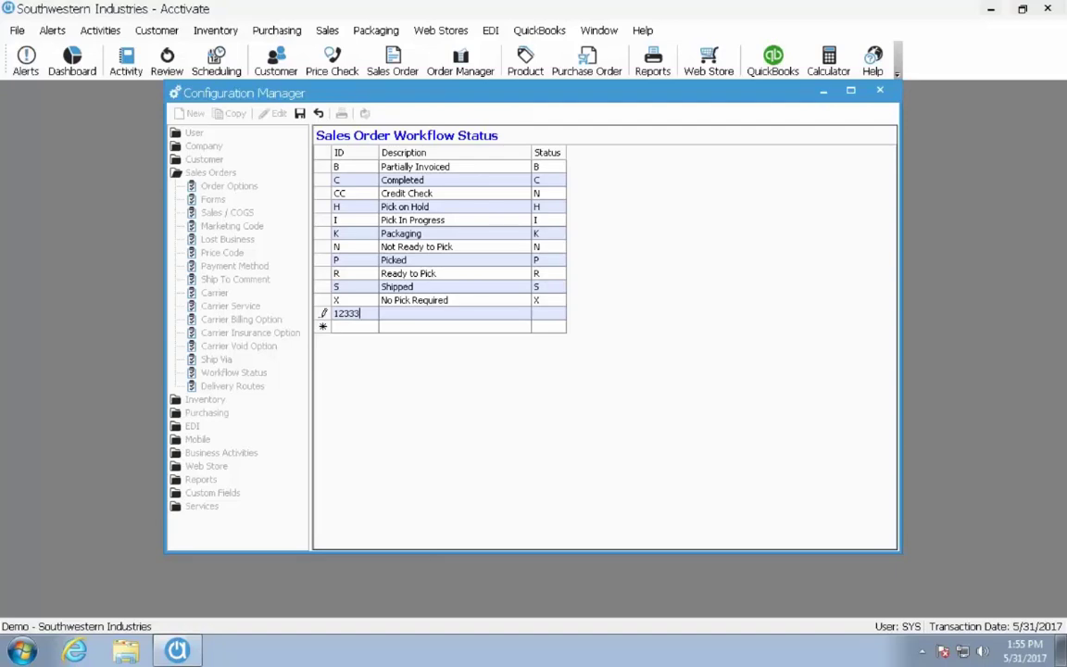
pyautogui.hotkey('ctrl', 'a')
pyautogui.click(319, 114)
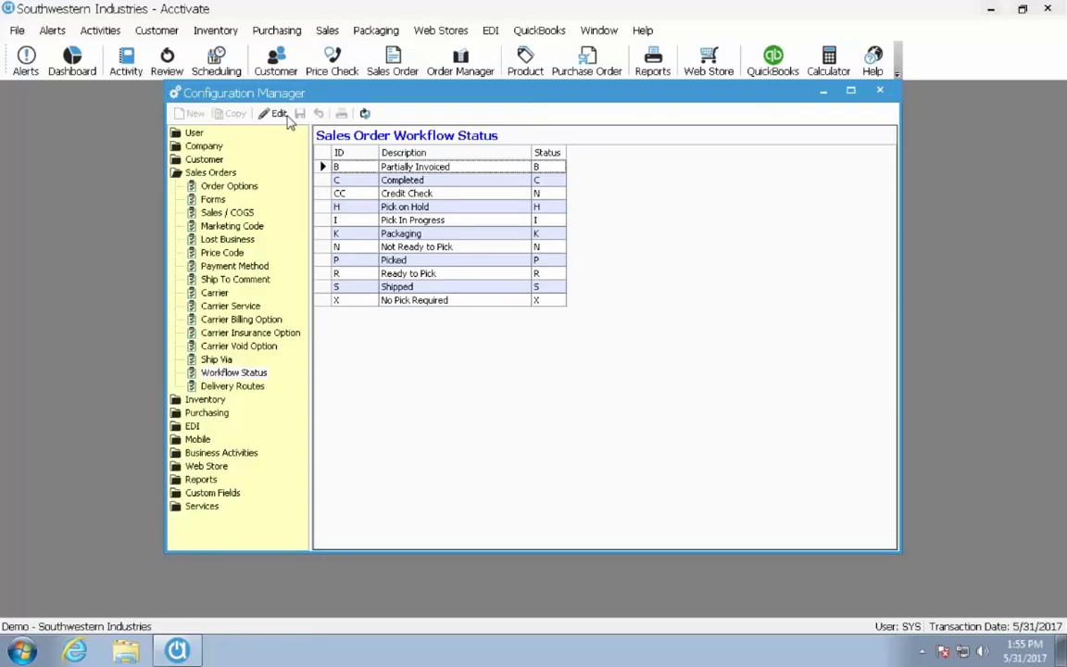
# Examine the Status options offered for the No Pick Required workflow status, save the list and close the Configuration Manager
pyautogui.click(410, 170)
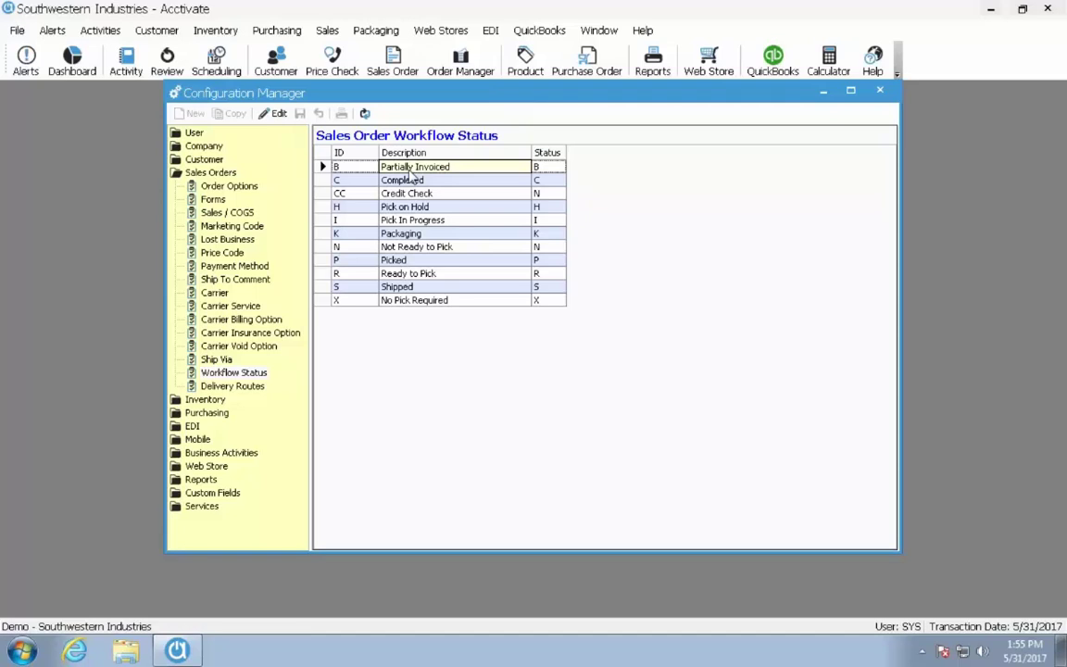
pyautogui.click(337, 168)
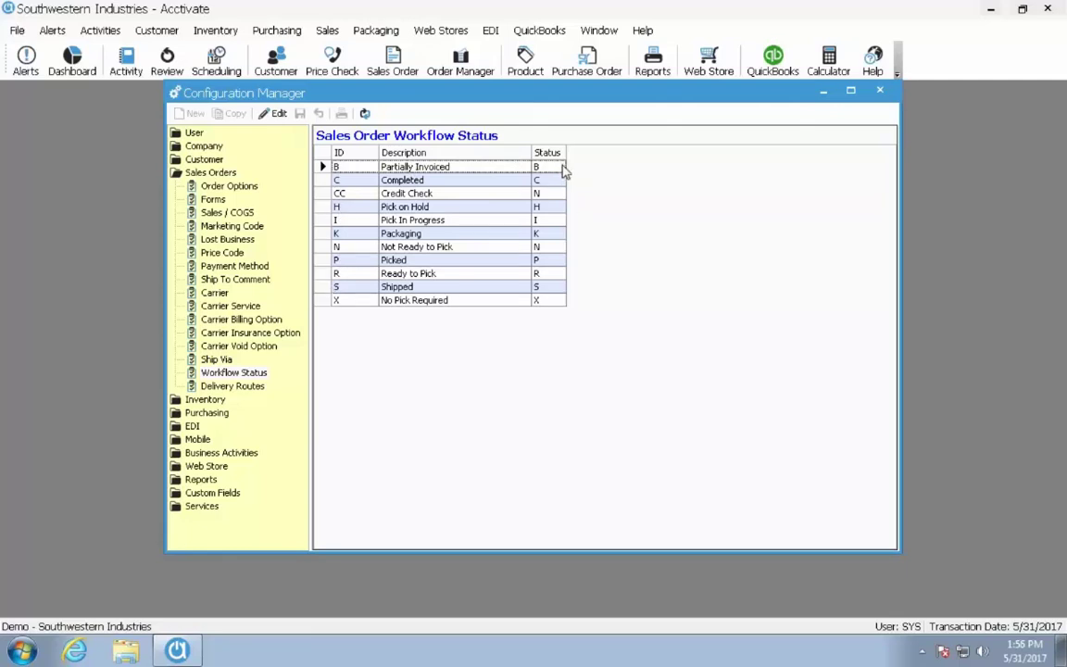
pyautogui.click(272, 113)
pyautogui.click(559, 300)
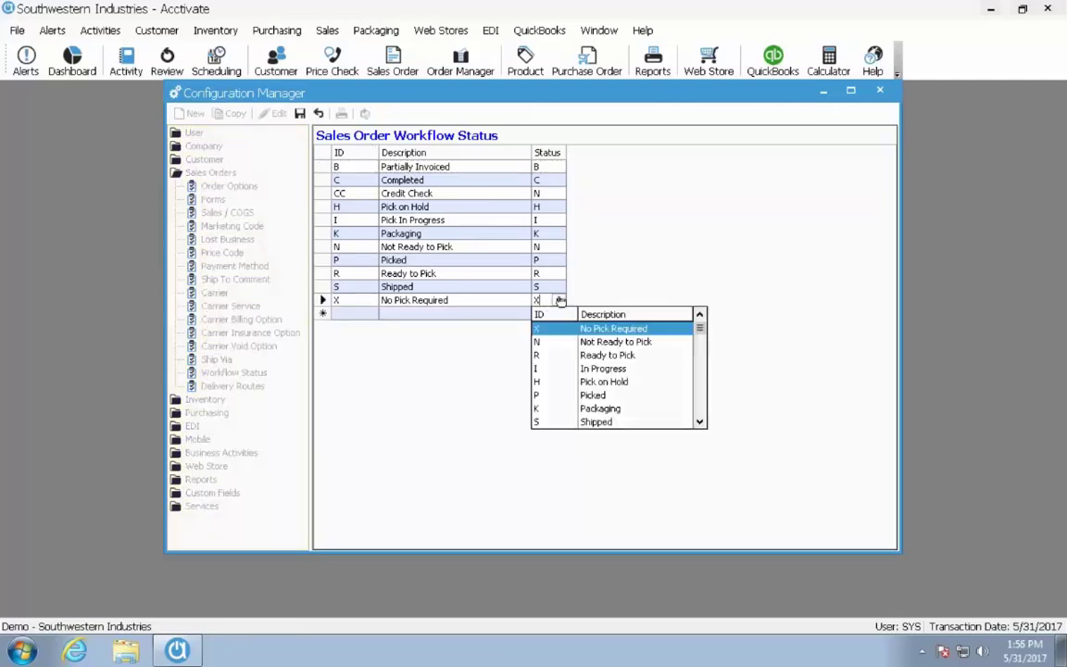
pyautogui.click(560, 300)
pyautogui.click(519, 300)
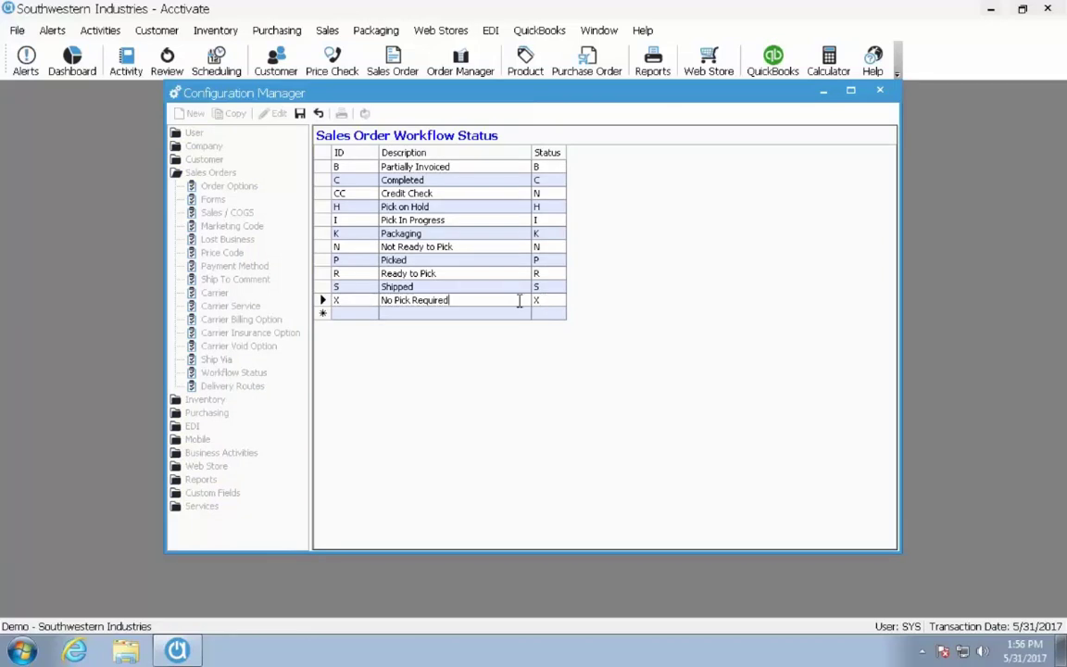
pyautogui.click(299, 113)
pyautogui.click(880, 91)
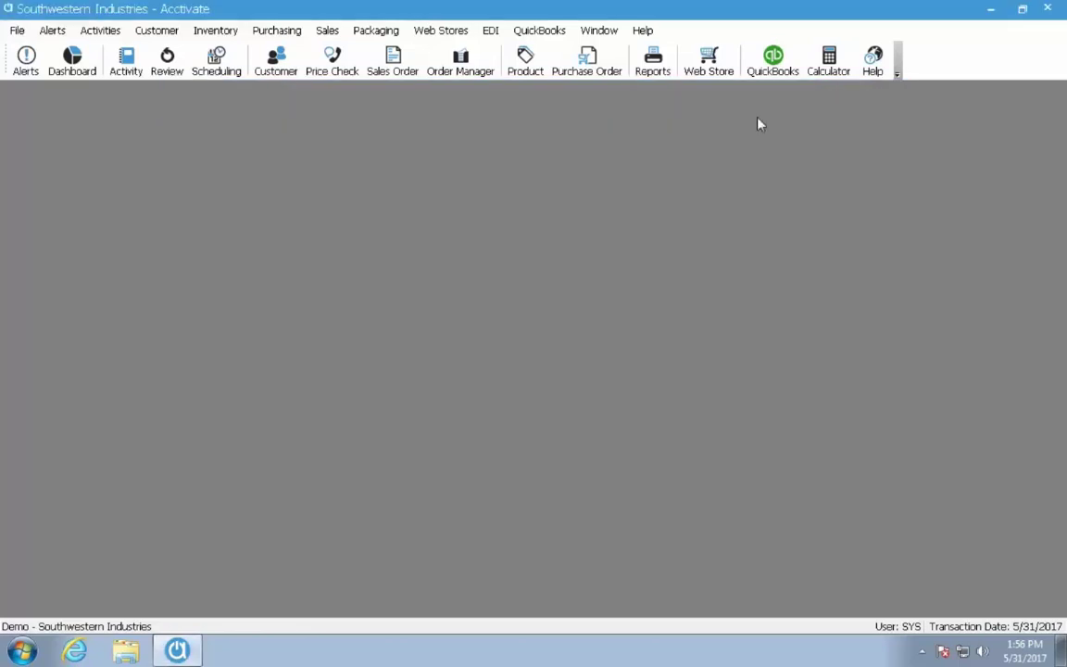
# Look up and open the Best Cleaning and Laundry sales order
pyautogui.click(401, 77)
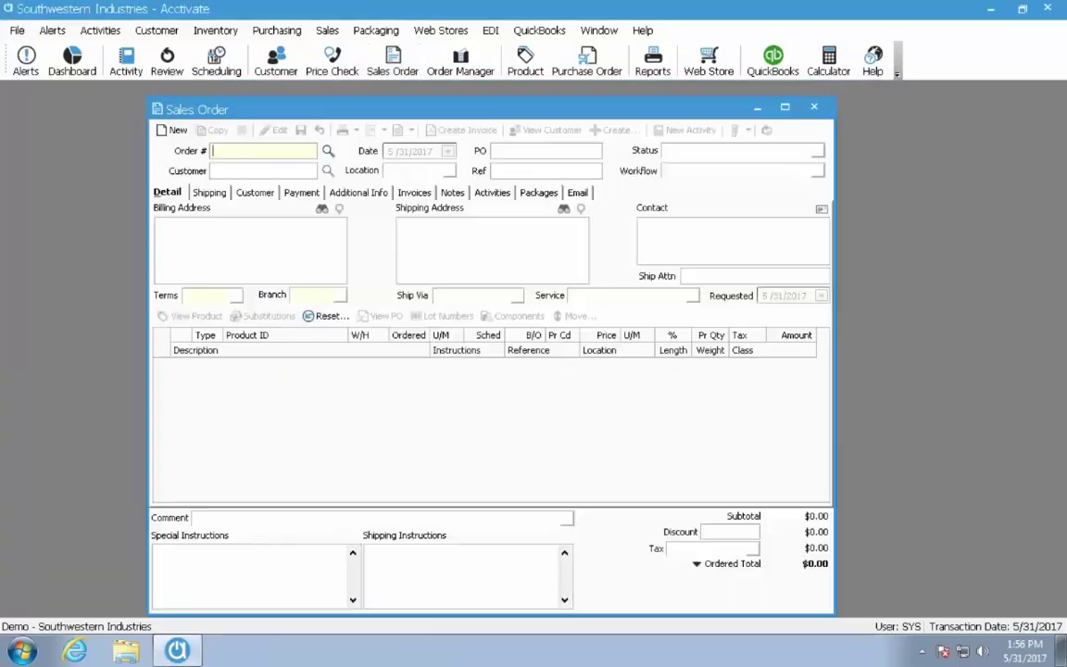
pyautogui.click(328, 151)
pyautogui.doubleClick(500, 308)
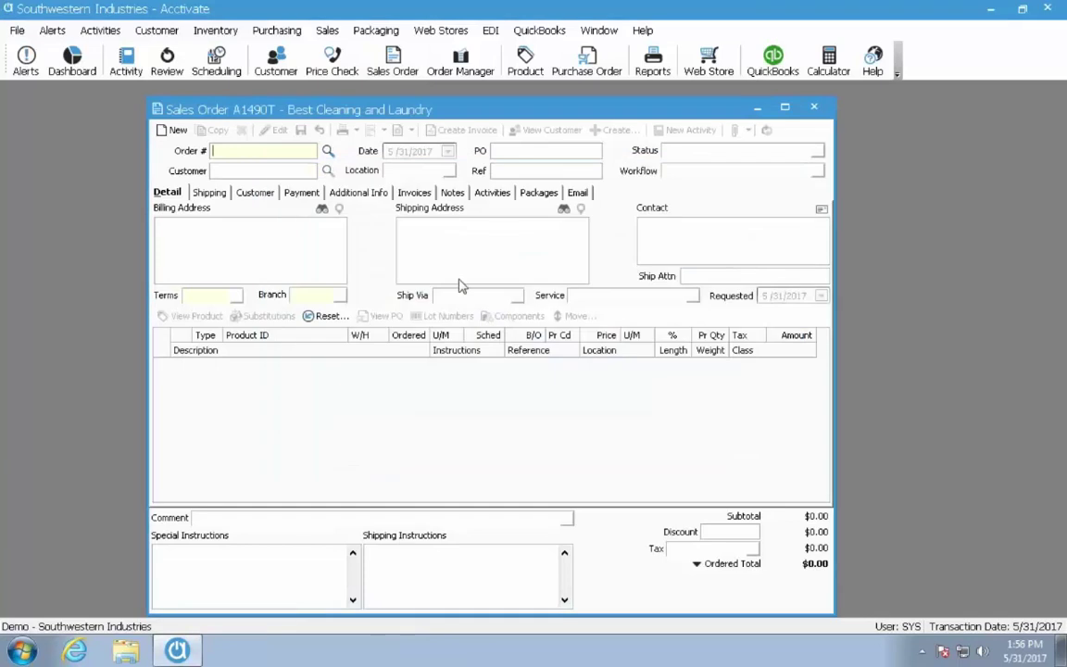